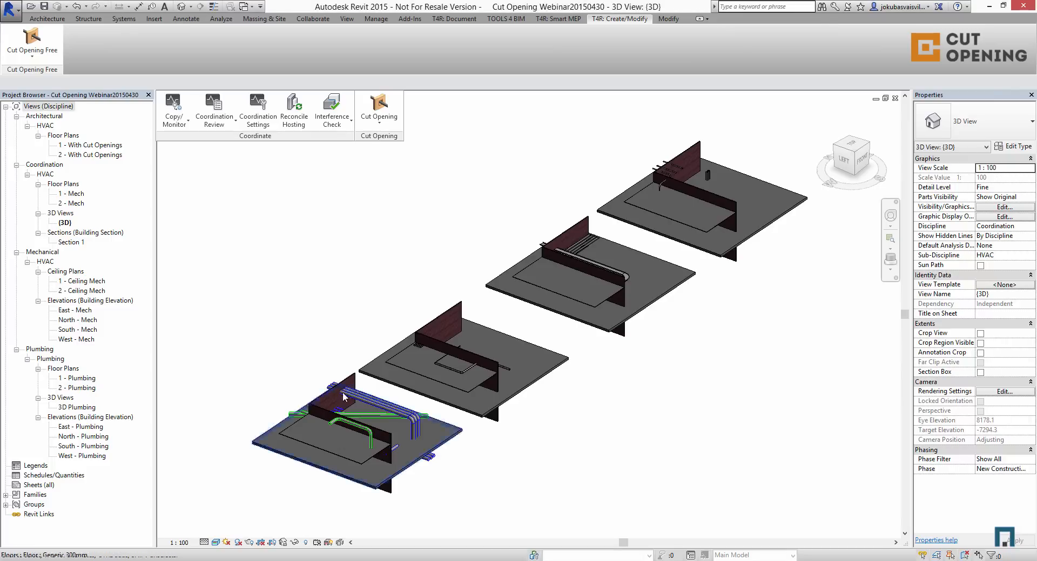
# Run an interference check between the Ducts and Walls categories of the current project
pyautogui.keyDown('shift'); pyautogui.moveTo(411, 324); pyautogui.dragTo(506, 355, button='middle'); pyautogui.keyUp('shift')
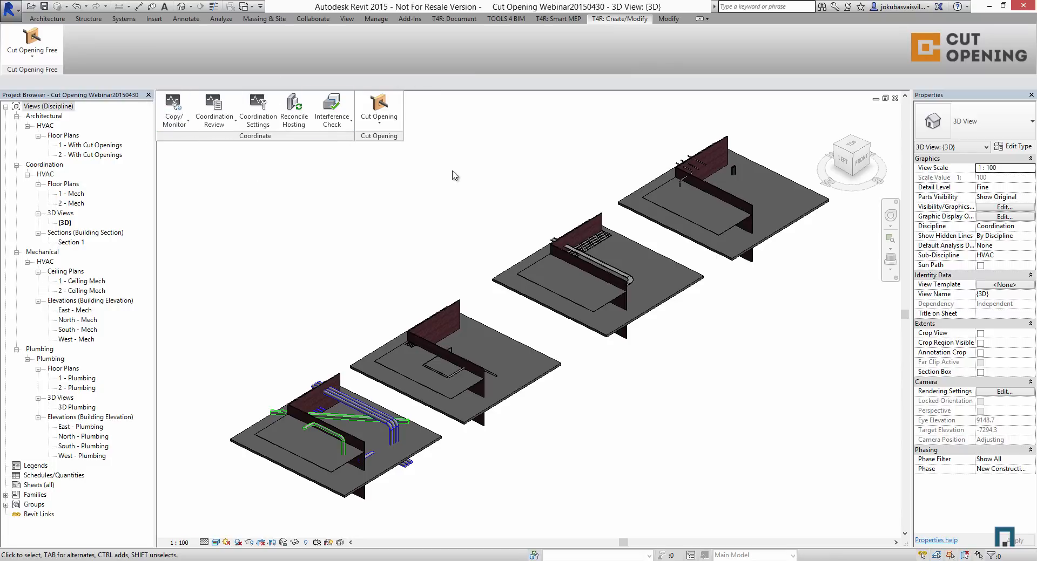
pyautogui.click(331, 121)
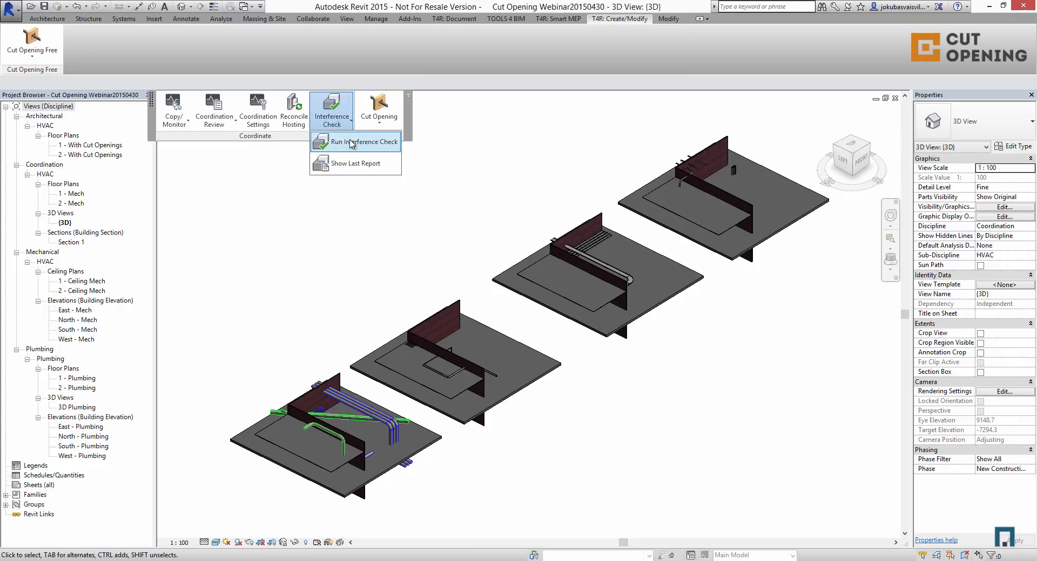
pyautogui.click(351, 142)
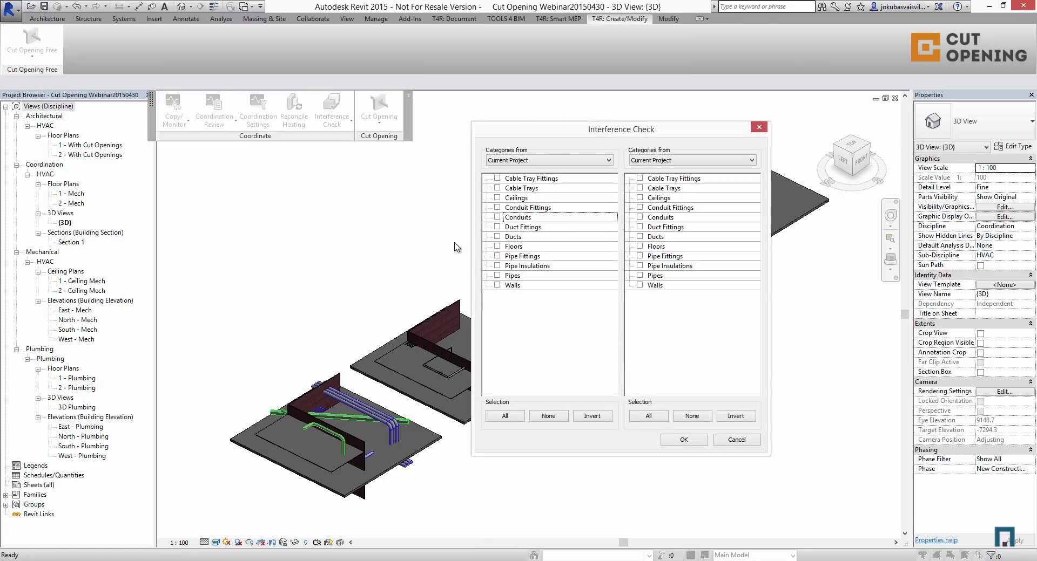
pyautogui.click(496, 237)
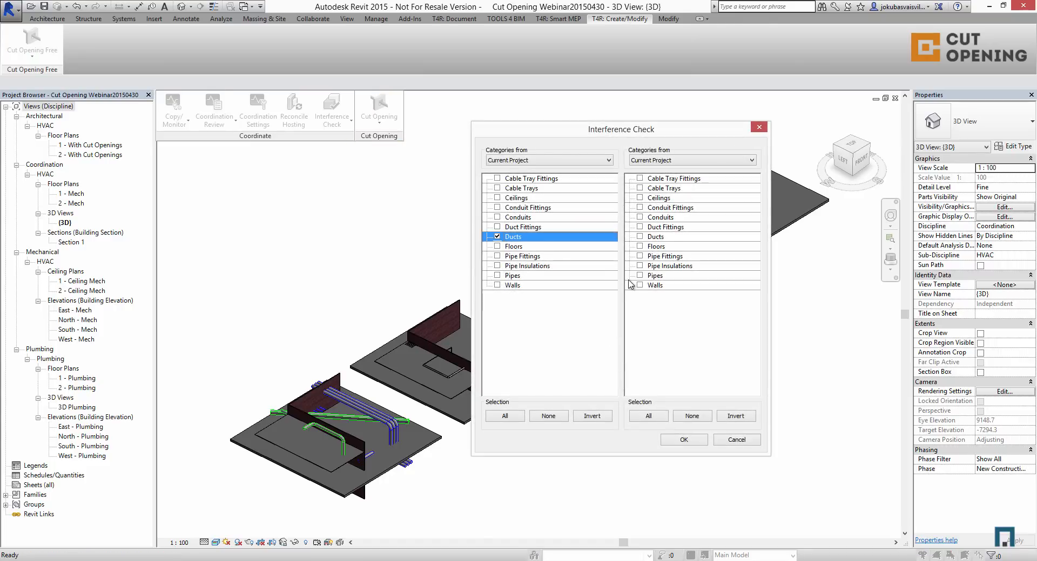
pyautogui.click(639, 285)
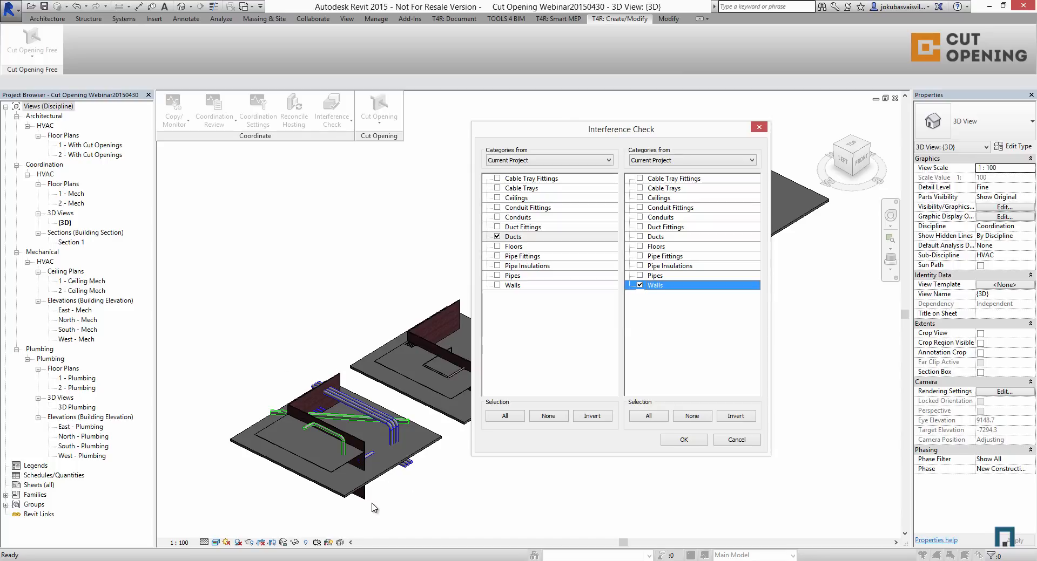
pyautogui.click(684, 440)
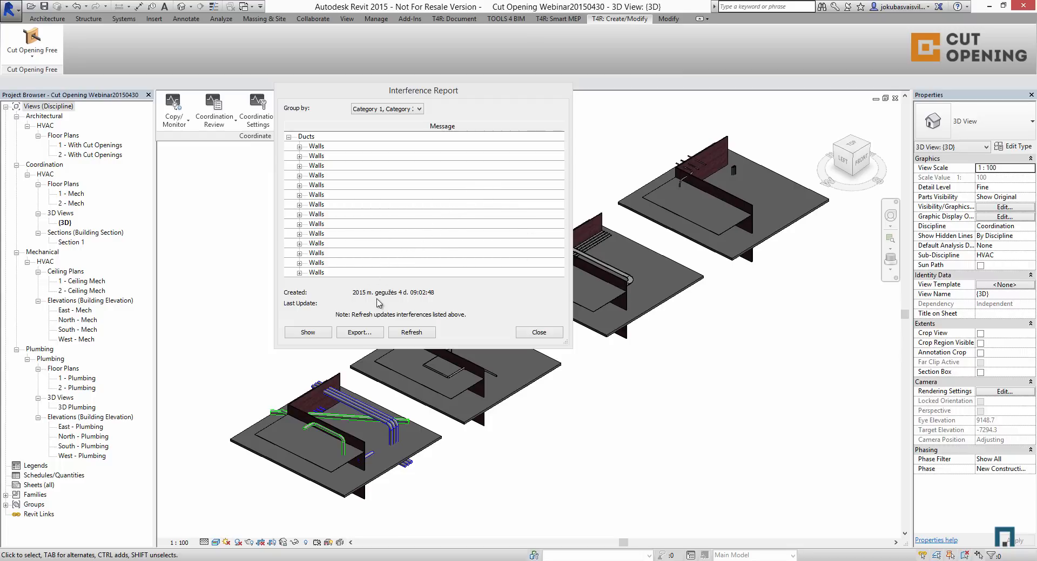
# Export the interference report to the Desktop as "Ducts and walls.html" and close the report
pyautogui.click(359, 333)
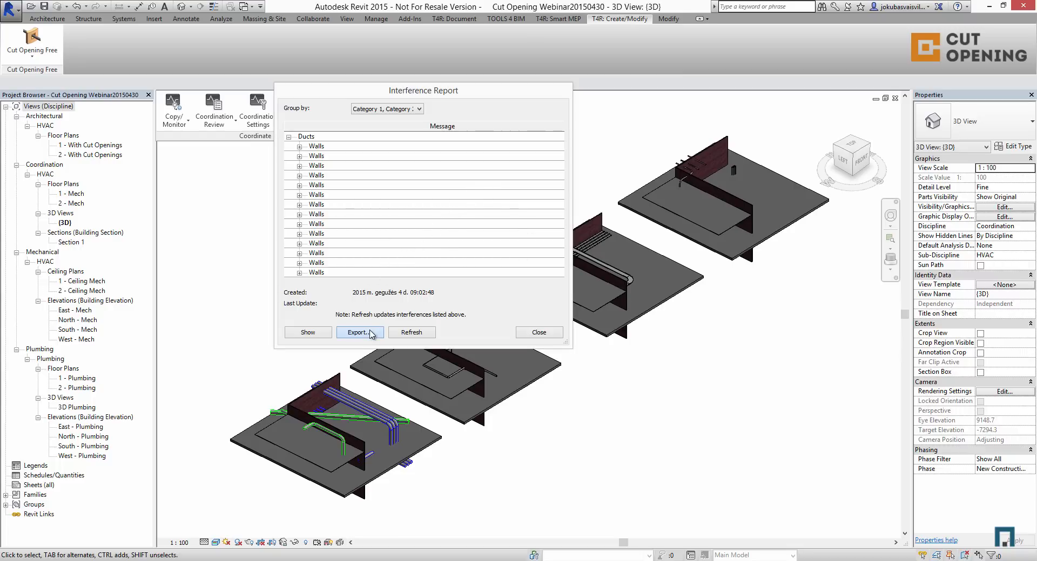
pyautogui.click(165, 418)
pyautogui.moveTo(355, 425); pyautogui.dragTo(223, 429)
pyautogui.write('Ducts and walls.html')
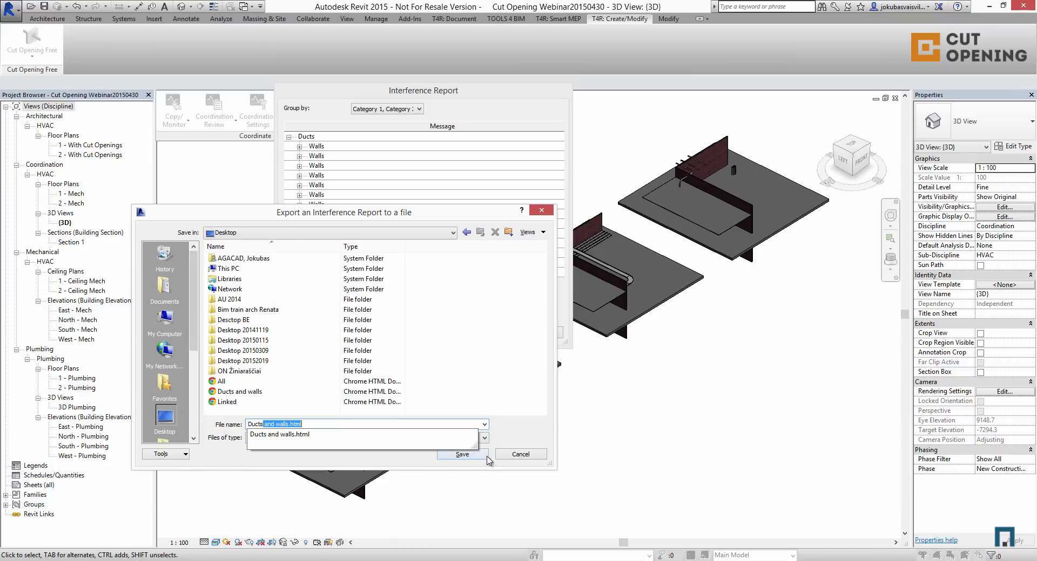
pyautogui.click(464, 455)
pyautogui.click(542, 297)
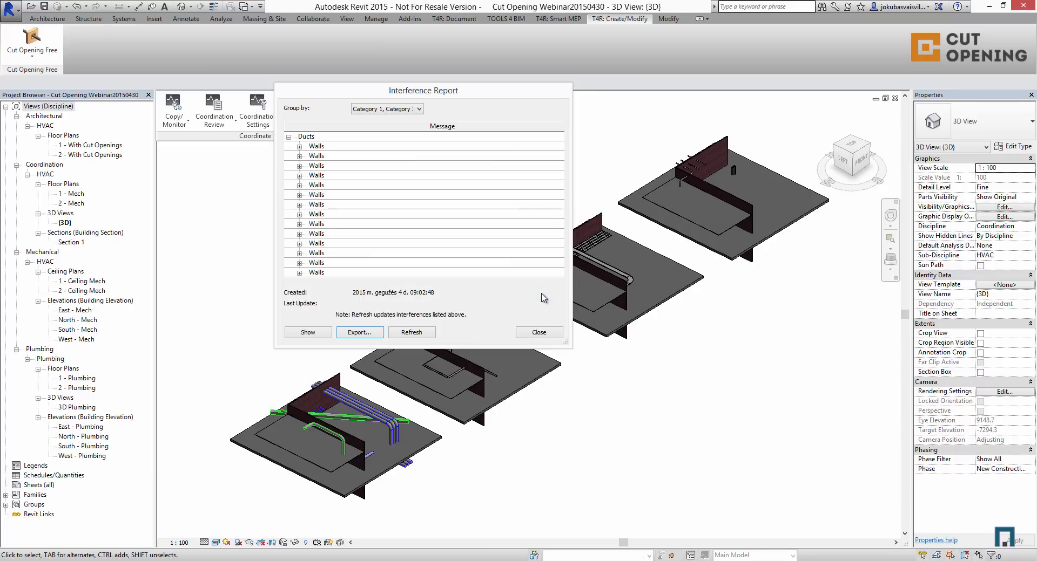
pyautogui.click(542, 334)
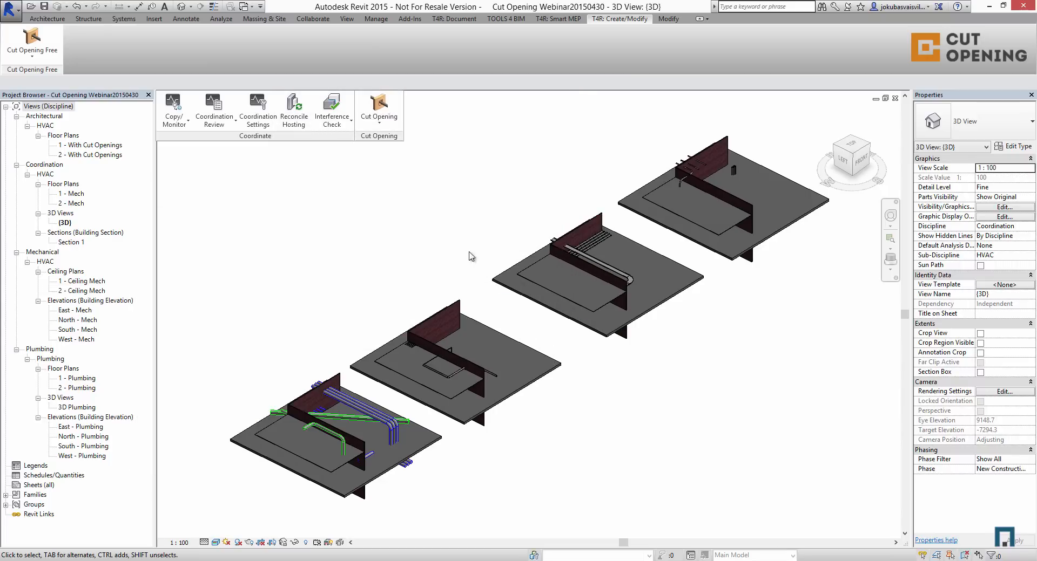
# Set the minimal opening size in the Cut Opening configuration, with a width of 300, leaving Include Intersections enabled
pyautogui.click(394, 133)
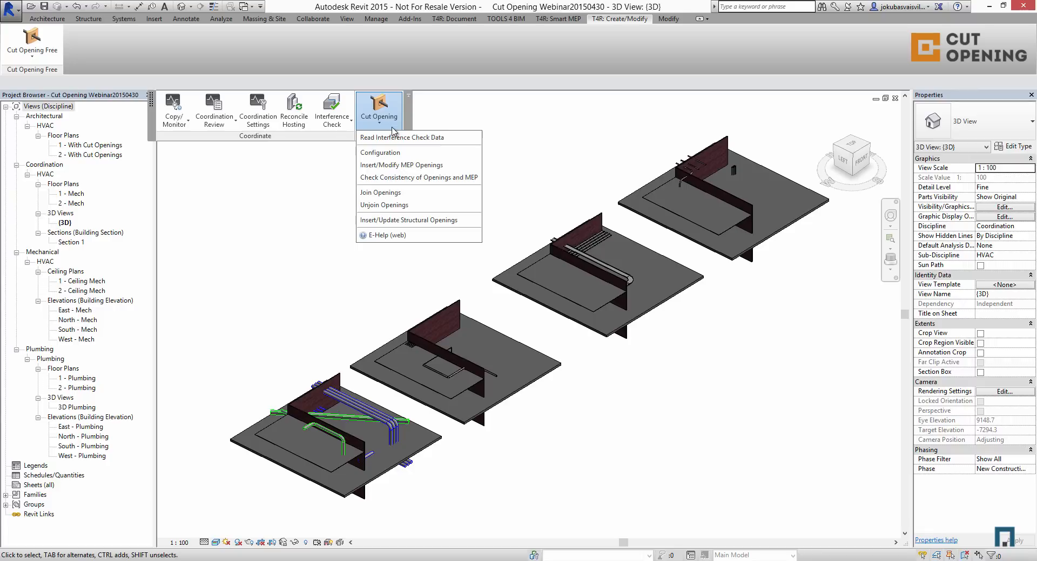
pyautogui.click(407, 157)
pyautogui.moveTo(50, 26); pyautogui.dragTo(442, 118)
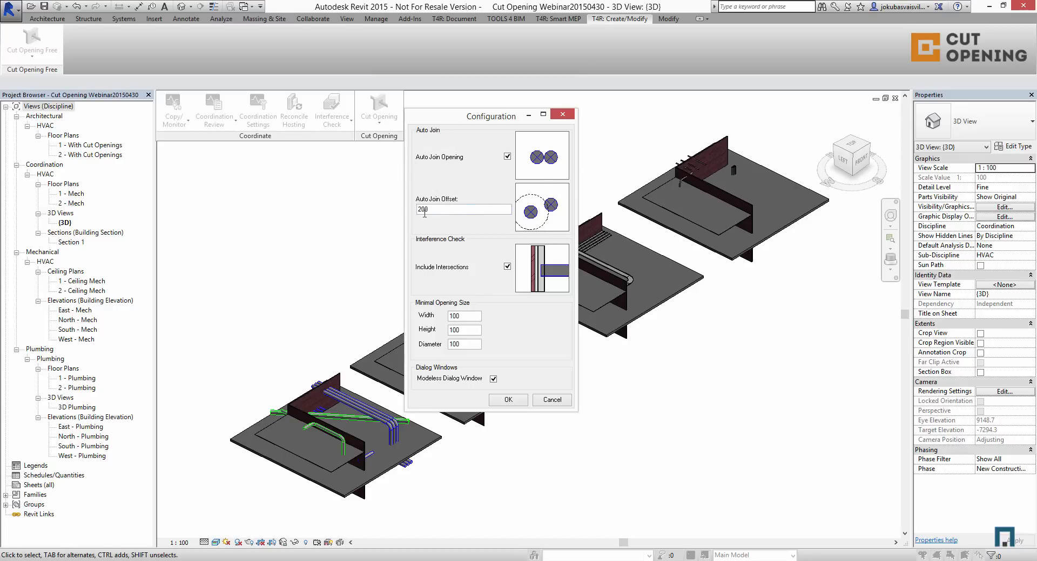
pyautogui.moveTo(429, 210); pyautogui.dragTo(395, 211)
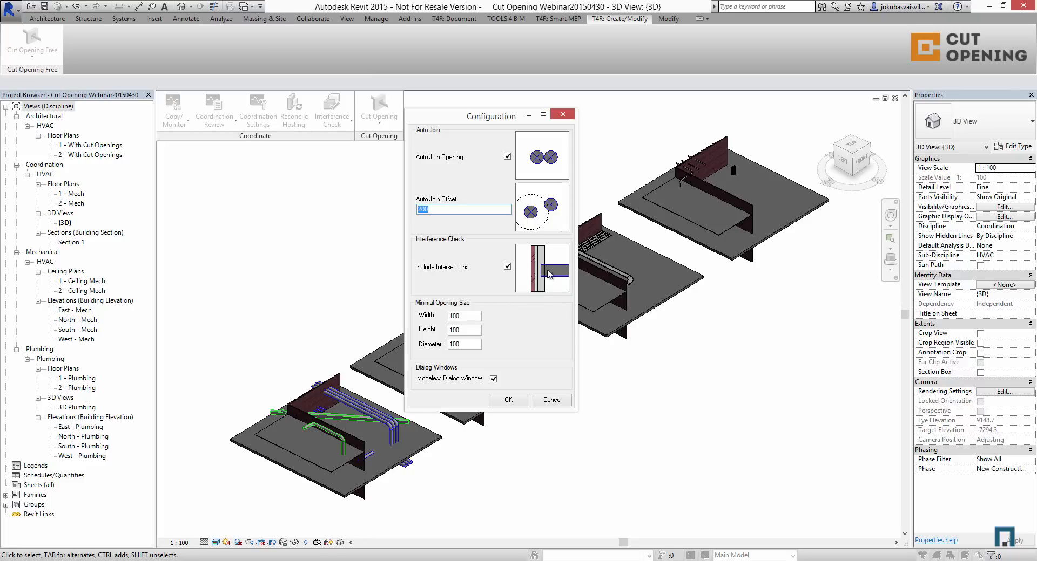
pyautogui.click(508, 266)
pyautogui.click(507, 266)
pyautogui.doubleClick(466, 316)
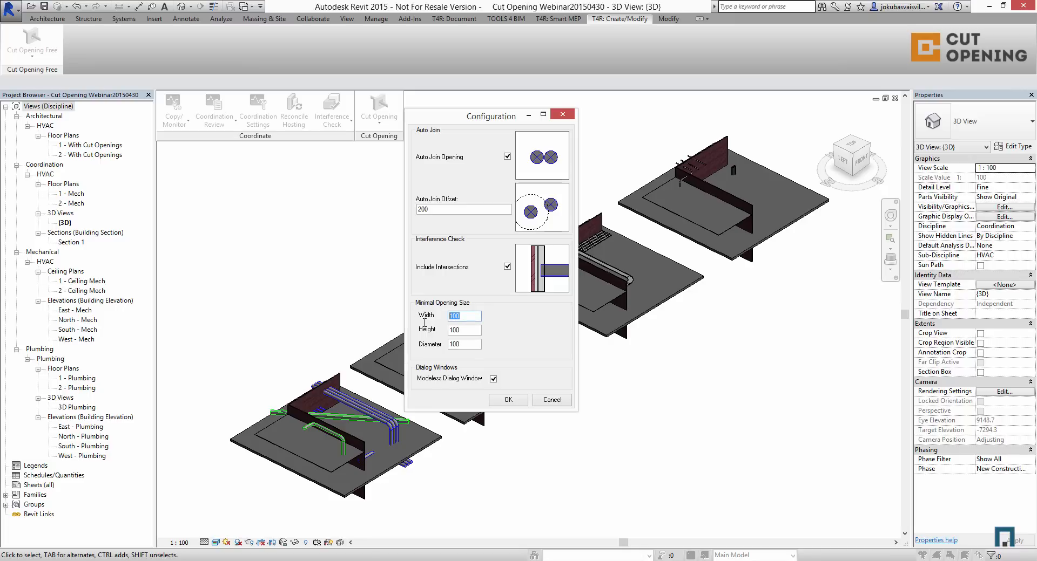
pyautogui.write('300')
pyautogui.doubleClick(449, 330)
pyautogui.doubleClick(462, 345)
pyautogui.click(506, 401)
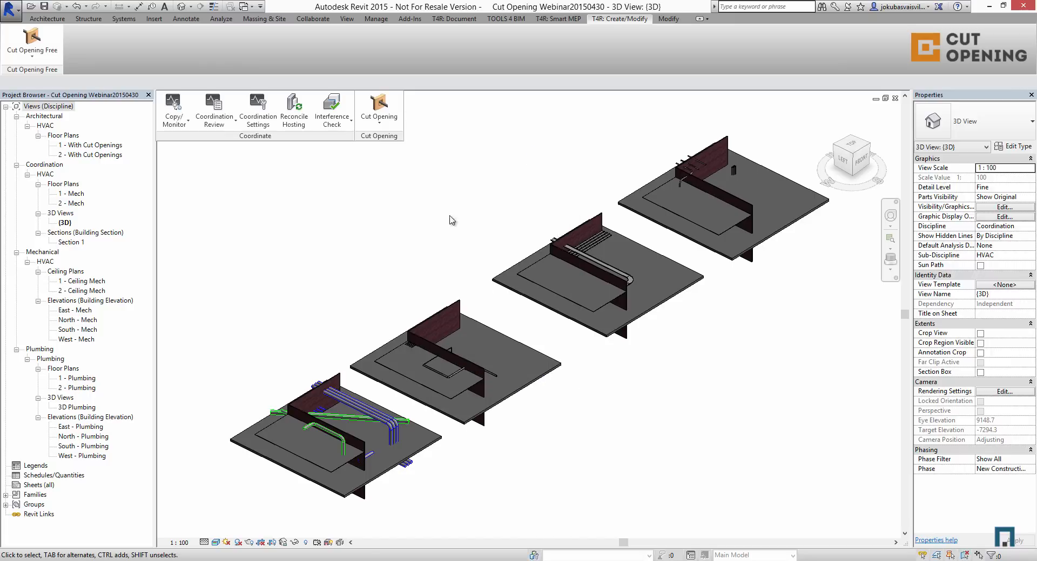
# Load the "Ducts and walls" HTML report from the Desktop into Cut Opening's Read Interference Check Data
pyautogui.click(392, 127)
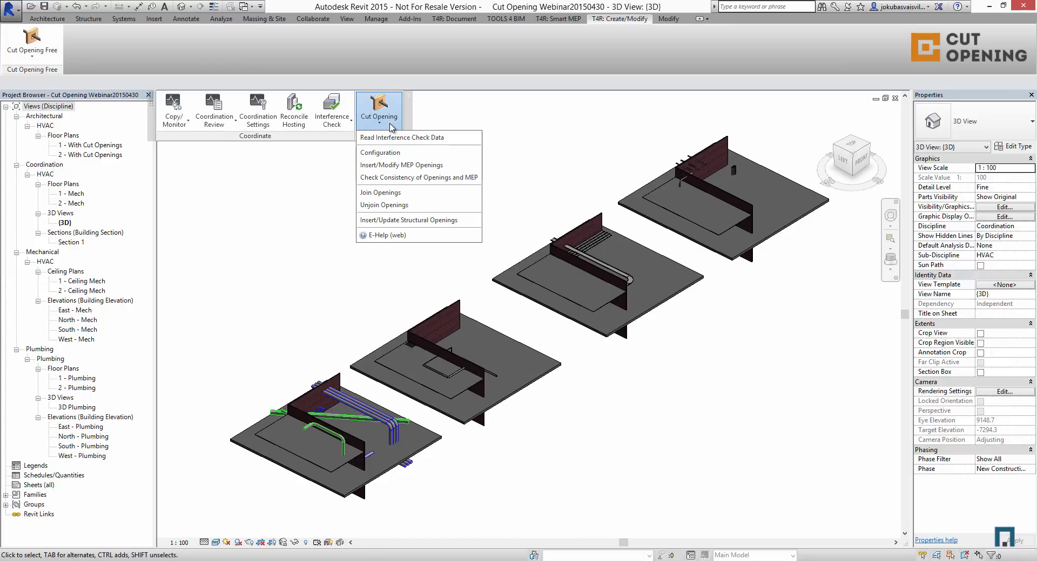
pyautogui.click(460, 139)
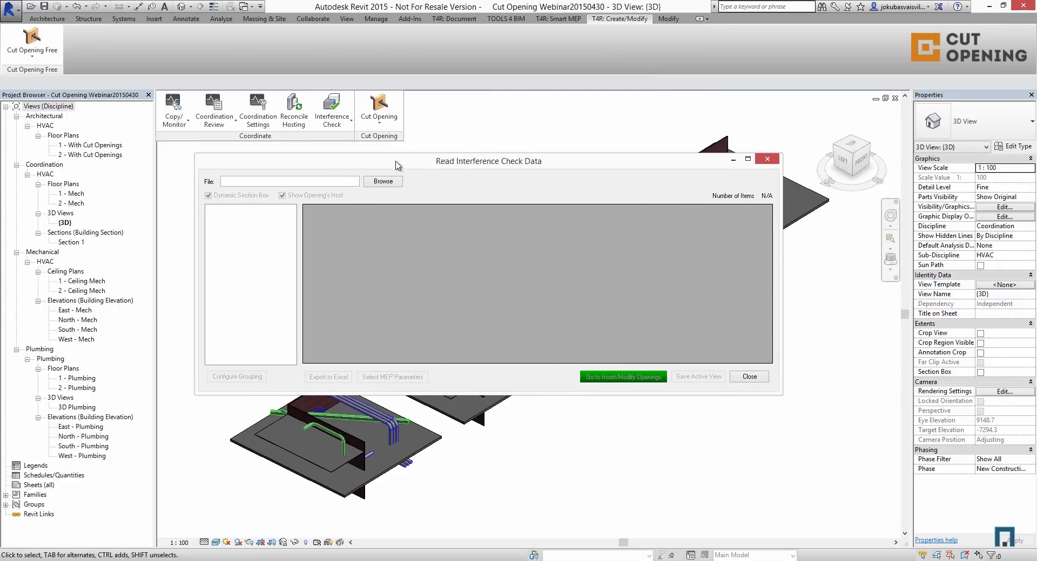
pyautogui.click(380, 179)
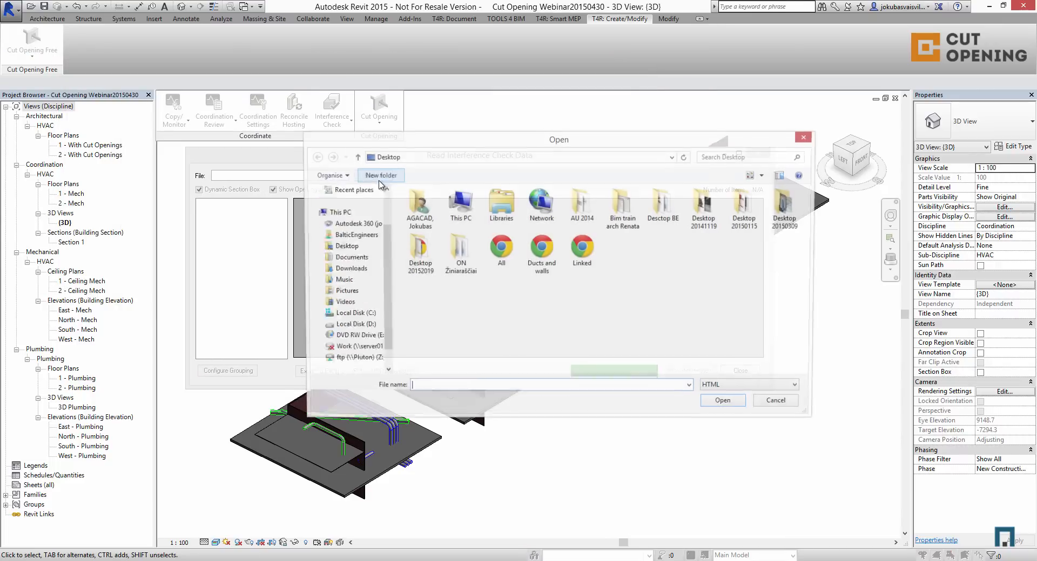
pyautogui.click(541, 251)
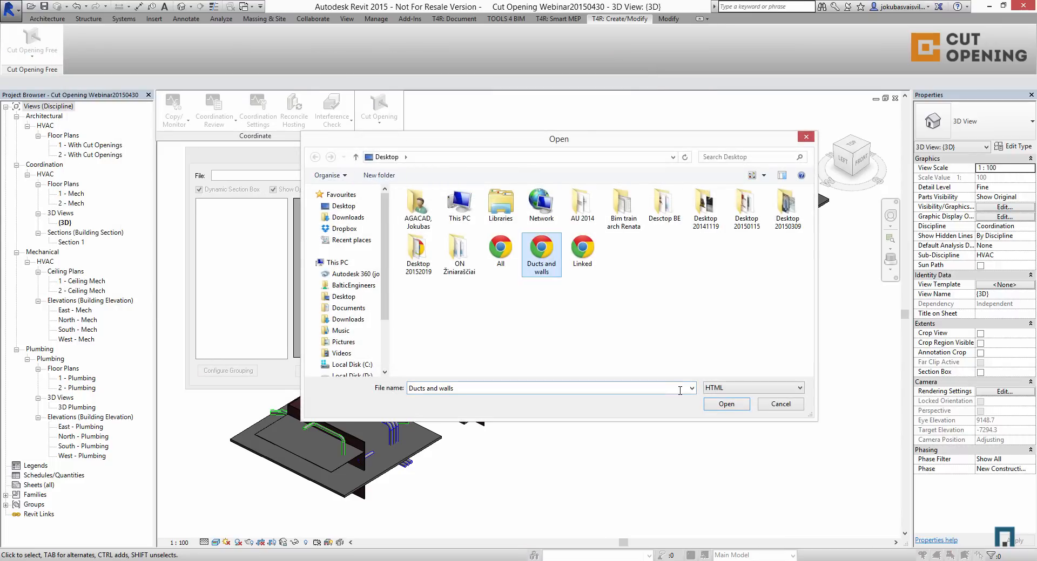
pyautogui.click(707, 406)
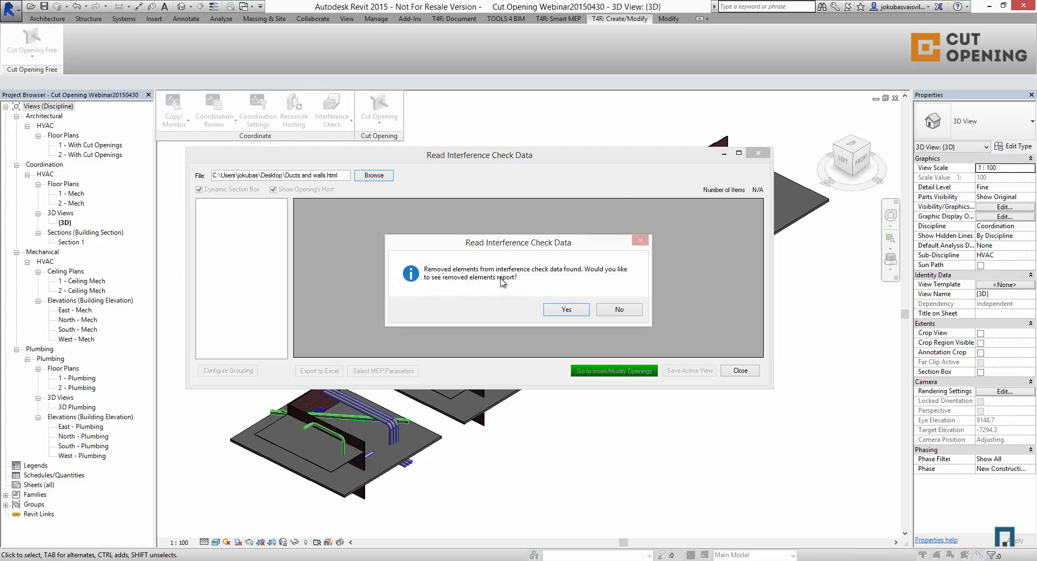
# Open the removed elements report, examine the listed ducts in the model one by one, and close the report
pyautogui.click(565, 311)
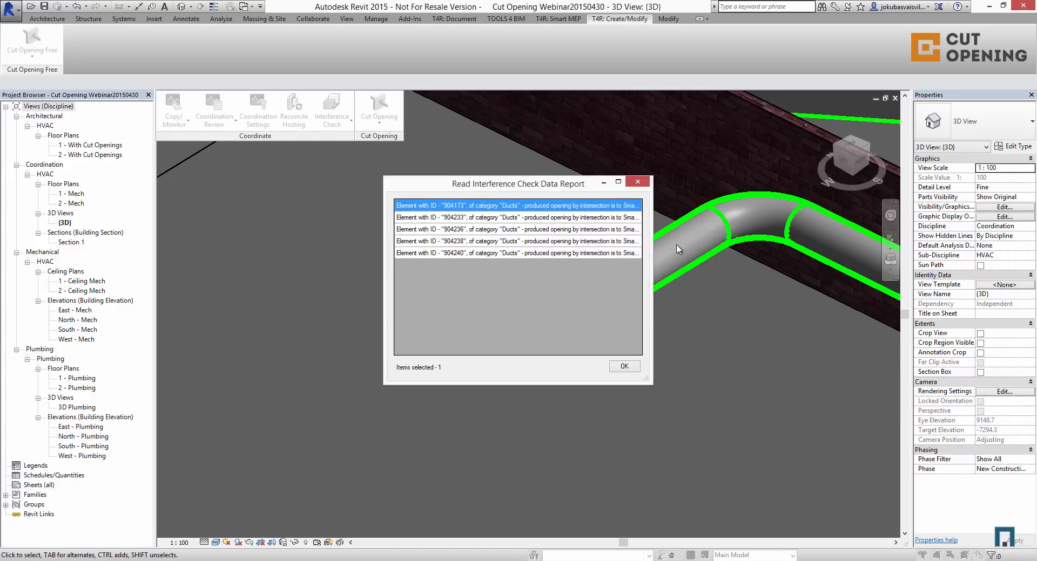
pyautogui.moveTo(652, 250); pyautogui.dragTo(816, 251)
pyautogui.moveTo(640, 195); pyautogui.dragTo(475, 219)
pyautogui.click(476, 239)
pyautogui.click(479, 251)
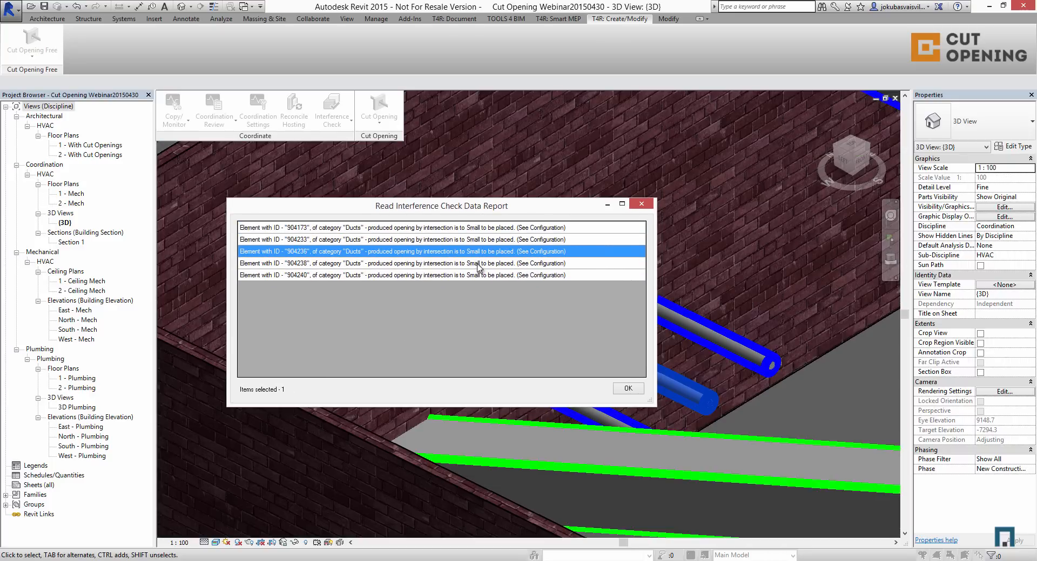
pyautogui.click(478, 264)
pyautogui.click(478, 276)
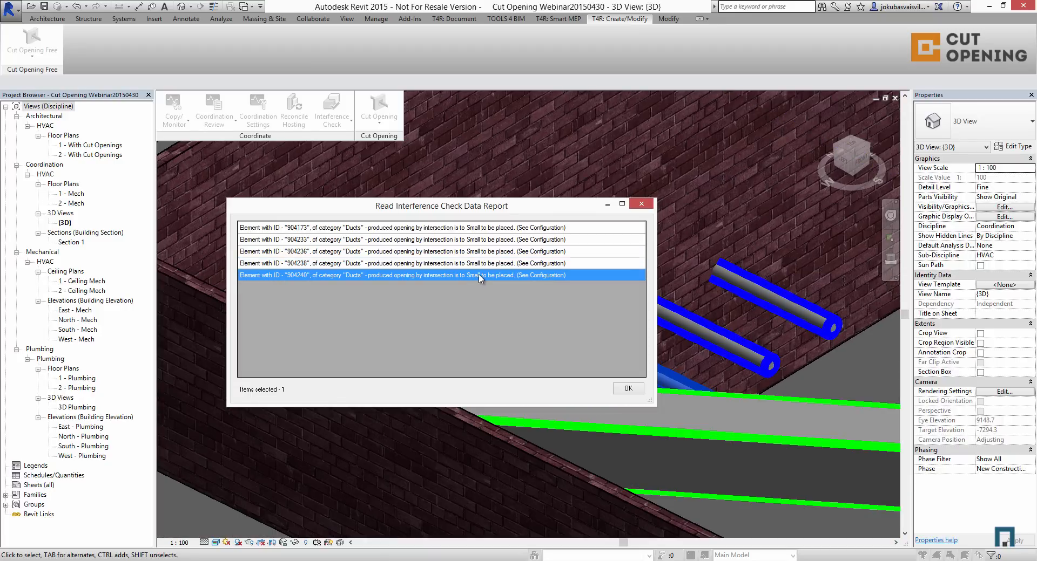
pyautogui.click(627, 389)
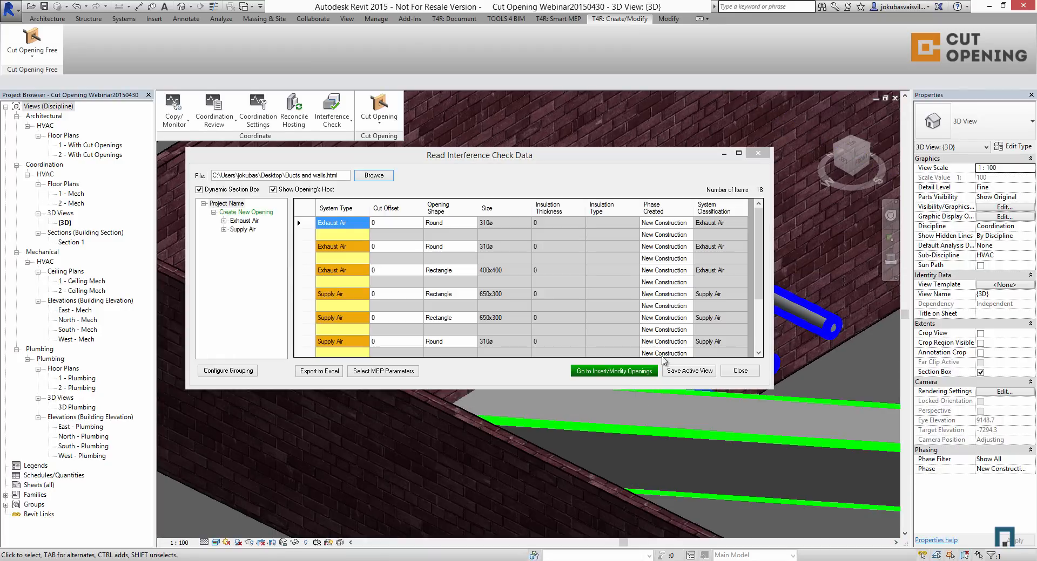
# Turn off the display of opening hosts in the list and view the first three Exhaust Air openings one by one in 3D
pyautogui.moveTo(757, 242); pyautogui.dragTo(779, 226)
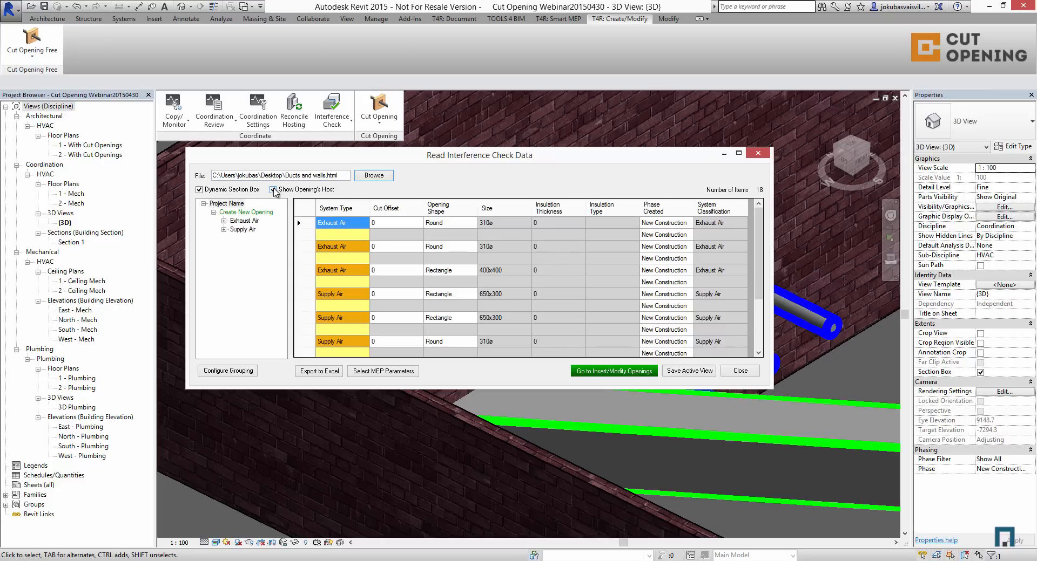
pyautogui.click(274, 189)
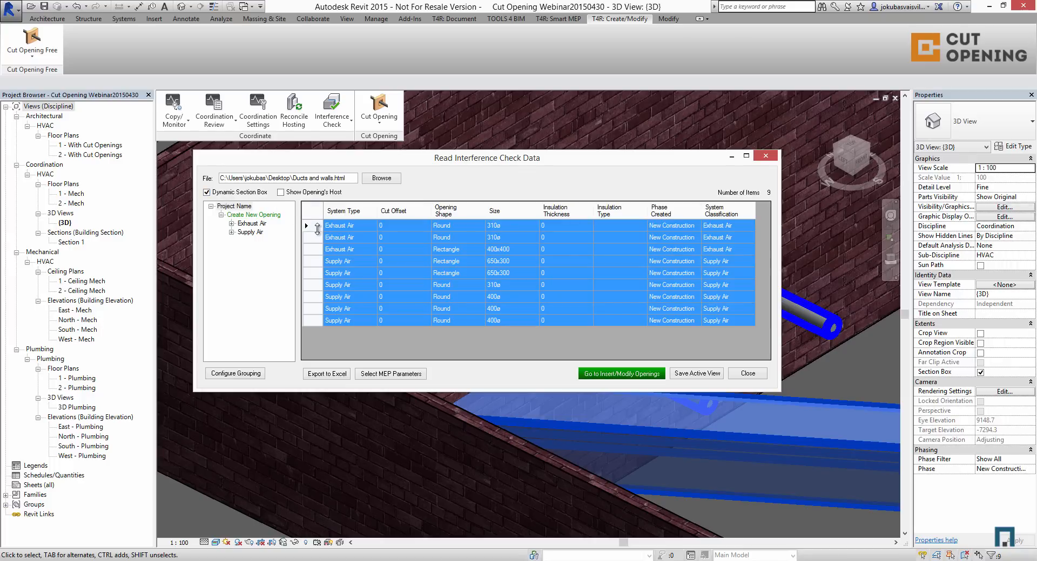
pyautogui.click(316, 228)
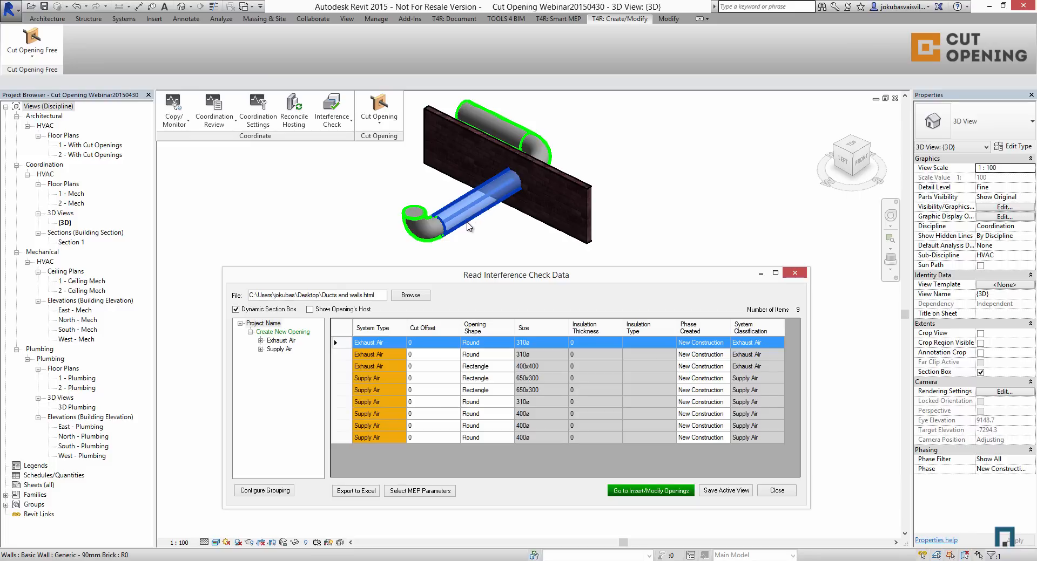
pyautogui.click(354, 356)
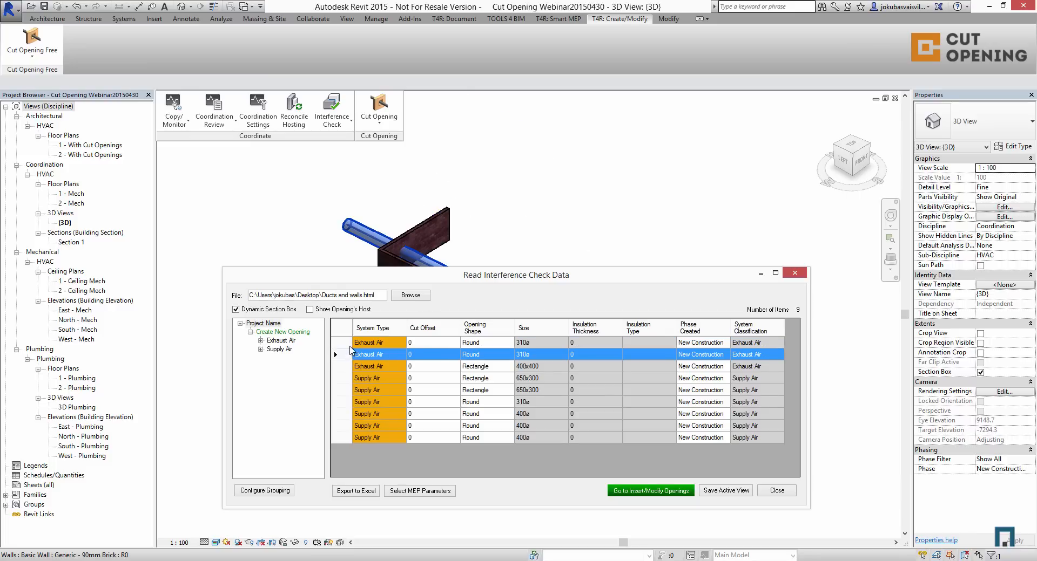
pyautogui.click(346, 366)
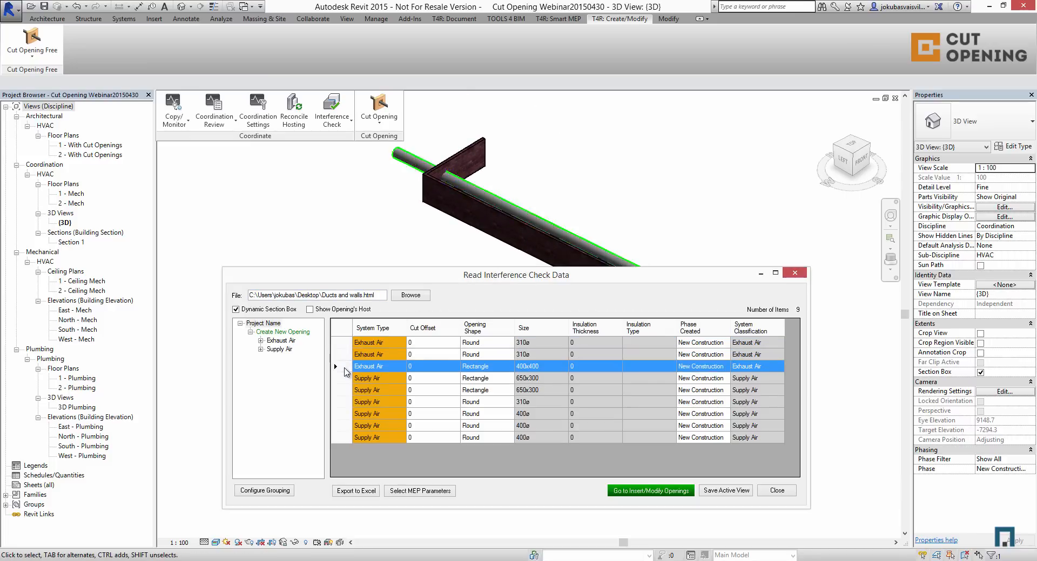
pyautogui.moveTo(533, 220); pyautogui.dragTo(548, 104, button='middle')
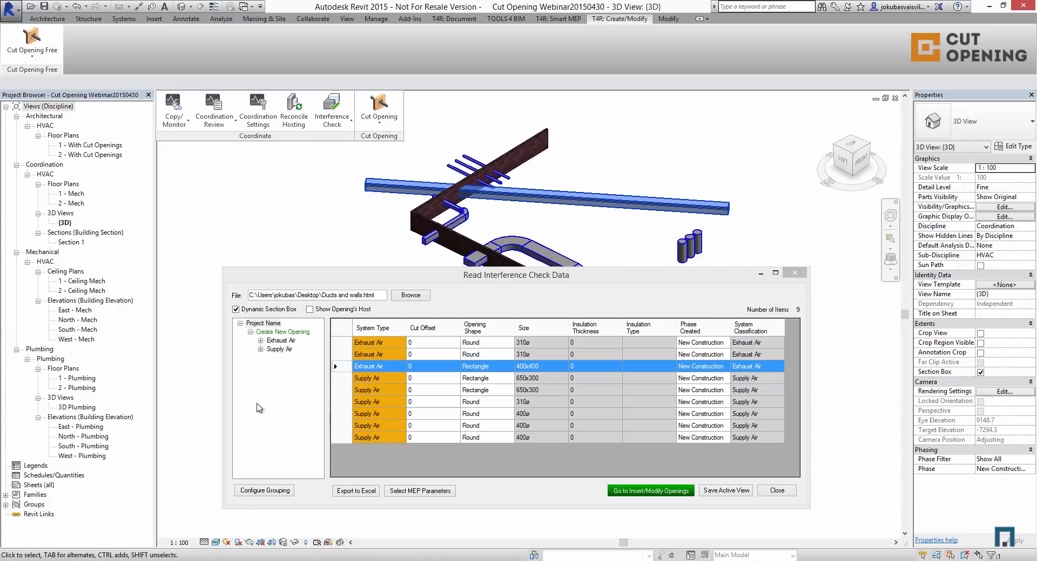
# Expand the Exhaust Air group and view the Exhaust Air and Supply Air openings group by group
pyautogui.click(261, 341)
pyautogui.click(279, 341)
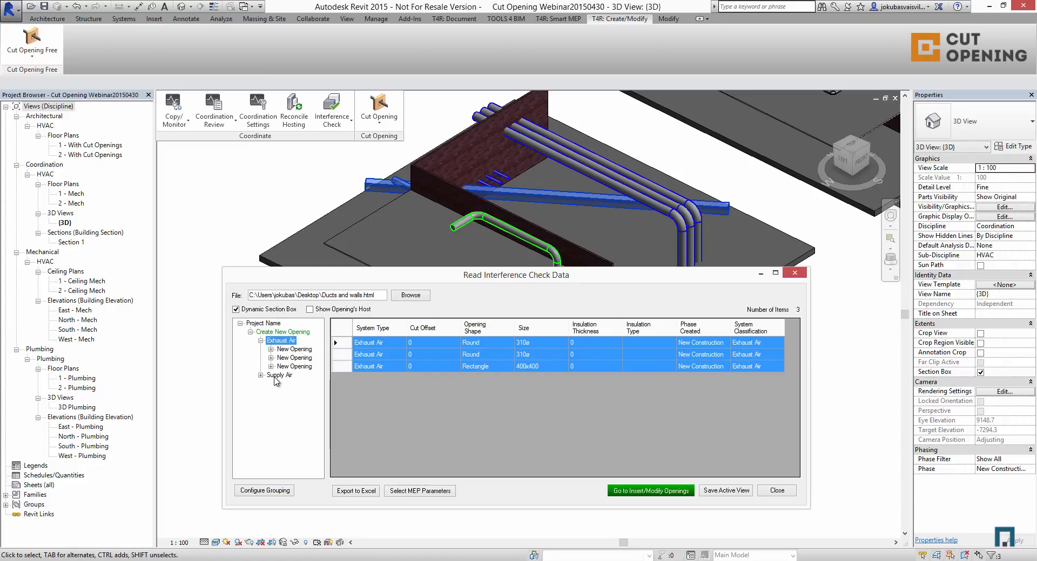
pyautogui.click(278, 375)
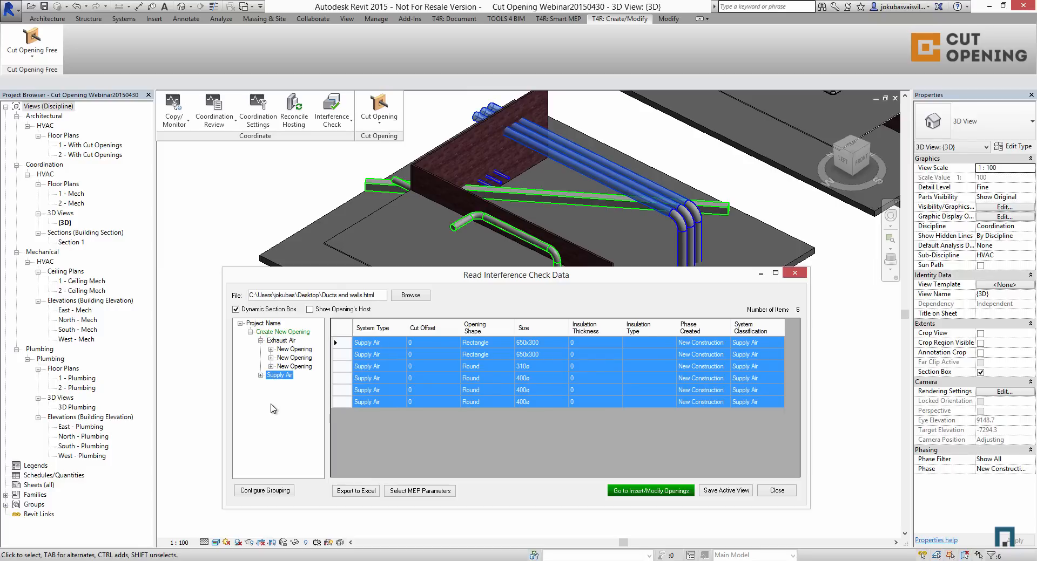
# Add Level to the grouping of the openings alongside System Type and expand the Level 1 group
pyautogui.click(254, 489)
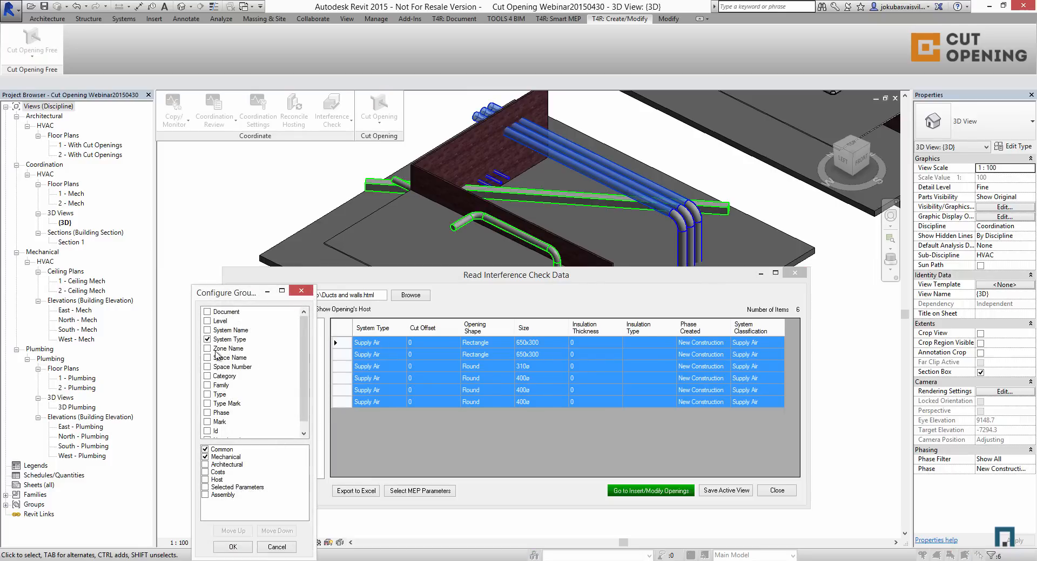
pyautogui.click(207, 320)
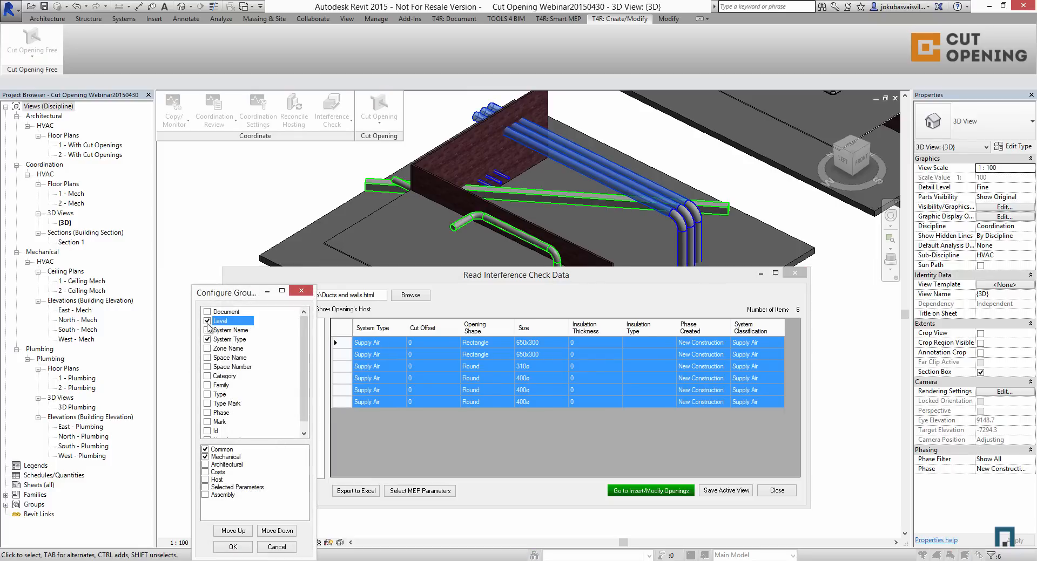
pyautogui.click(233, 547)
pyautogui.click(261, 340)
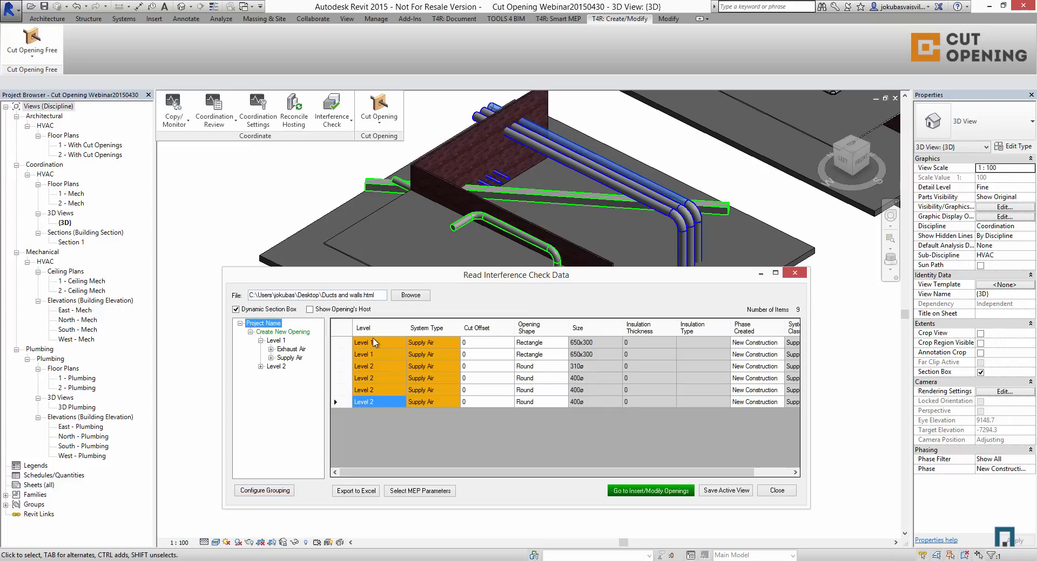
# View the Level 1 openings group by group, expand the Level 2 group, and view its Exhaust Air and Supply Air openings
pyautogui.click(292, 350)
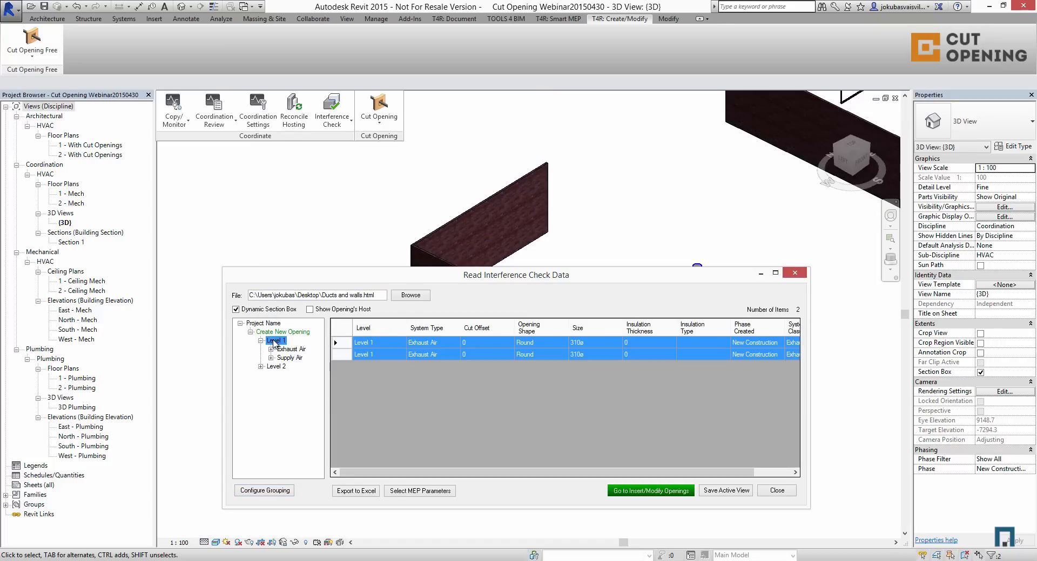
pyautogui.click(275, 340)
pyautogui.click(291, 350)
pyautogui.click(260, 366)
pyautogui.click(291, 376)
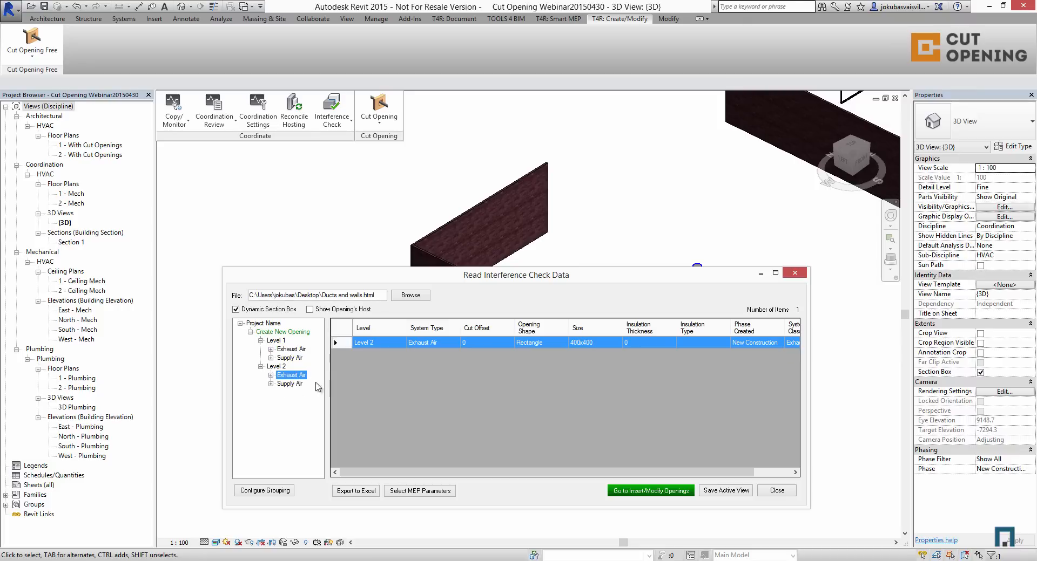
pyautogui.click(292, 386)
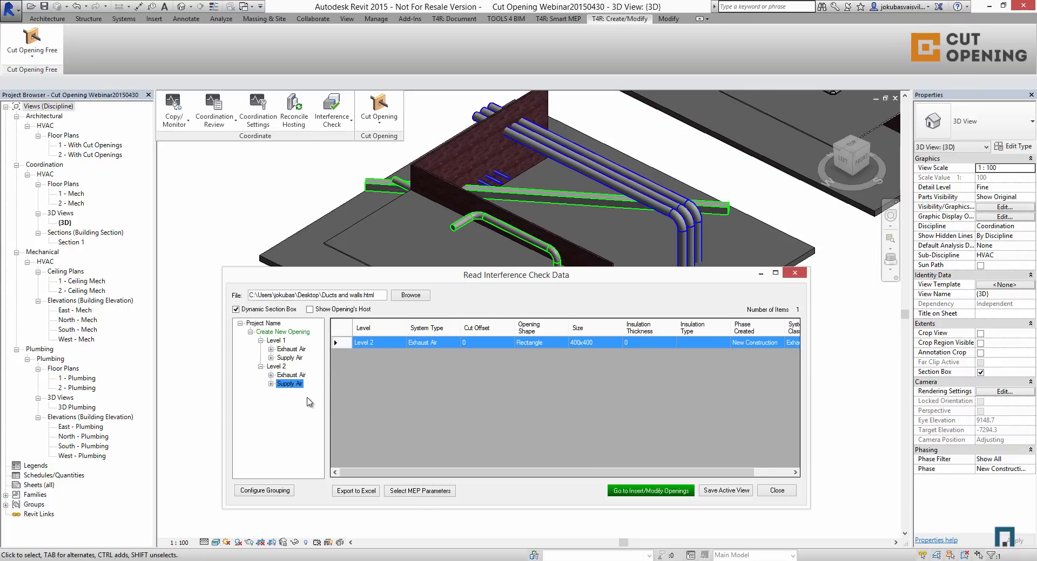
# Set the Cut Offset of both Level 1 Exhaust Air openings to 20
pyautogui.click(287, 350)
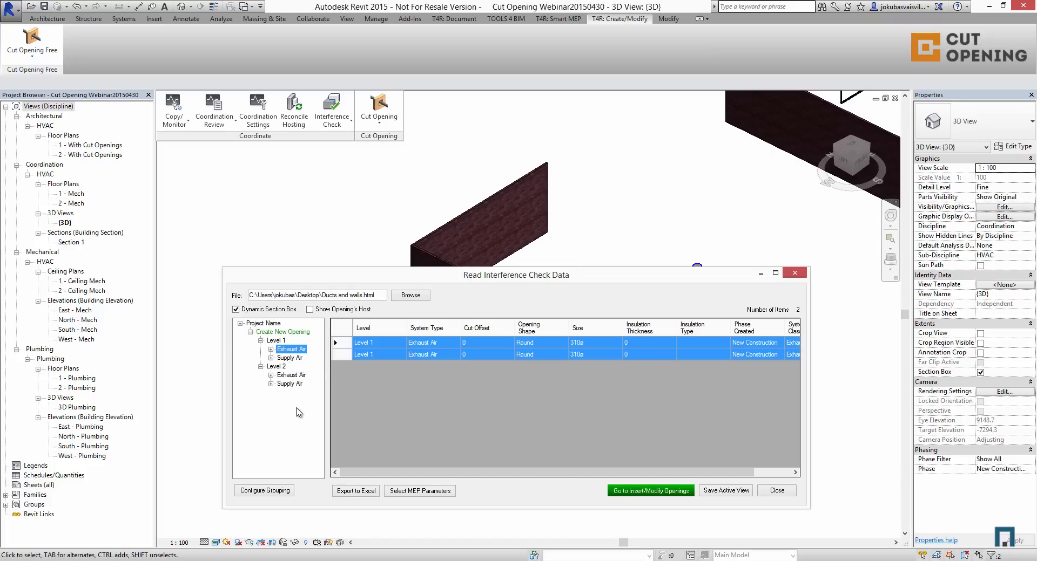
pyautogui.moveTo(484, 345); pyautogui.dragTo(484, 355)
pyautogui.rightClick(481, 345)
pyautogui.click(514, 351)
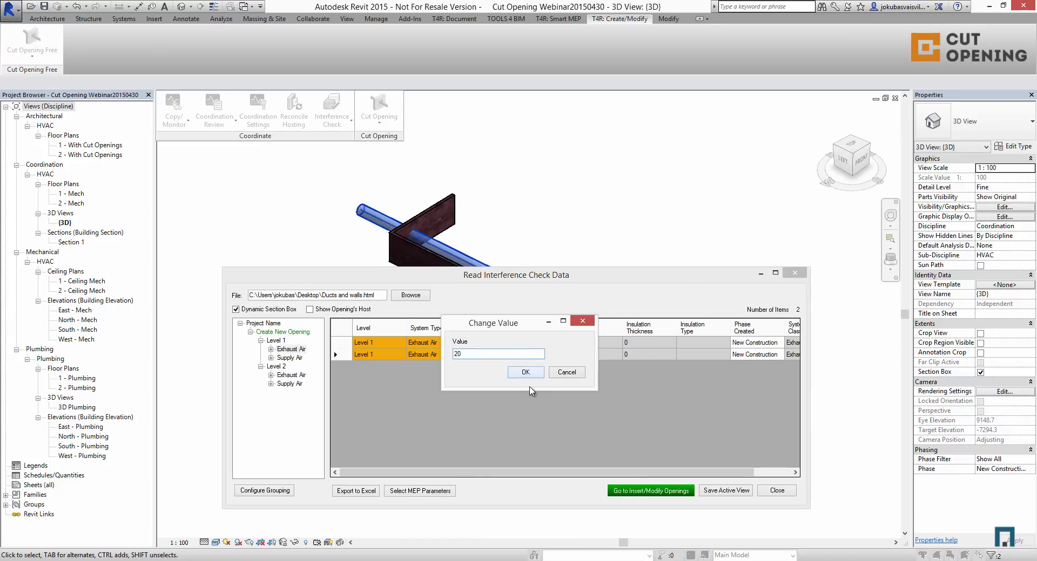
pyautogui.click(525, 373)
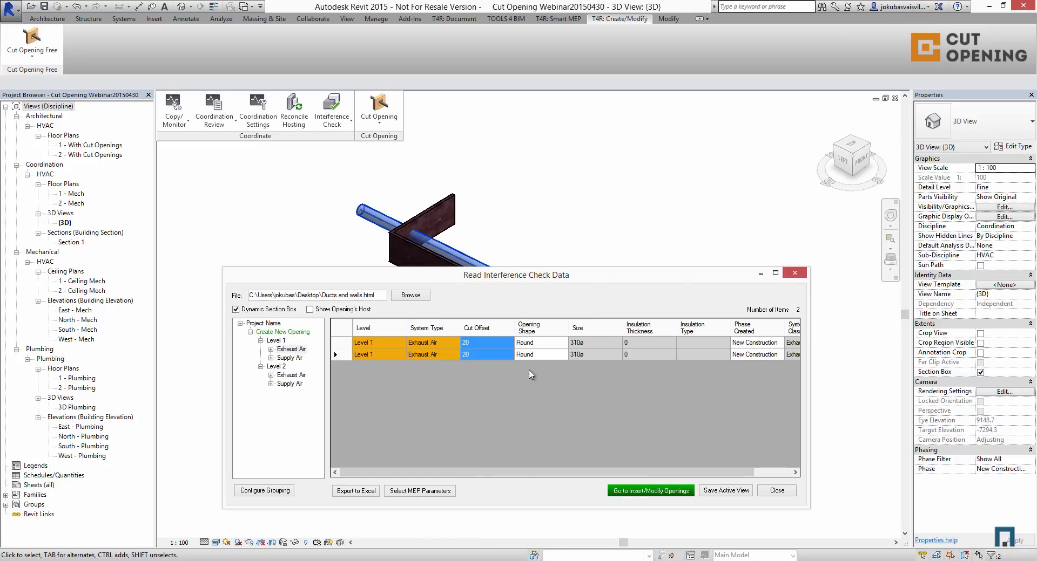
# Change the opening shape of both Level 1 Supply Air openings to Round
pyautogui.click(289, 358)
pyautogui.moveTo(537, 343); pyautogui.dragTo(556, 356)
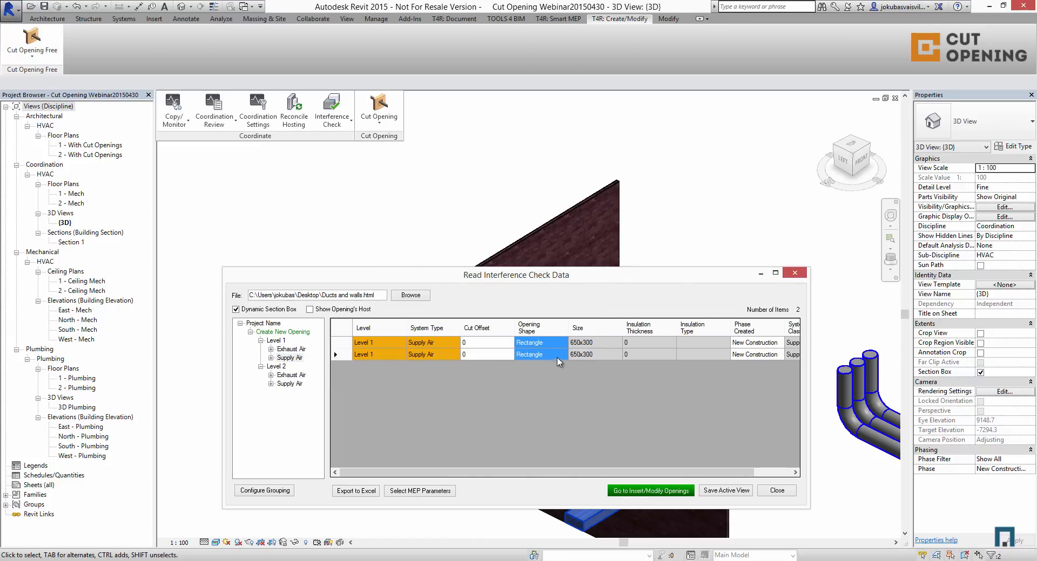
pyautogui.doubleClick(556, 345)
pyautogui.click(559, 344)
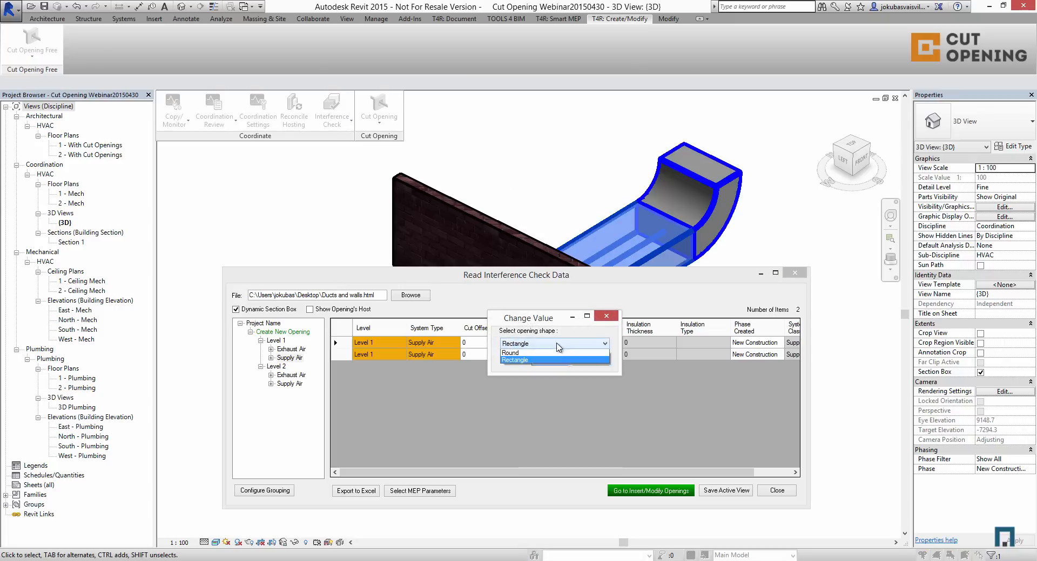
pyautogui.click(540, 349)
pyautogui.click(542, 360)
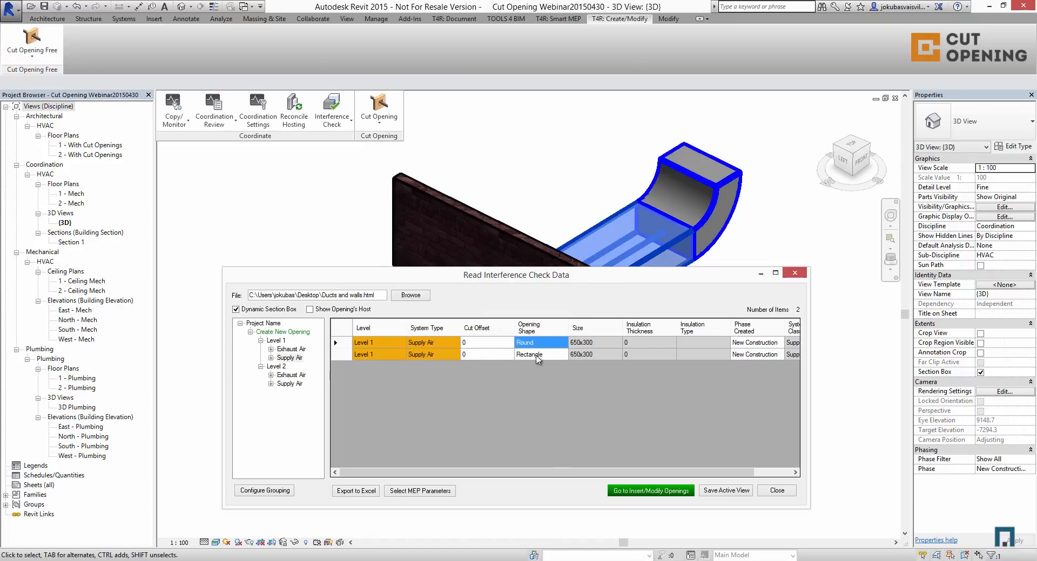
pyautogui.doubleClick(537, 361)
pyautogui.click(562, 356)
pyautogui.click(503, 368)
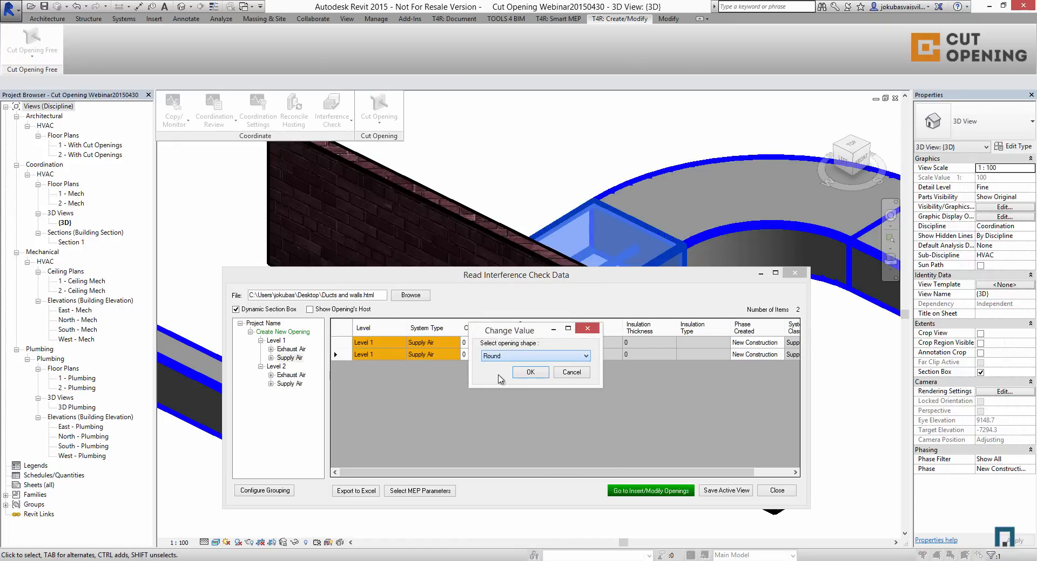
pyautogui.click(529, 372)
# List the openings of the whole project and set the Cut Offset of all Level 2 openings to 50
pyautogui.click(264, 324)
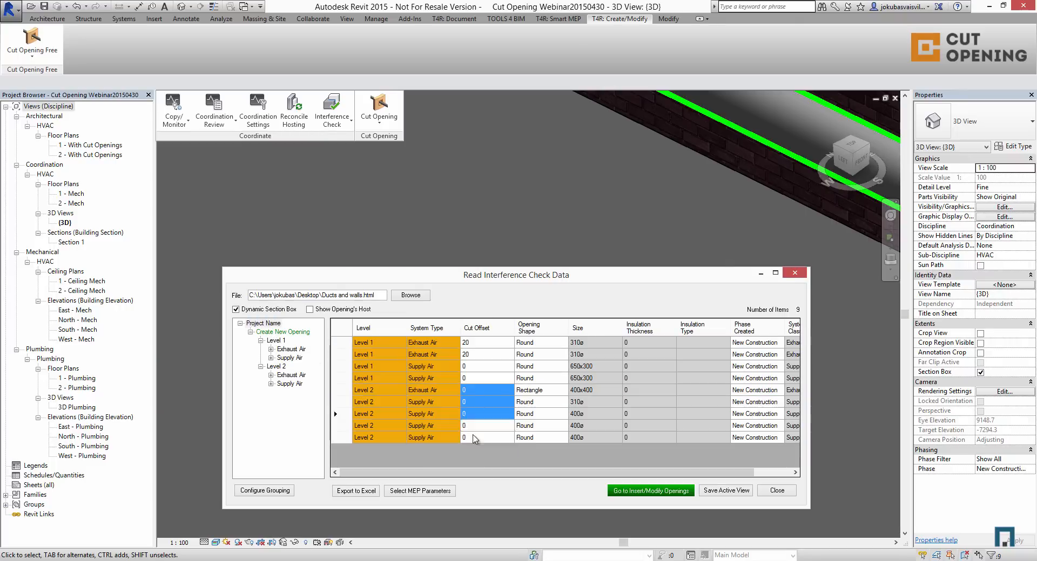
pyautogui.keyDown('shift'); pyautogui.click(475, 439); pyautogui.keyUp('shift')
pyautogui.rightClick(477, 417)
pyautogui.click(524, 390)
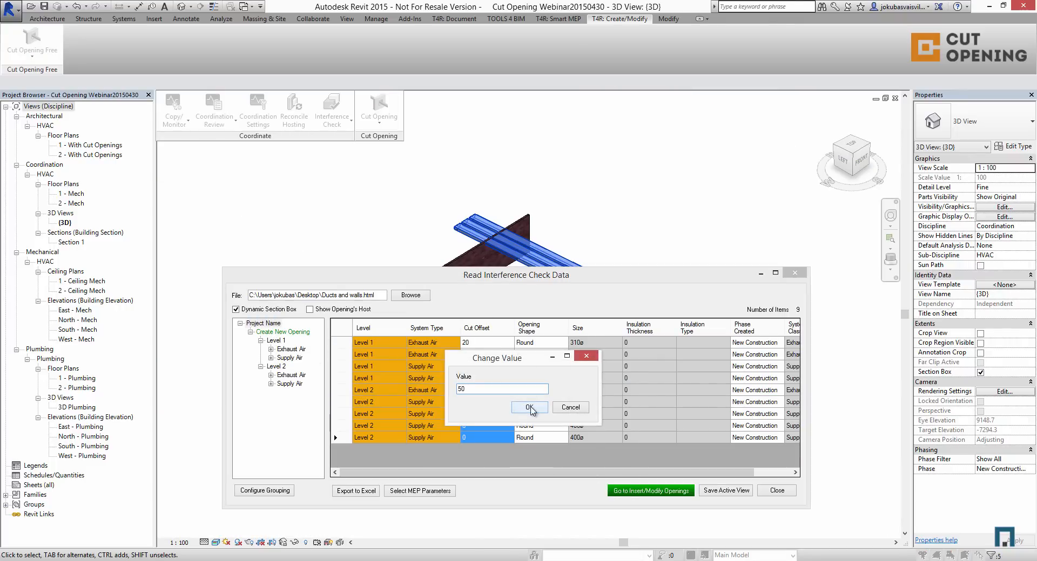
pyautogui.click(529, 408)
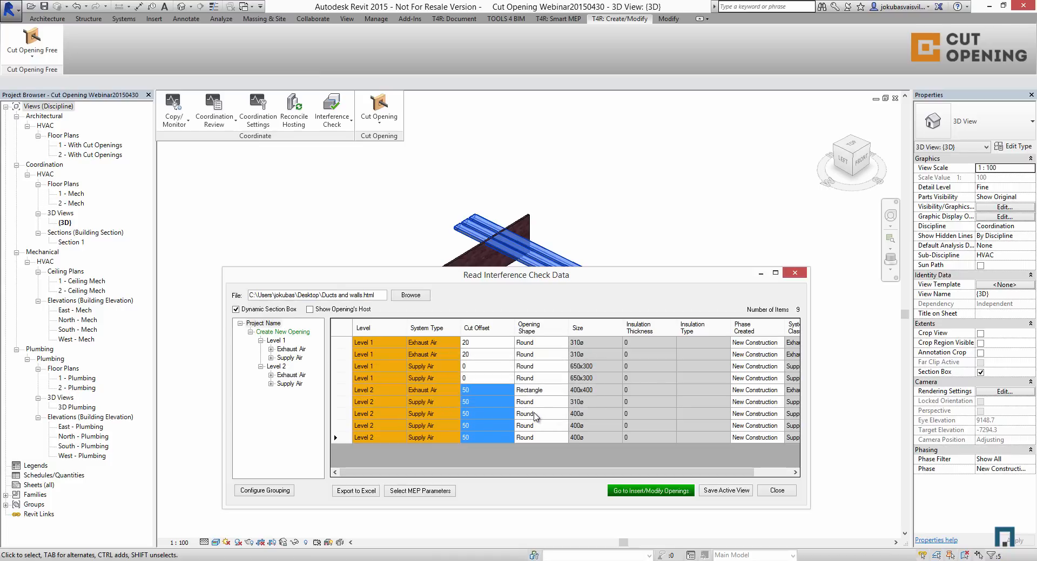
# Add the System Name parameter to the opening list and sort the list by System Classification and finally by Size
pyautogui.click(432, 491)
pyautogui.click(90, 143)
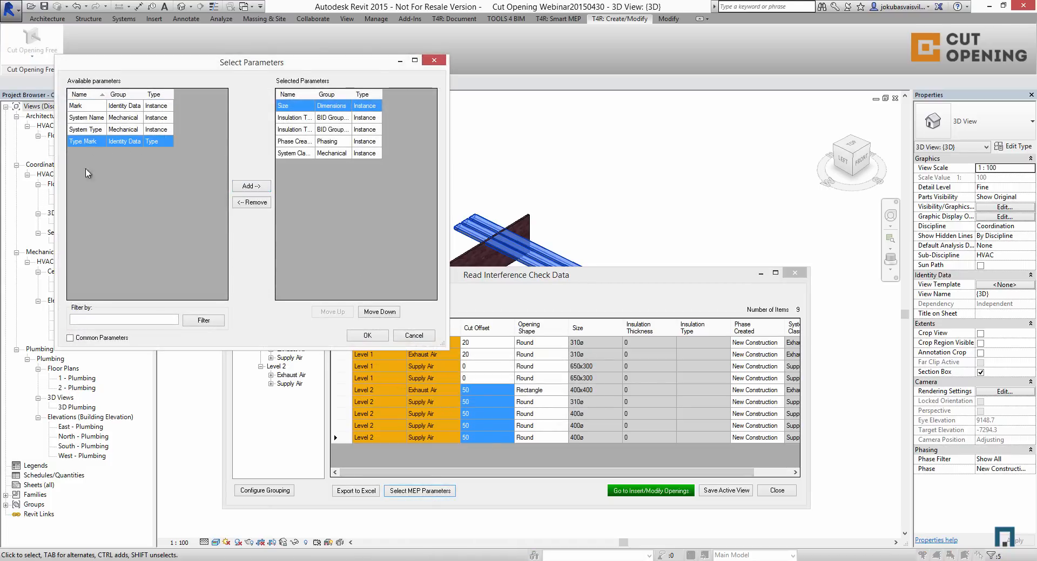
pyautogui.click(82, 131)
pyautogui.click(91, 119)
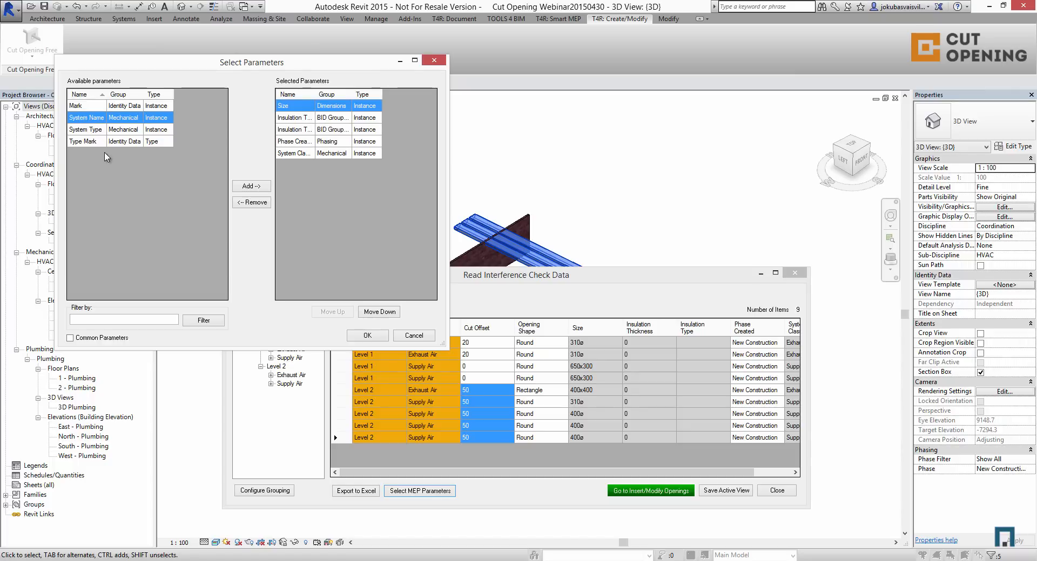
pyautogui.doubleClick(83, 122)
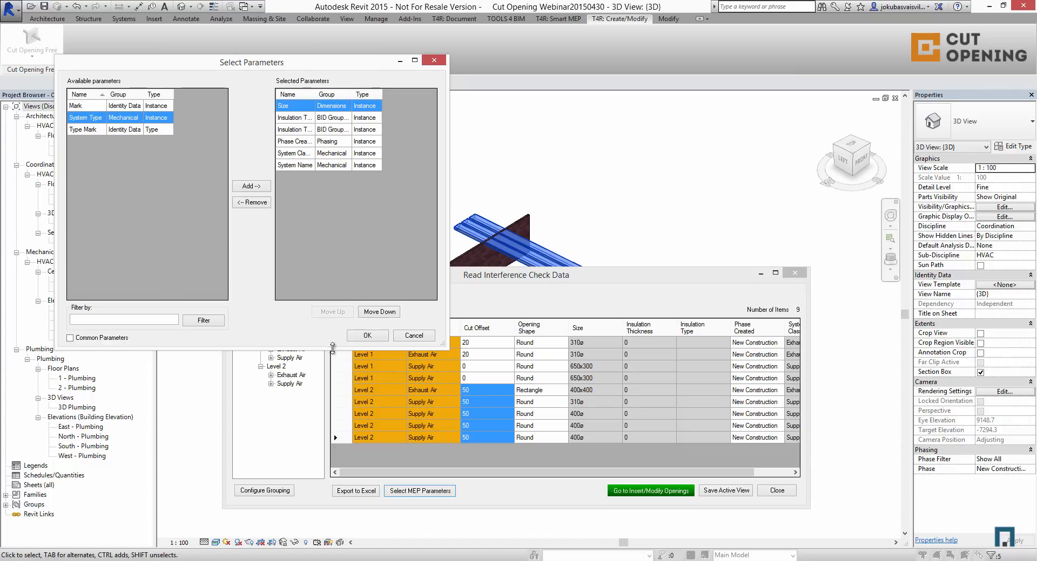
pyautogui.click(367, 335)
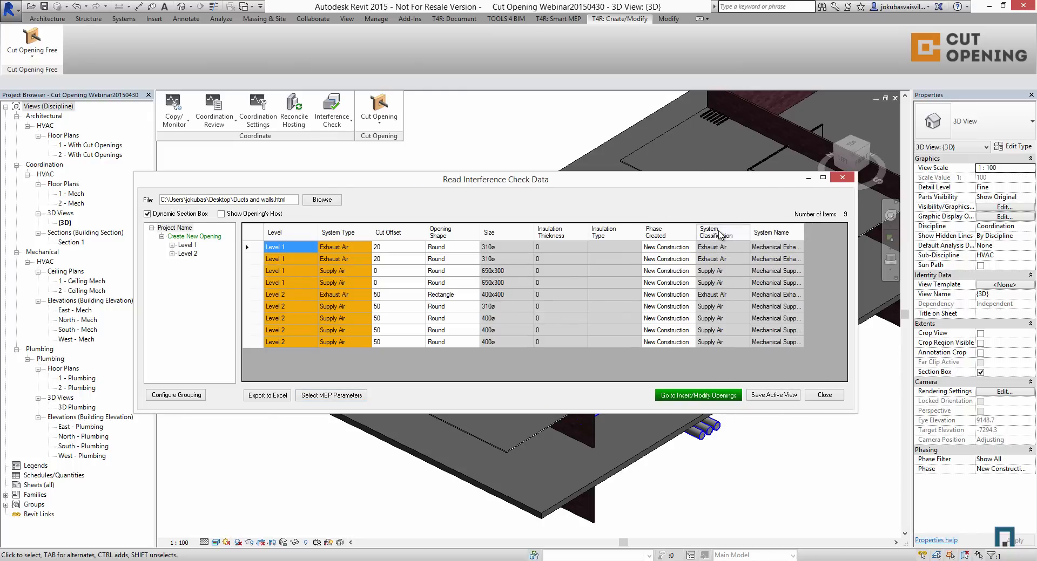
pyautogui.click(719, 234)
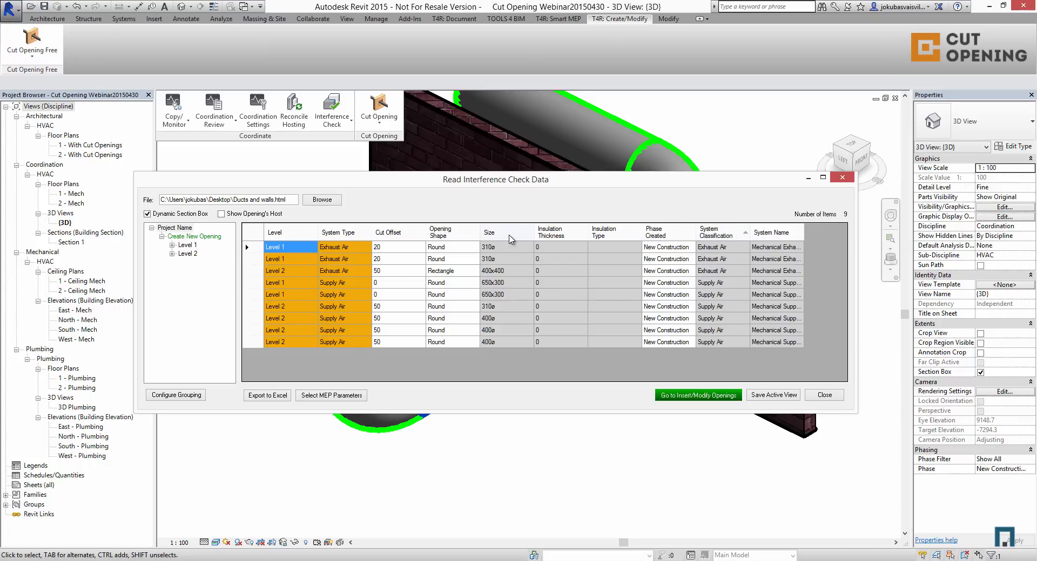
pyautogui.click(509, 235)
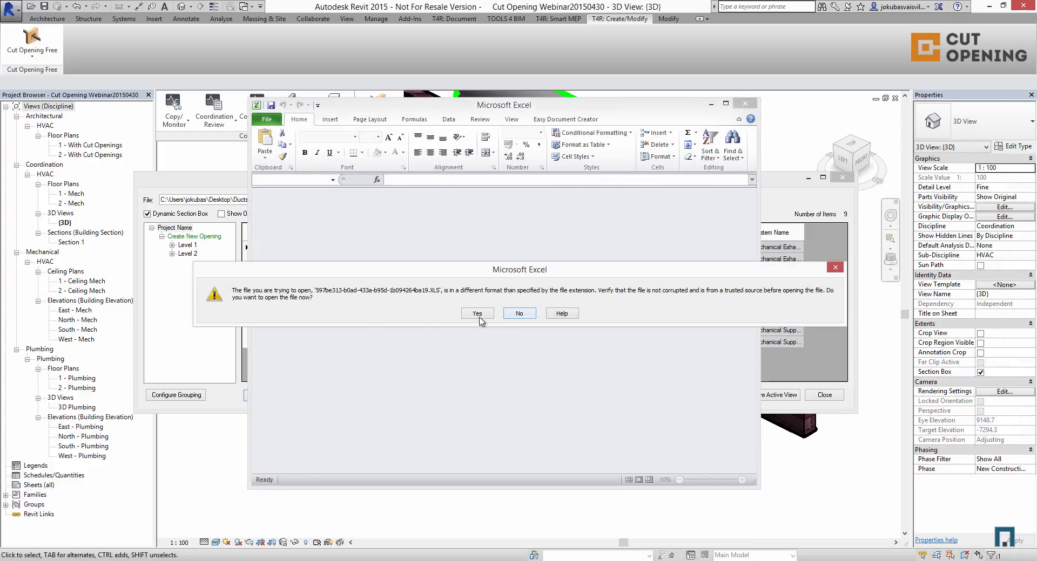
# Open the exported opening list in a maximized Excel window and widen its columns to show the full contents
pyautogui.click(477, 314)
pyautogui.click(725, 103)
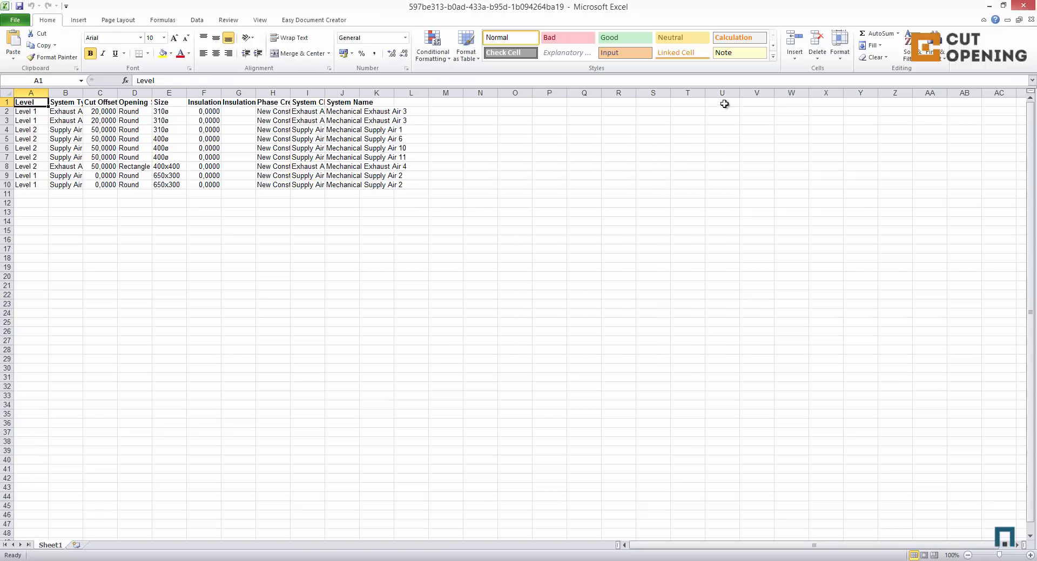
pyautogui.moveTo(48, 94); pyautogui.dragTo(877, 93)
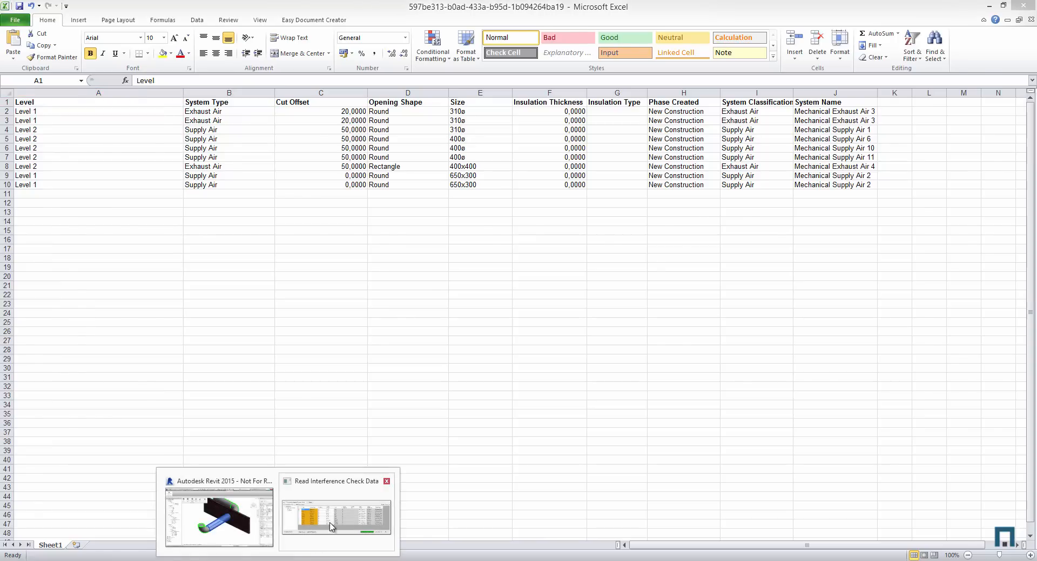
# Switch back to the Read Interference Check Data window in Revit and insert the listed openings through Insert/Modify Openings
pyautogui.click(332, 521)
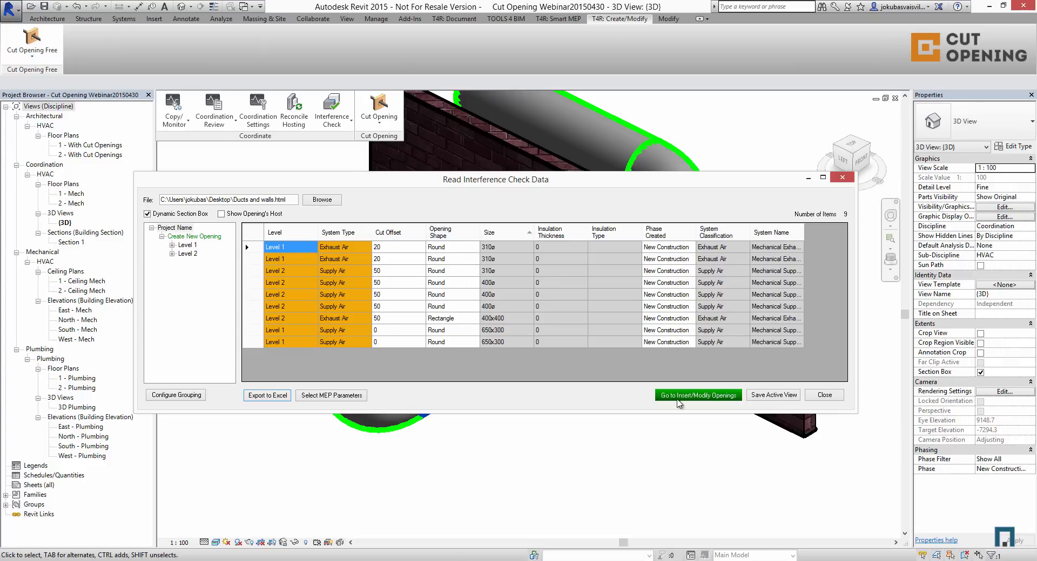
pyautogui.click(674, 396)
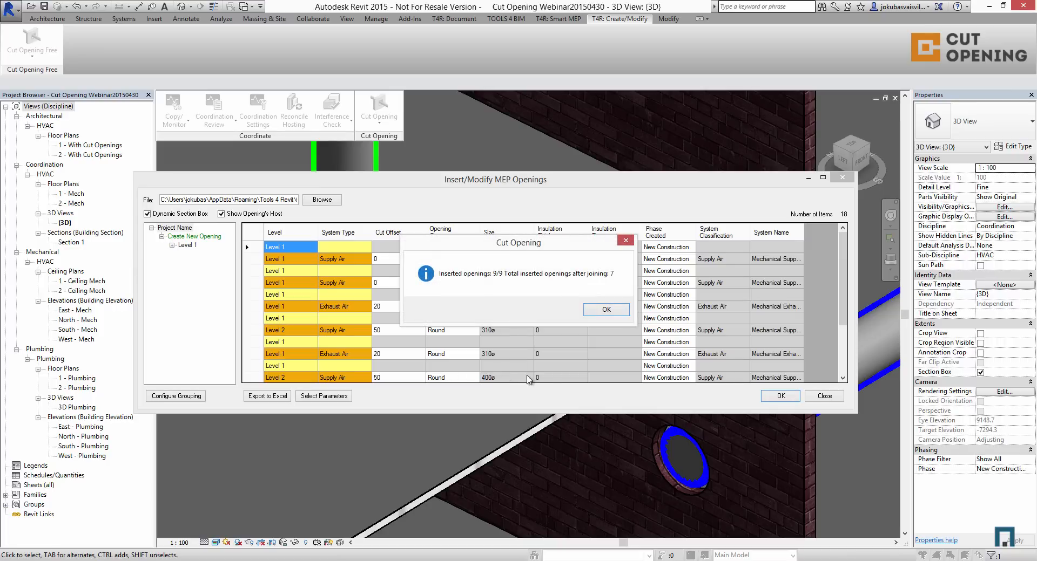
pyautogui.click(597, 311)
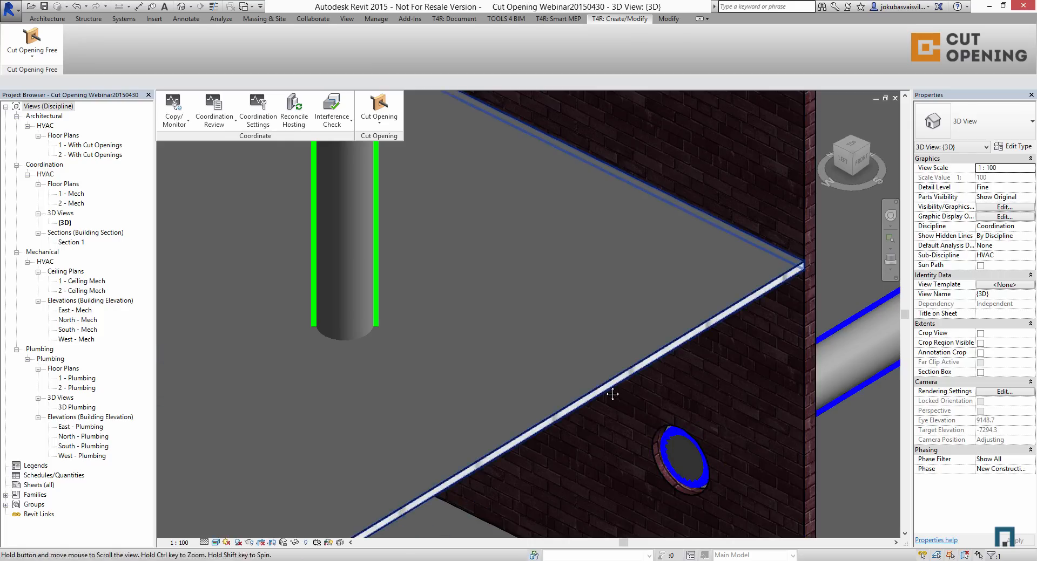
# Examine the inserted round opening in the brick wall around the Supply Air duct that ends at the wall
pyautogui.scroll(-5, 613, 394)
pyautogui.scroll(6, 613, 397)
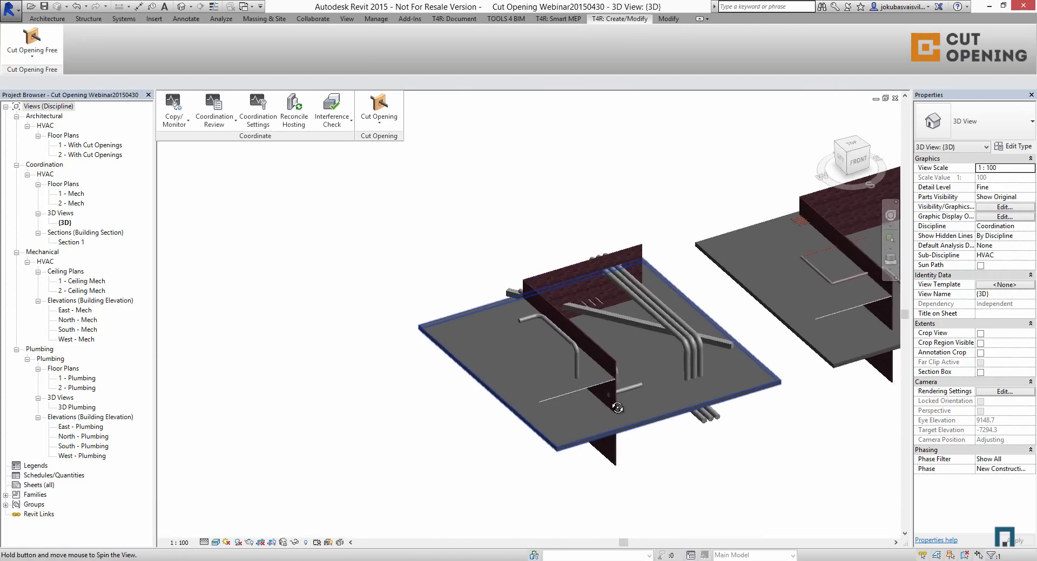
pyautogui.scroll(5, 627, 400)
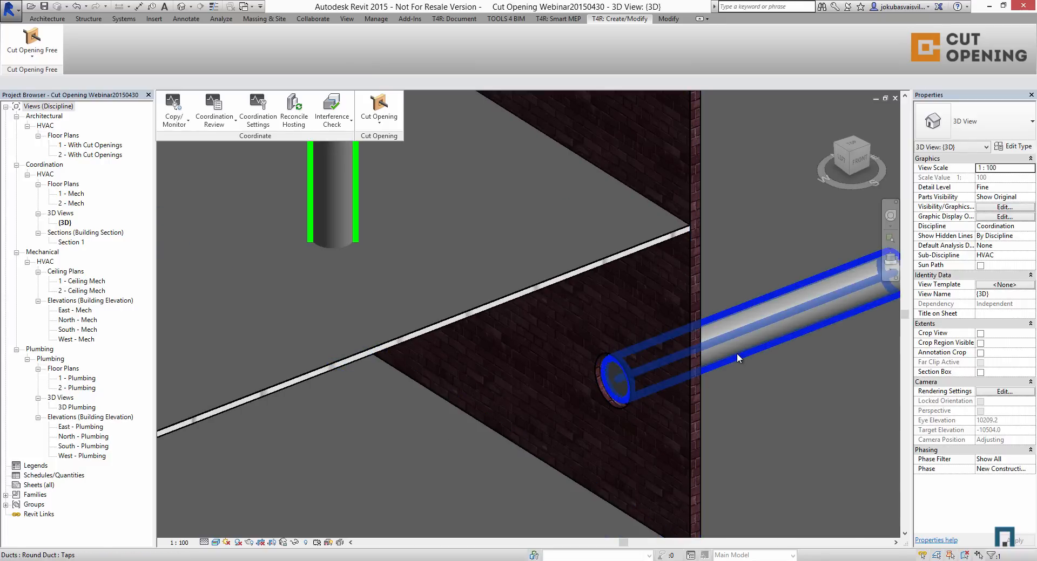
pyautogui.click(718, 383)
pyautogui.keyDown('shift'); pyautogui.moveTo(715, 393); pyautogui.dragTo(691, 387, button='middle'); pyautogui.keyUp('shift')
# Open the Cut Opening configuration, review the Include Intersections option, and close it without changes
pyautogui.click(379, 116)
pyautogui.click(380, 156)
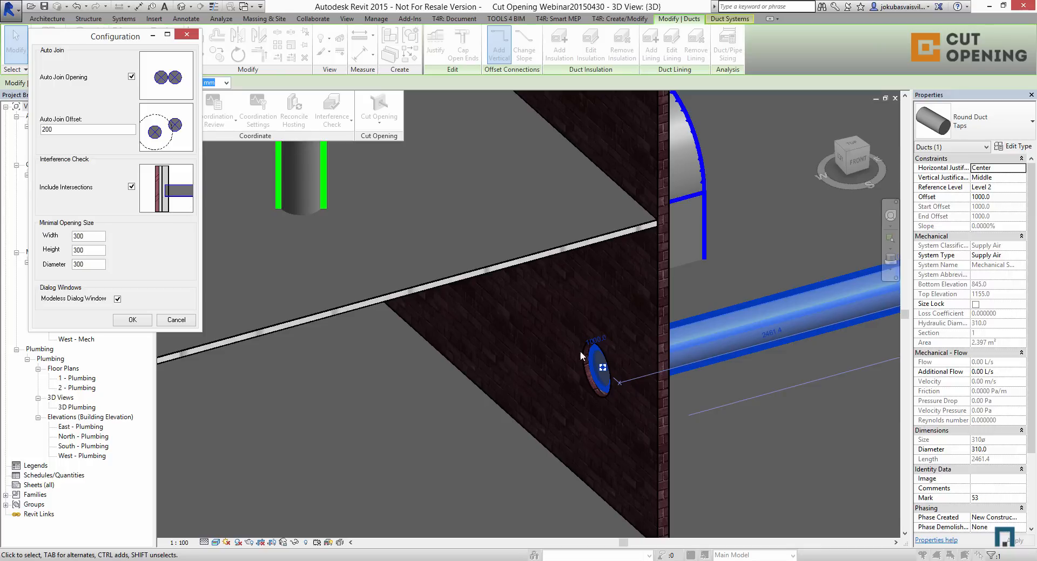
pyautogui.click(186, 36)
# Examine the joined rectangular opening in the brick wall around the three parallel round ducts
pyautogui.keyDown('shift'); pyautogui.moveTo(456, 232); pyautogui.dragTo(550, 259, button='middle'); pyautogui.keyUp('shift')
pyautogui.scroll(8, 551, 259)
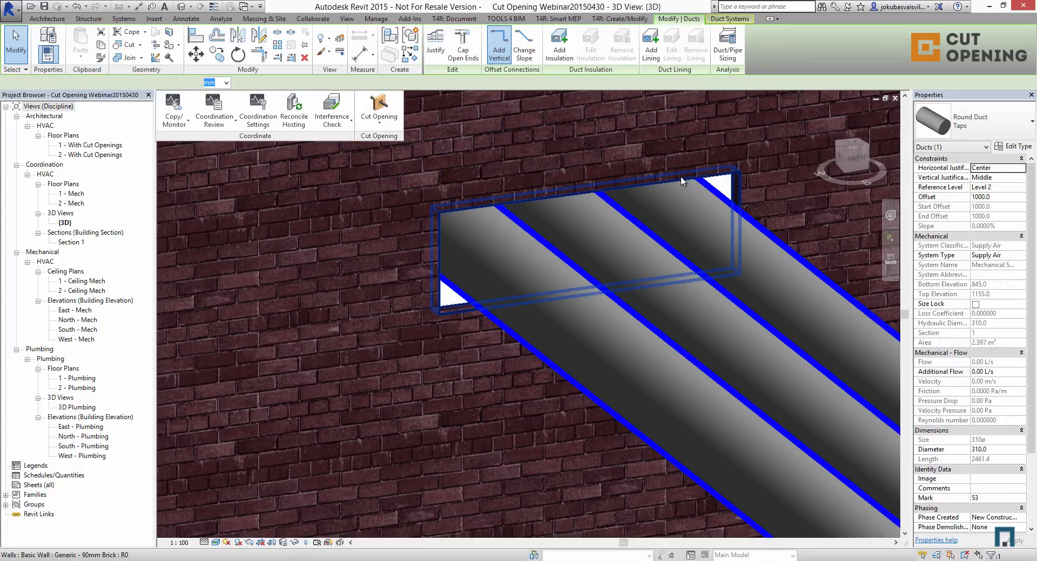
pyautogui.click(440, 319)
pyautogui.press('Escape')
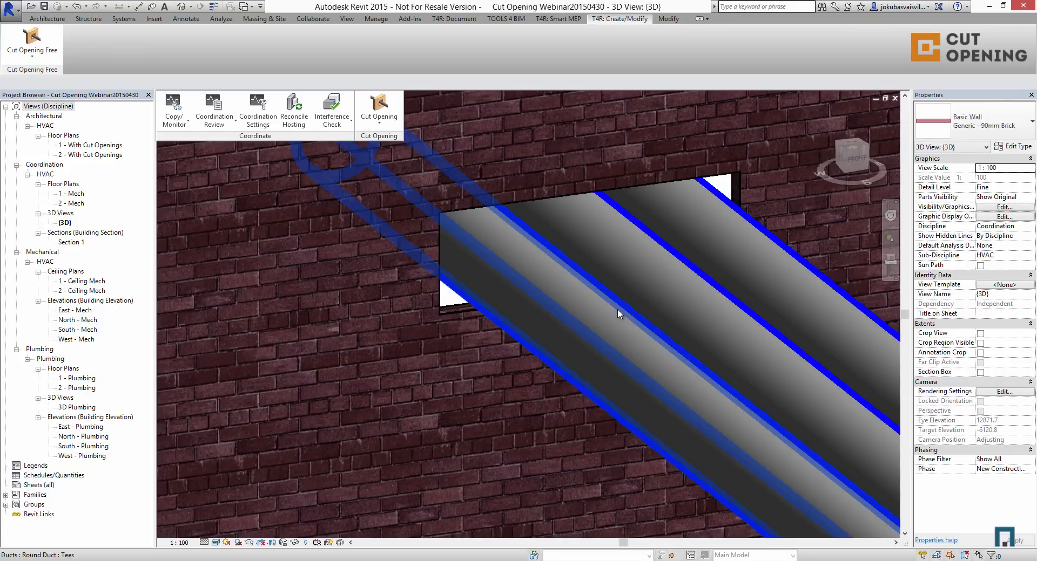
# Review the Auto Join and Minimal Opening Size settings in the Cut Opening configuration and accept them as they are
pyautogui.click(373, 125)
pyautogui.click(382, 155)
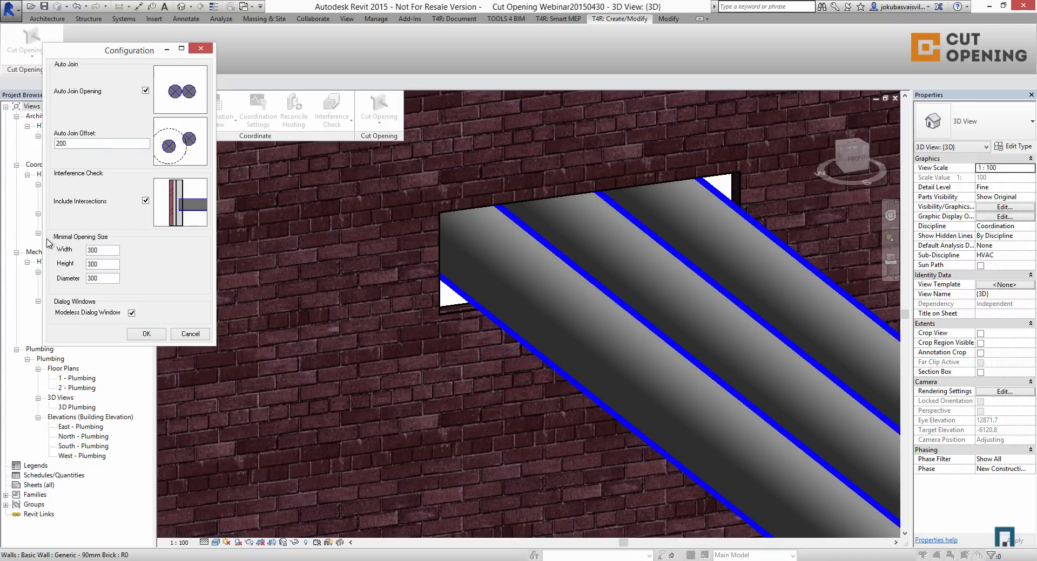
pyautogui.click(146, 335)
# Examine the three small round ducts passing through the brick wall and the openings in the surrounding walls
pyautogui.keyDown('shift'); pyautogui.moveTo(335, 302); pyautogui.dragTo(551, 442, button='middle'); pyautogui.keyUp('shift')
pyautogui.click(685, 384)
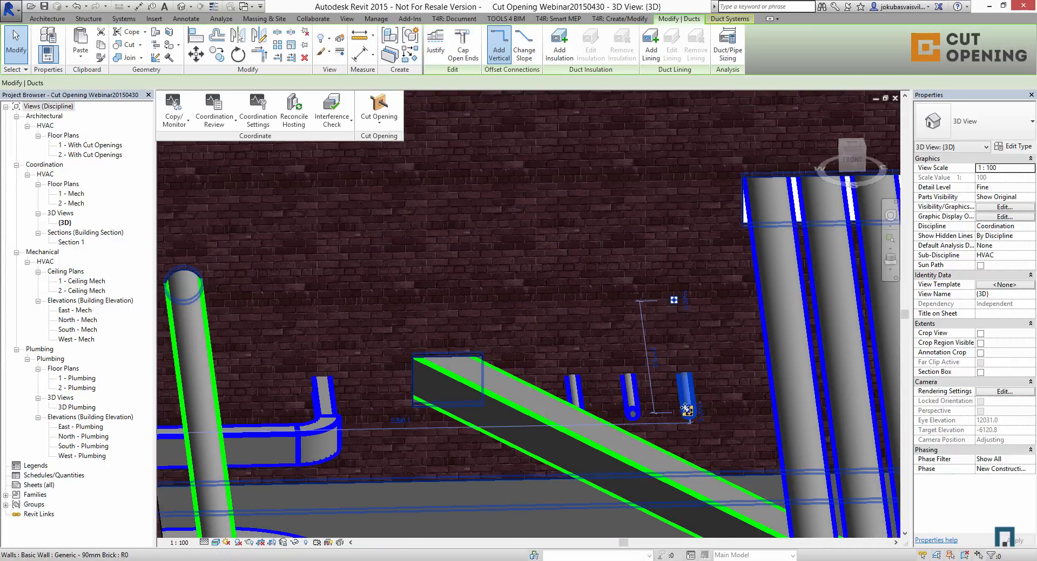
pyautogui.click(638, 407)
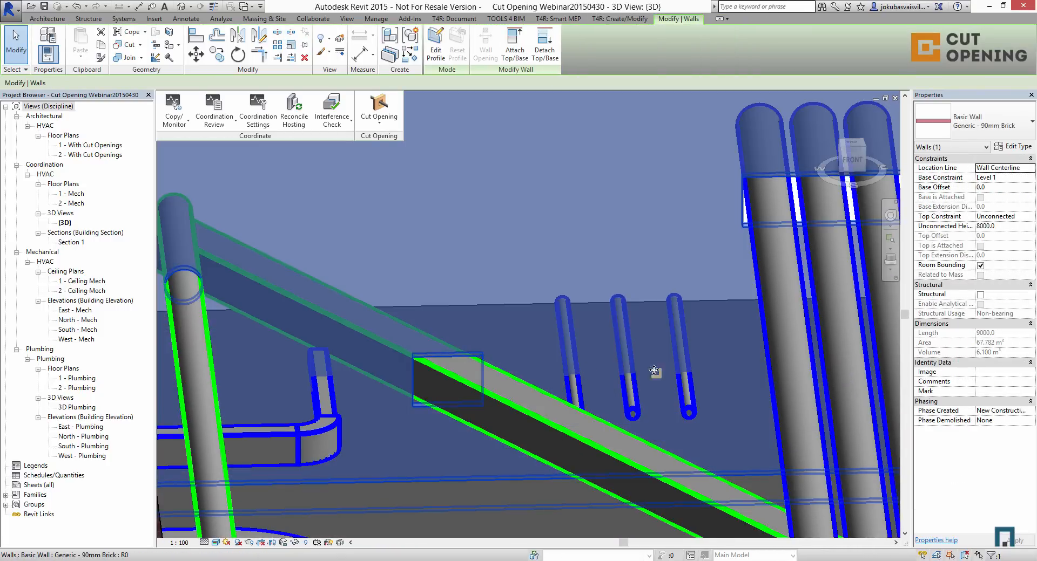
pyautogui.press('Escape')
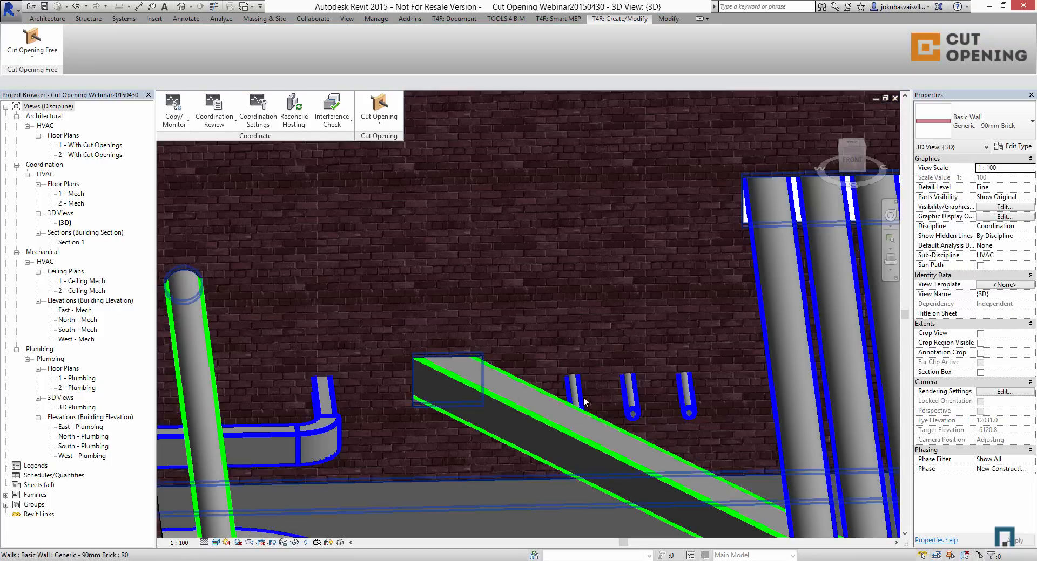
pyautogui.click(577, 393)
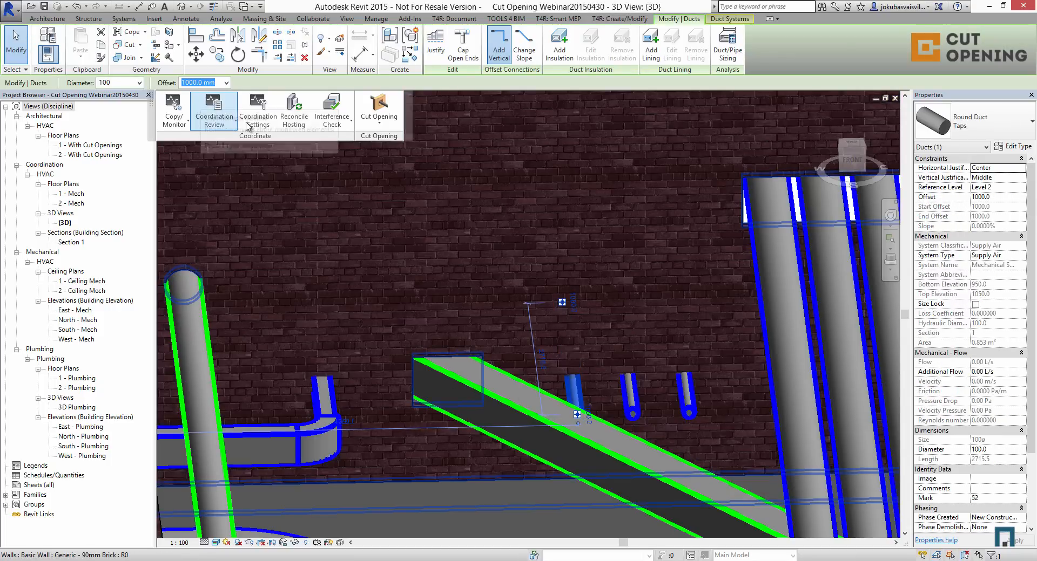
pyautogui.press('Escape')
pyautogui.scroll(-4, 533, 346)
pyautogui.keyDown('shift'); pyautogui.moveTo(593, 431); pyautogui.dragTo(470, 310, button='middle'); pyautogui.keyUp('shift')
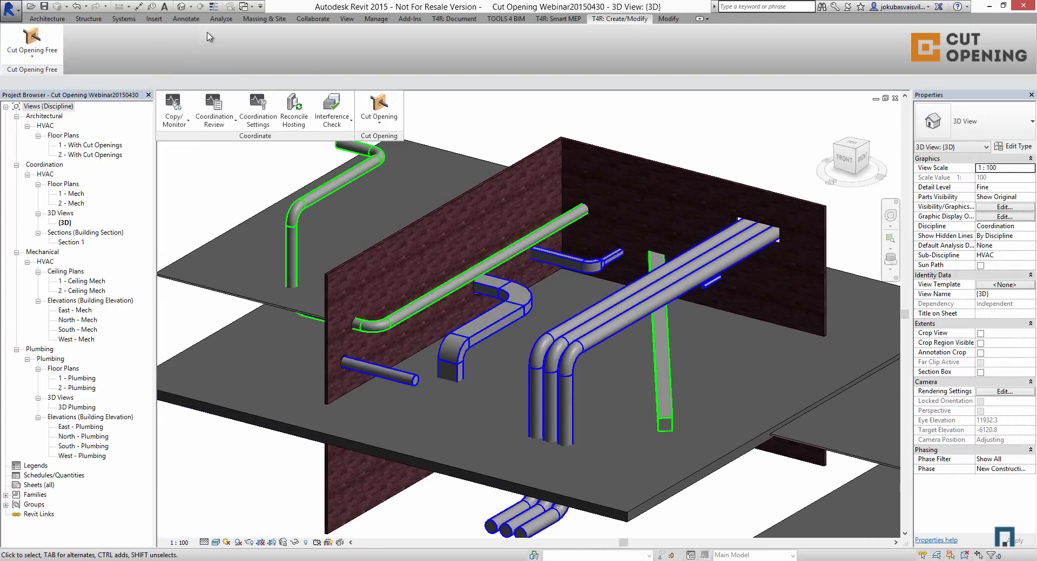
# Turn on thin lines and join the two round openings around the round ducts near the end of the brick wall
pyautogui.click(214, 6)
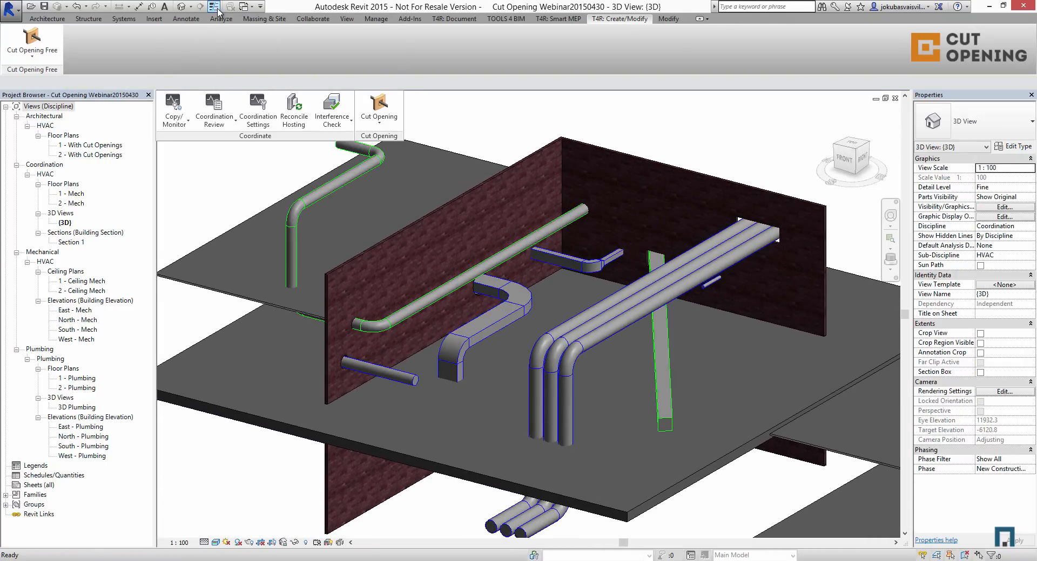
pyautogui.keyDown('shift'); pyautogui.moveTo(406, 209); pyautogui.dragTo(448, 394, button='middle'); pyautogui.keyUp('shift')
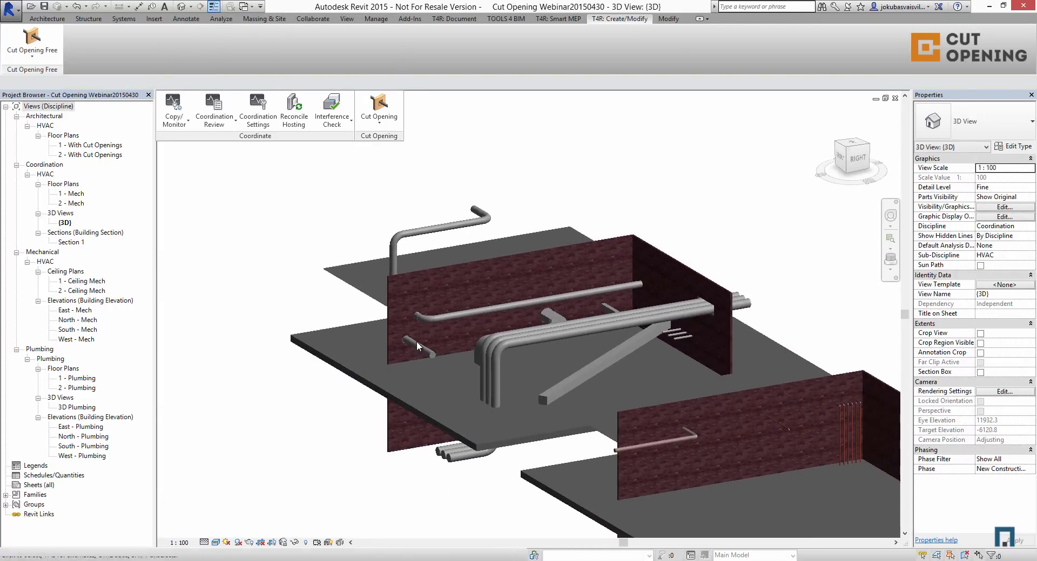
pyautogui.scroll(6, 413, 306)
pyautogui.click(414, 267)
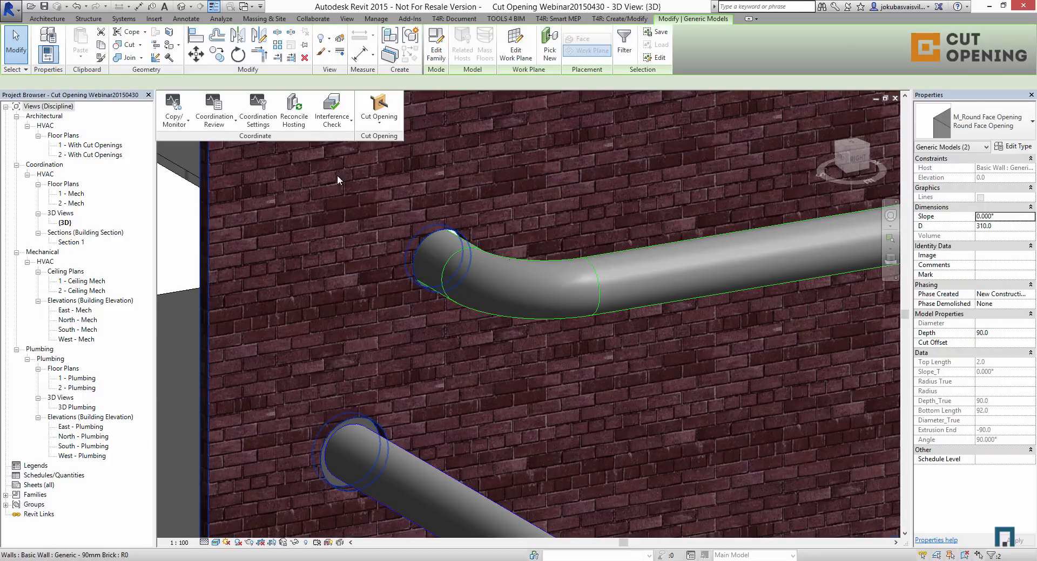
pyautogui.click(379, 116)
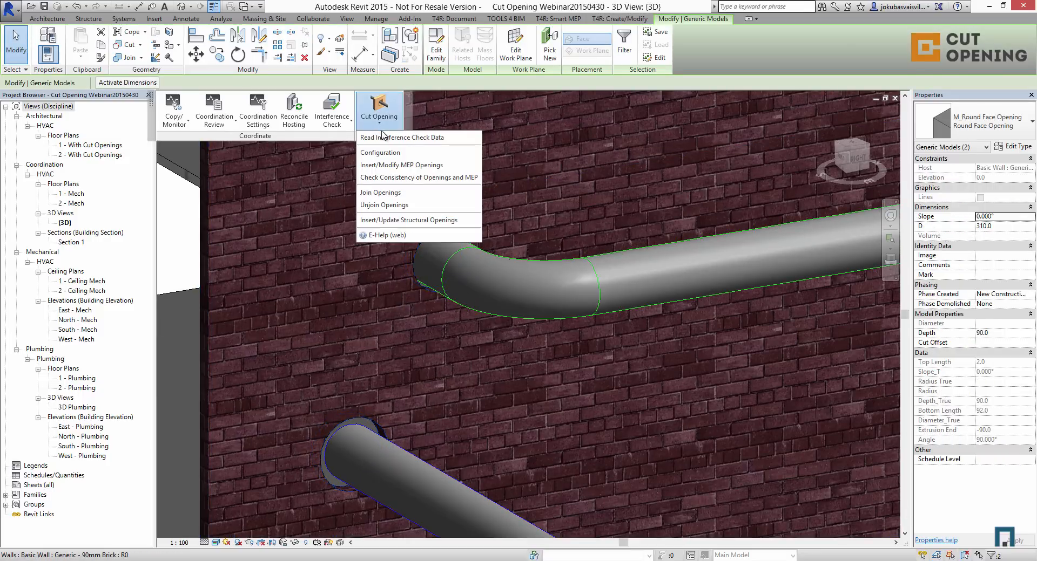
pyautogui.click(388, 193)
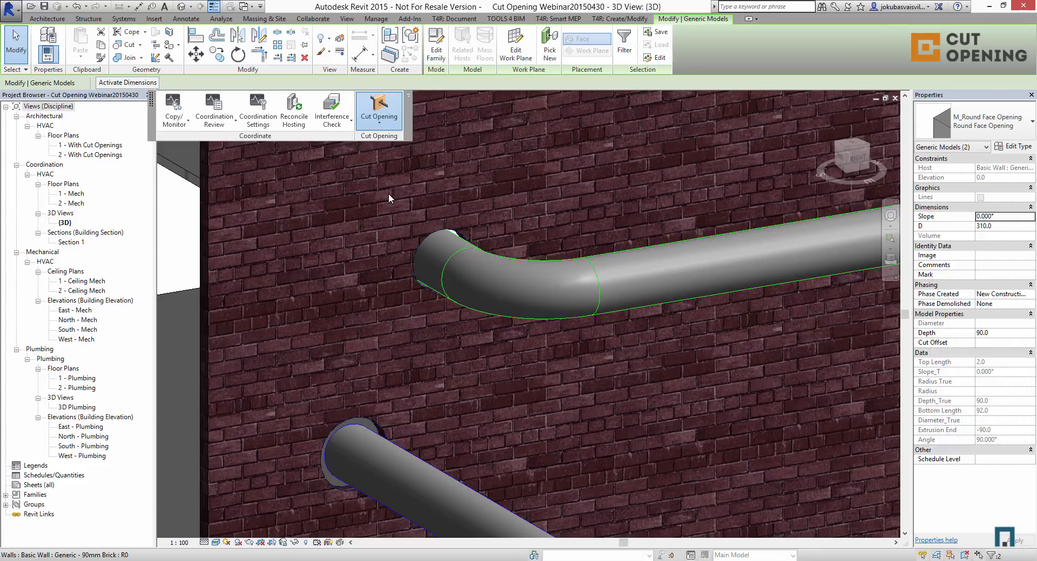
# Examine the joined rectangular opening around the two round ducts in the brick wall and the neighbouring model parts
pyautogui.keyDown('shift'); pyautogui.moveTo(462, 349); pyautogui.dragTo(510, 454, button='middle'); pyautogui.keyUp('shift')
pyautogui.scroll(-1, 519, 427)
pyautogui.moveTo(519, 417); pyautogui.dragTo(511, 322, button='middle')
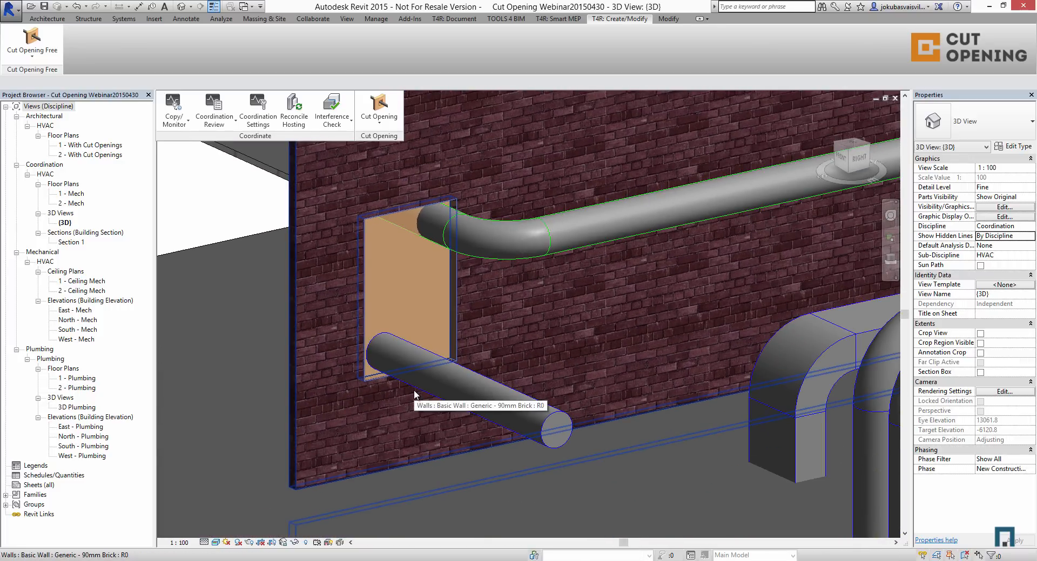
pyautogui.keyDown('shift'); pyautogui.moveTo(414, 387); pyautogui.dragTo(535, 329, button='middle'); pyautogui.keyUp('shift')
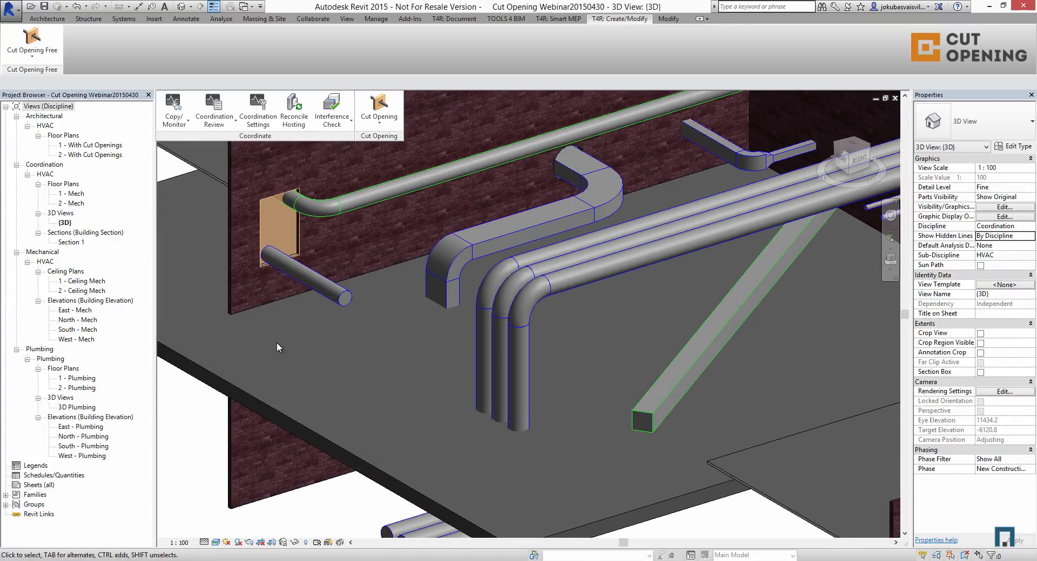
pyautogui.scroll(-5, 426, 352)
pyautogui.keyDown('shift'); pyautogui.moveTo(427, 352); pyautogui.dragTo(220, 263, button='middle'); pyautogui.keyUp('shift')
pyautogui.moveTo(608, 392); pyautogui.dragTo(799, 477, button='middle')
pyautogui.moveTo(562, 394); pyautogui.dragTo(729, 435, button='middle')
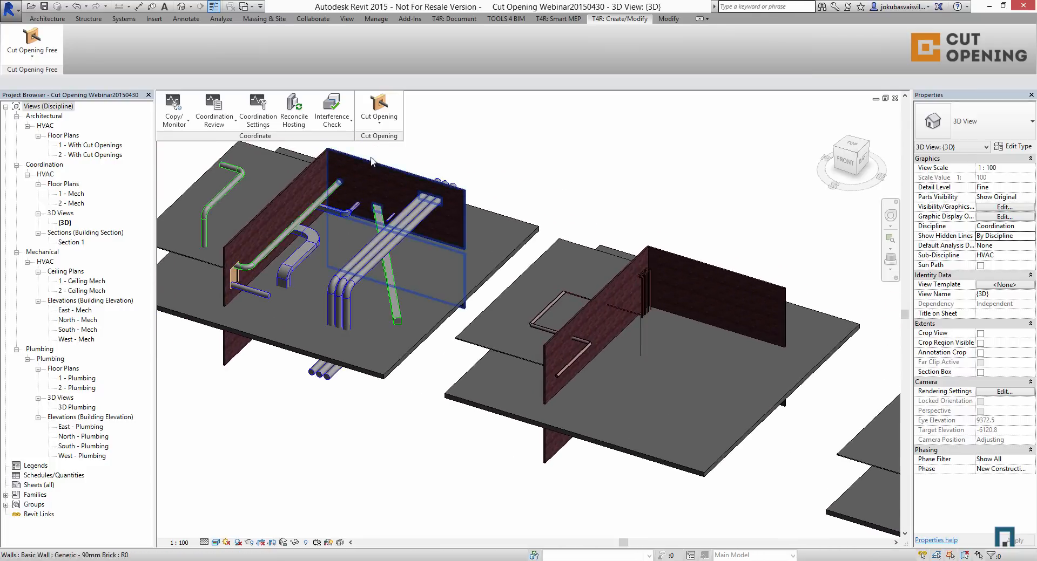
# Run an interference check of pipes, ducts, conduits and cable trays against walls, ceilings and floors in the current project
pyautogui.click(330, 126)
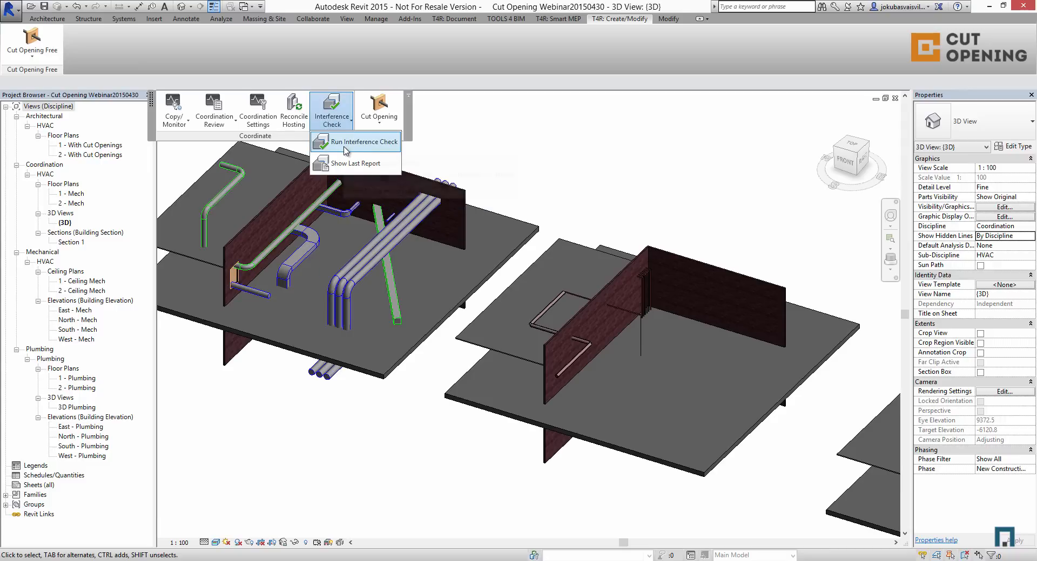
pyautogui.click(340, 143)
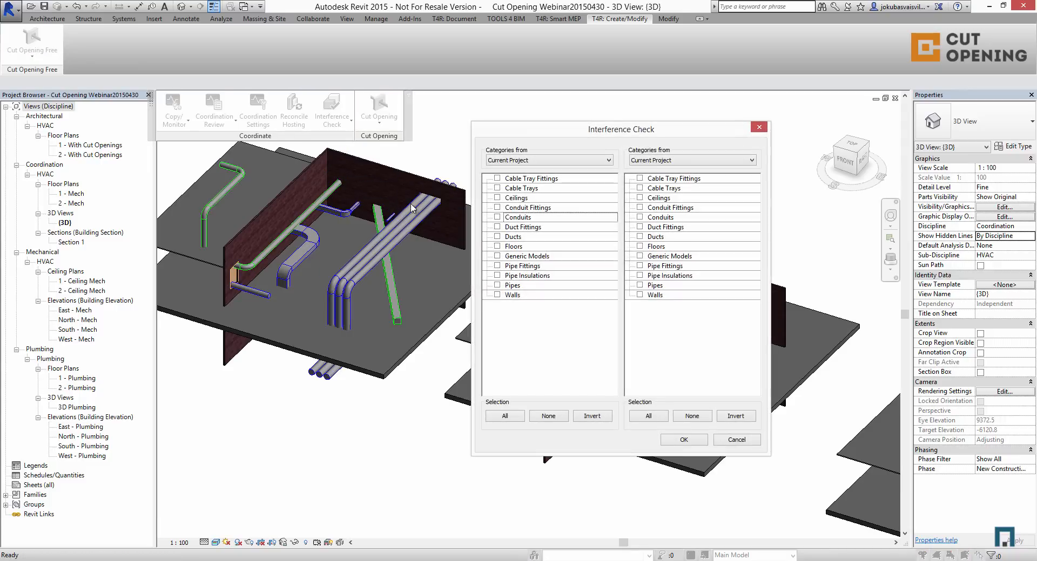
pyautogui.click(497, 286)
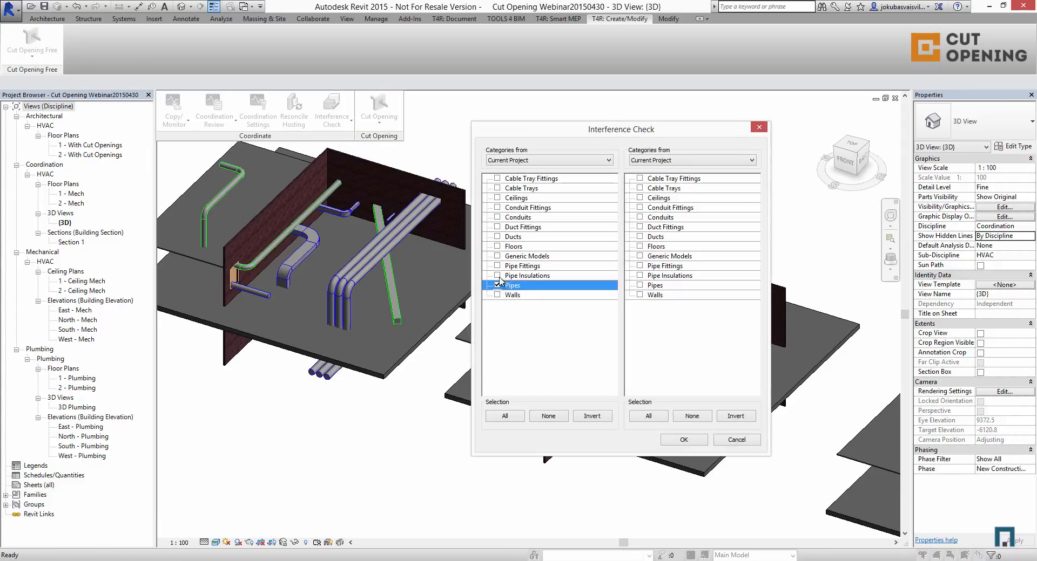
pyautogui.click(497, 237)
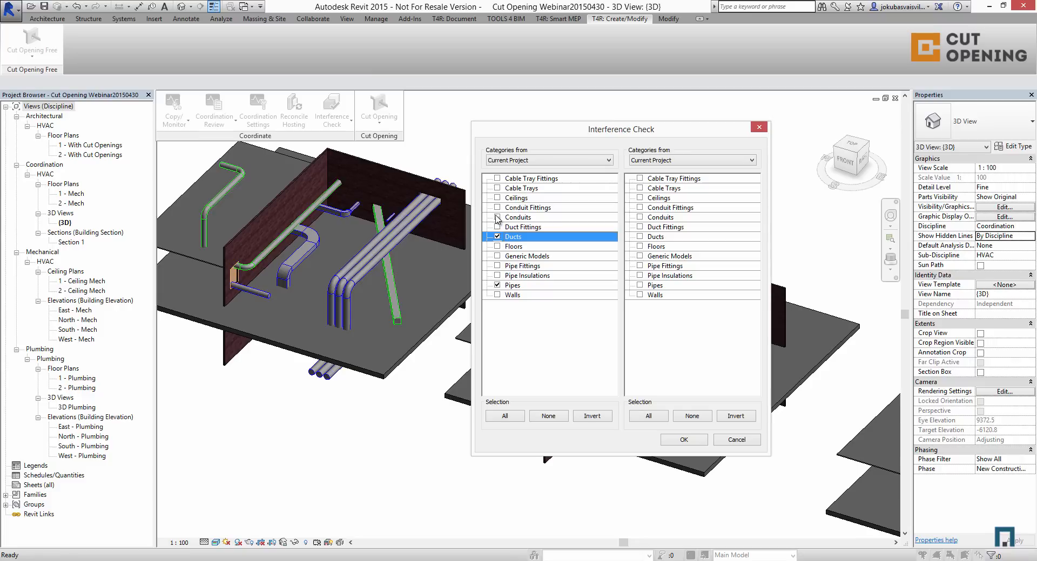
pyautogui.click(497, 218)
pyautogui.click(496, 189)
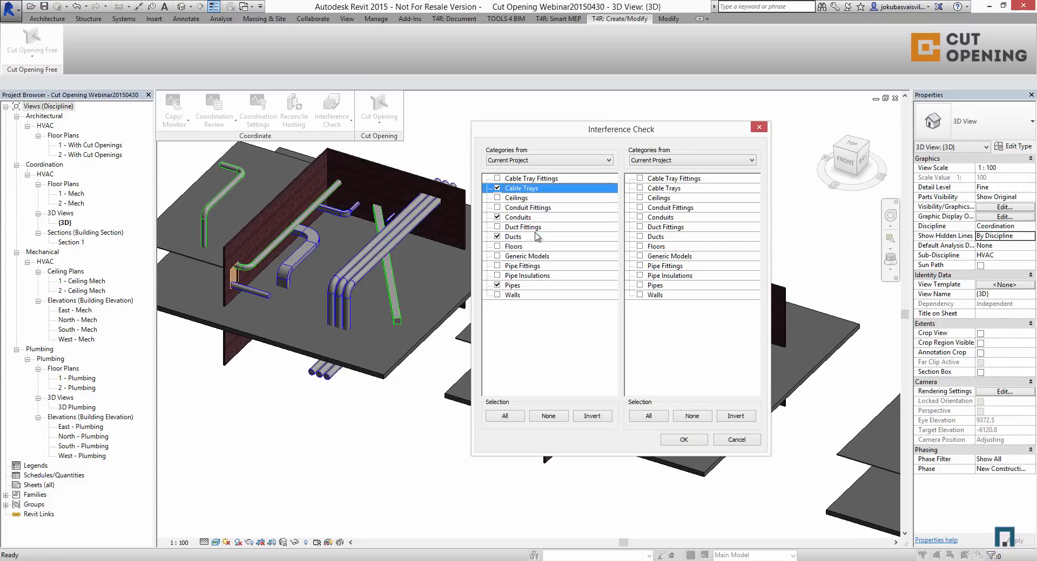
pyautogui.click(639, 296)
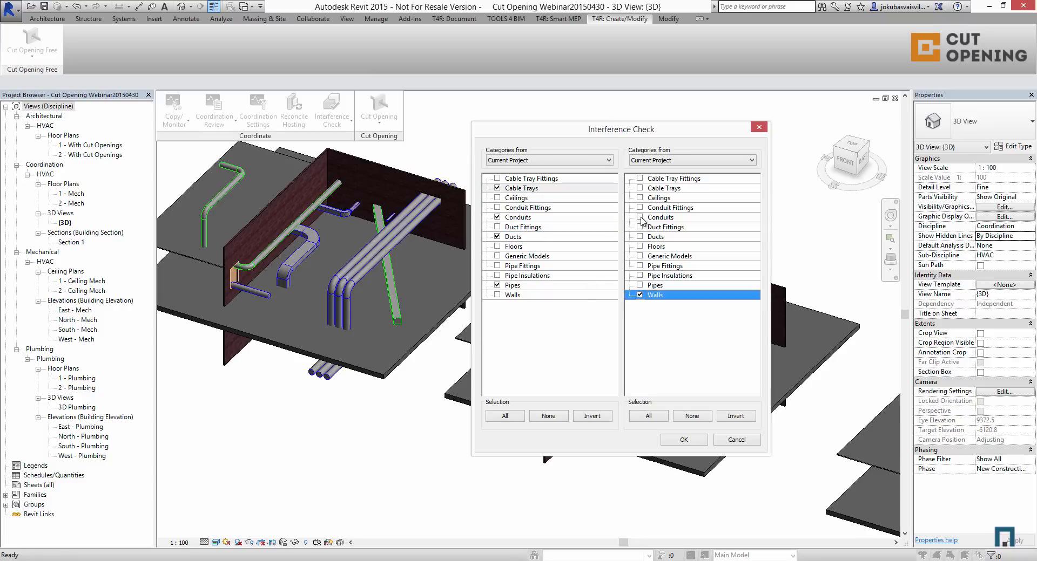
pyautogui.click(640, 198)
pyautogui.click(639, 247)
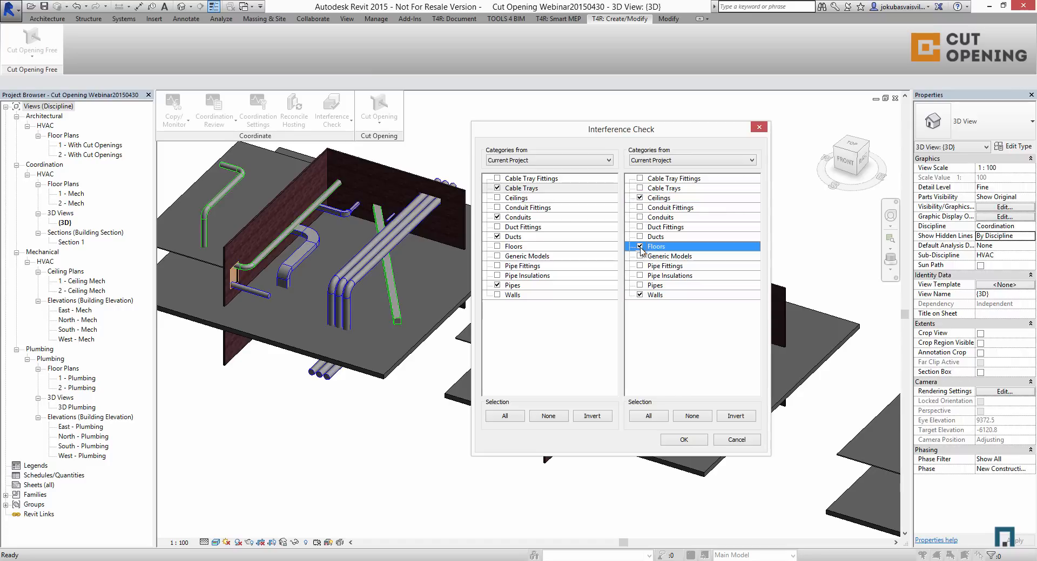
pyautogui.click(683, 440)
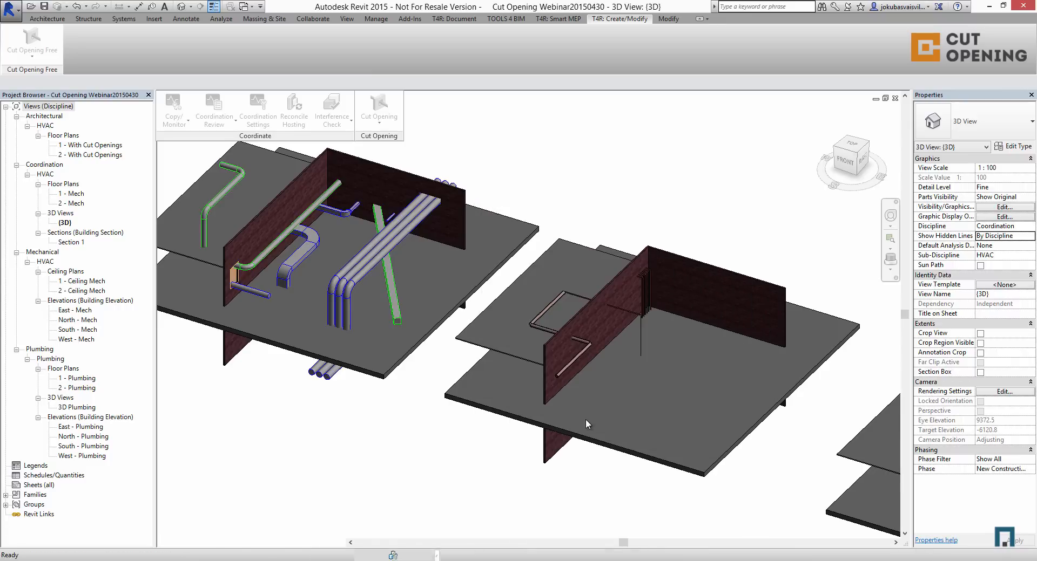
# Export the interference report to the Desktop as All, replacing the existing file, and close the report
pyautogui.moveTo(560, 145); pyautogui.dragTo(584, 139)
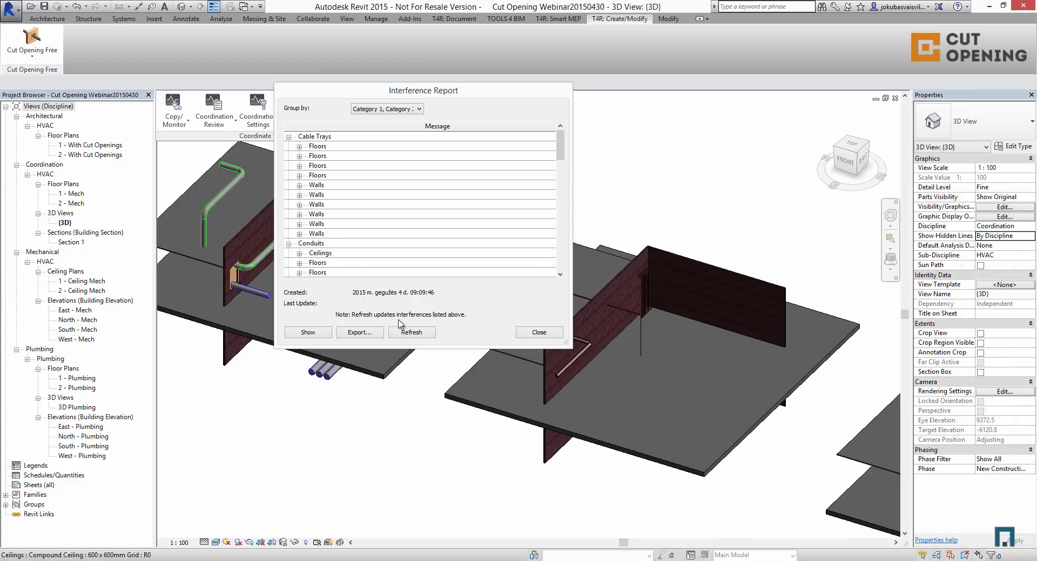
pyautogui.click(359, 333)
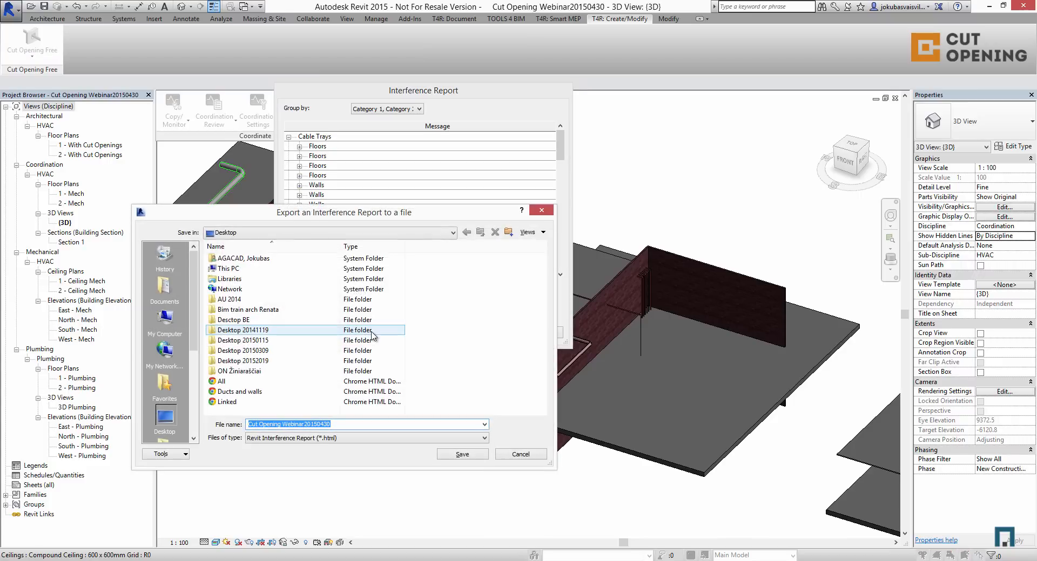
pyautogui.click(222, 381)
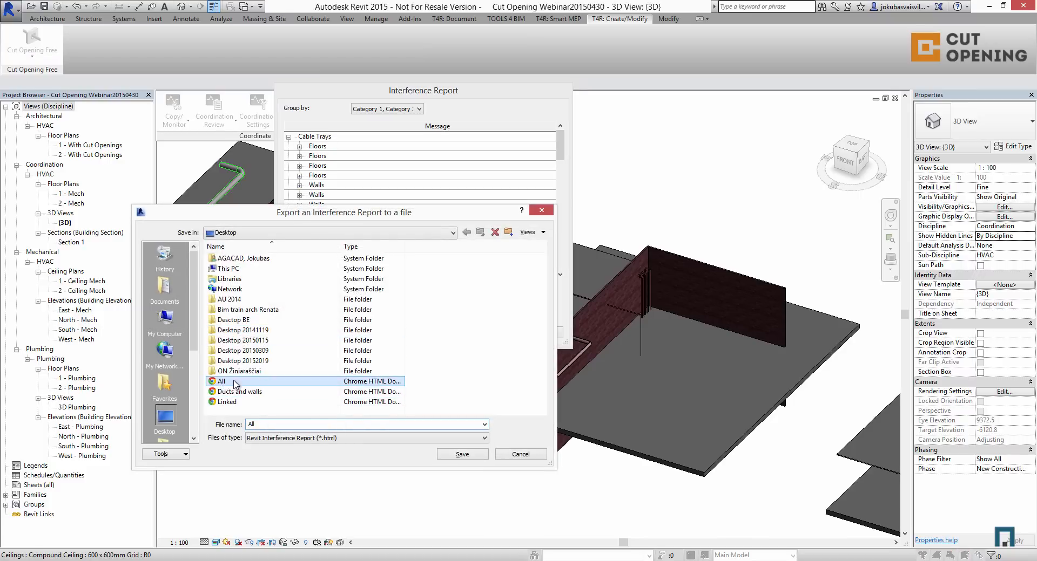
pyautogui.click(455, 456)
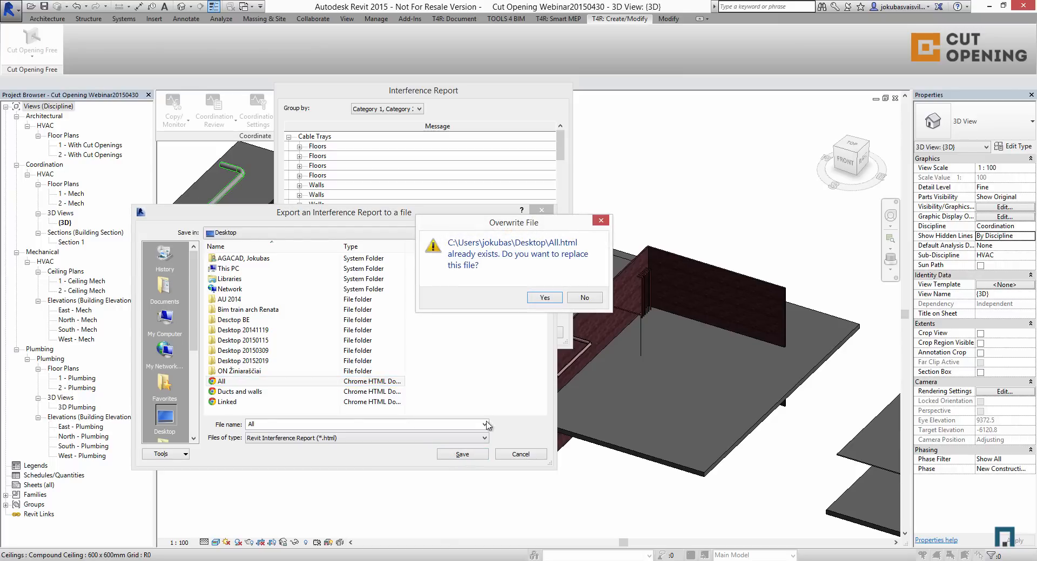
pyautogui.click(544, 298)
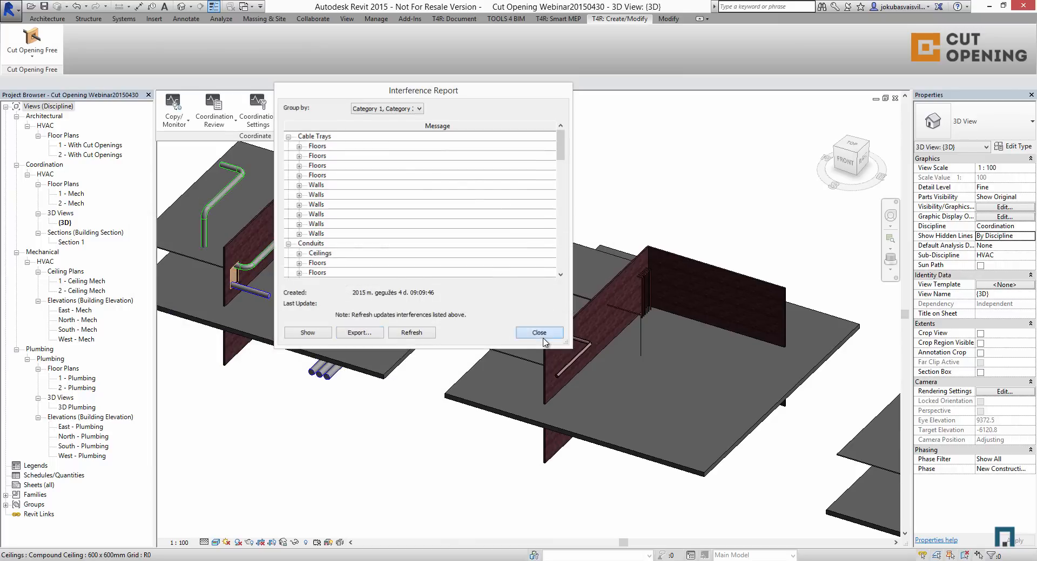
pyautogui.click(539, 337)
# Edit the minimal opening width, height and diameter in the Cut Opening configuration and accept the settings
pyautogui.click(376, 122)
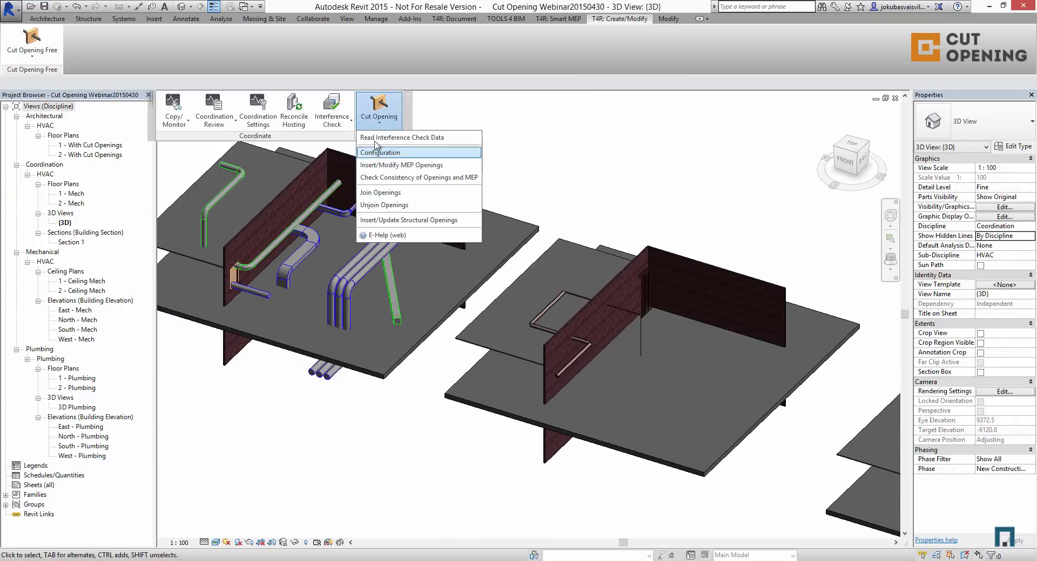
pyautogui.click(371, 150)
pyautogui.doubleClick(104, 264)
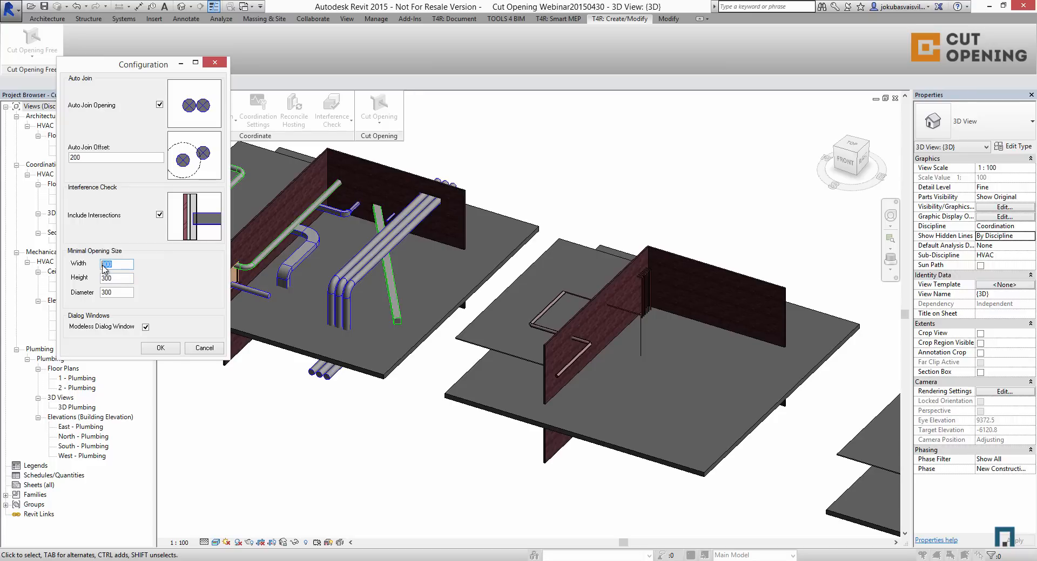
pyautogui.press('Tab')
pyautogui.doubleClick(114, 294)
pyautogui.click(160, 348)
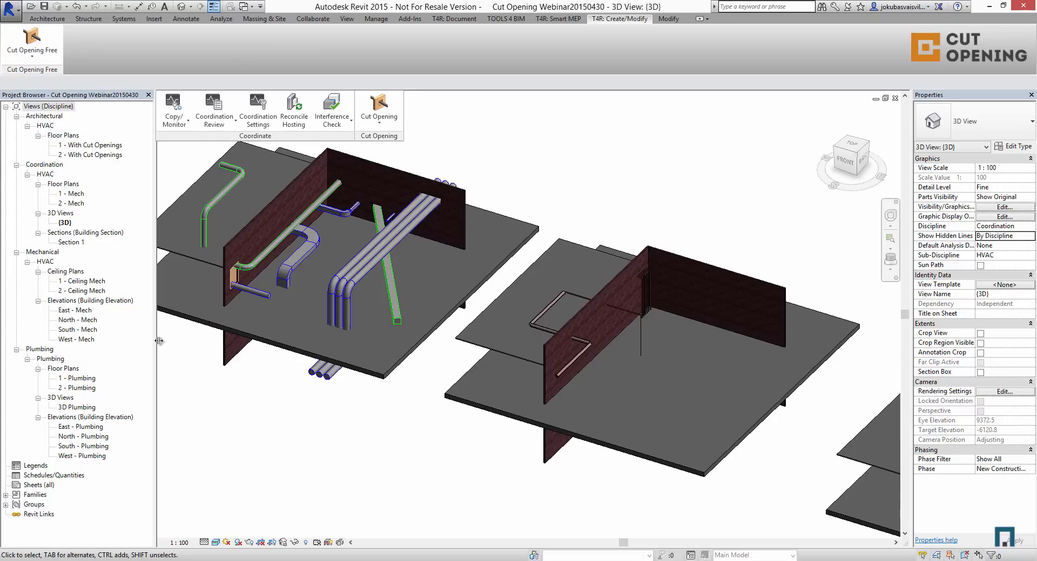
# Load the All.html interference report from the Desktop into Read Interference Check Data, declining the removed elements report
pyautogui.click(378, 108)
pyautogui.click(390, 138)
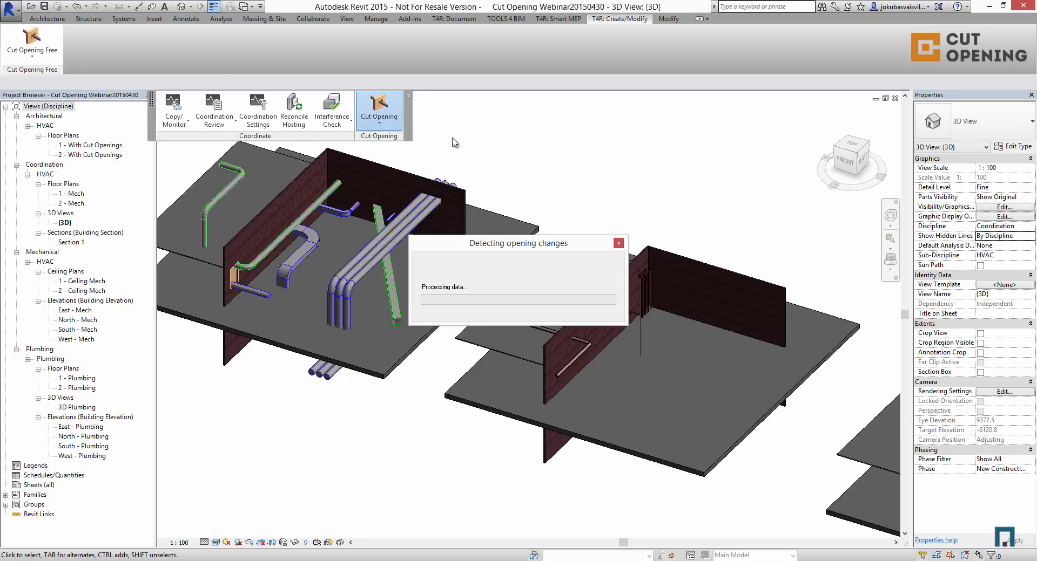
pyautogui.click(319, 200)
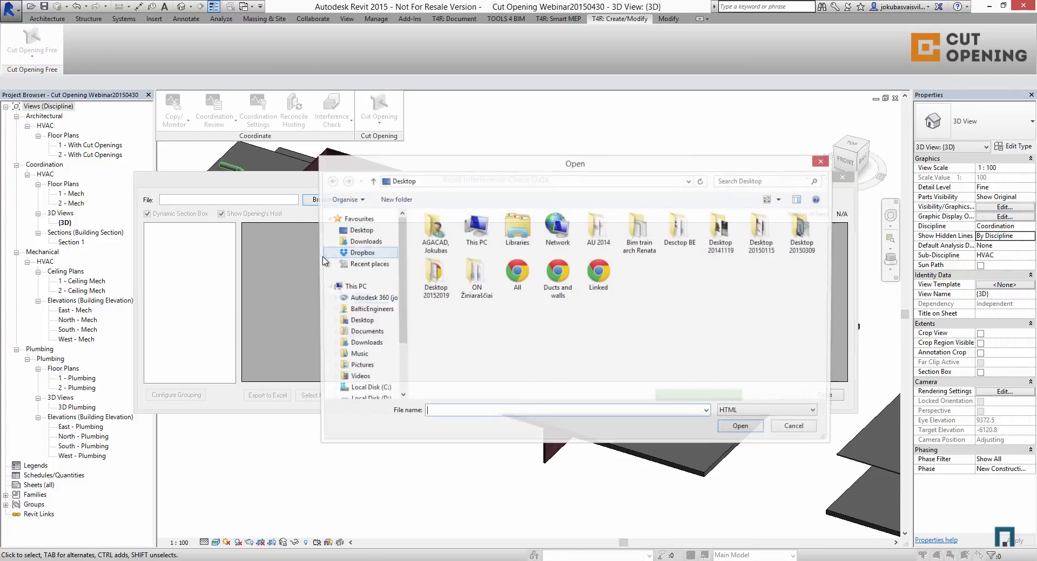
pyautogui.click(522, 279)
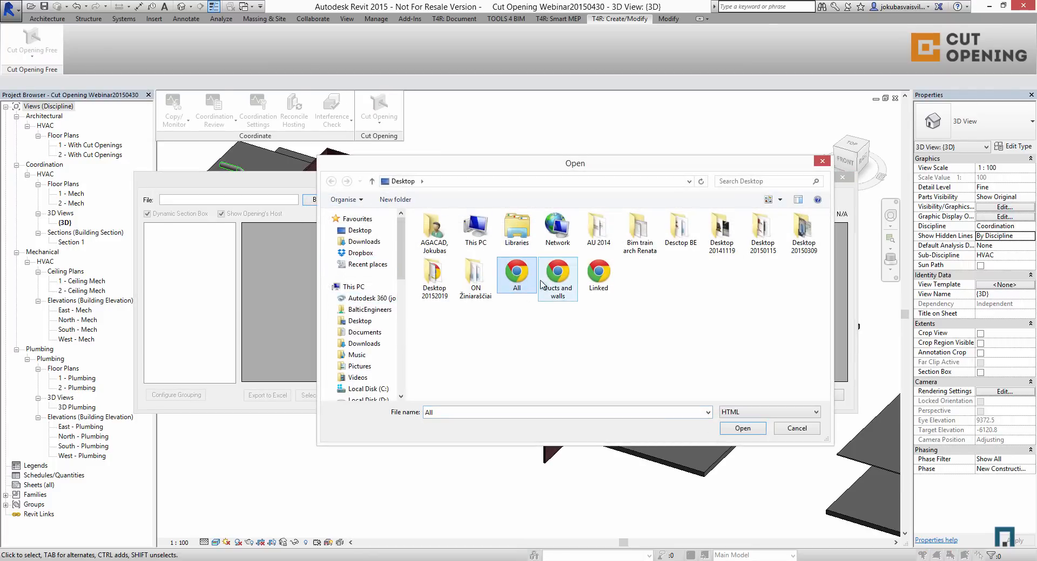
pyautogui.click(731, 432)
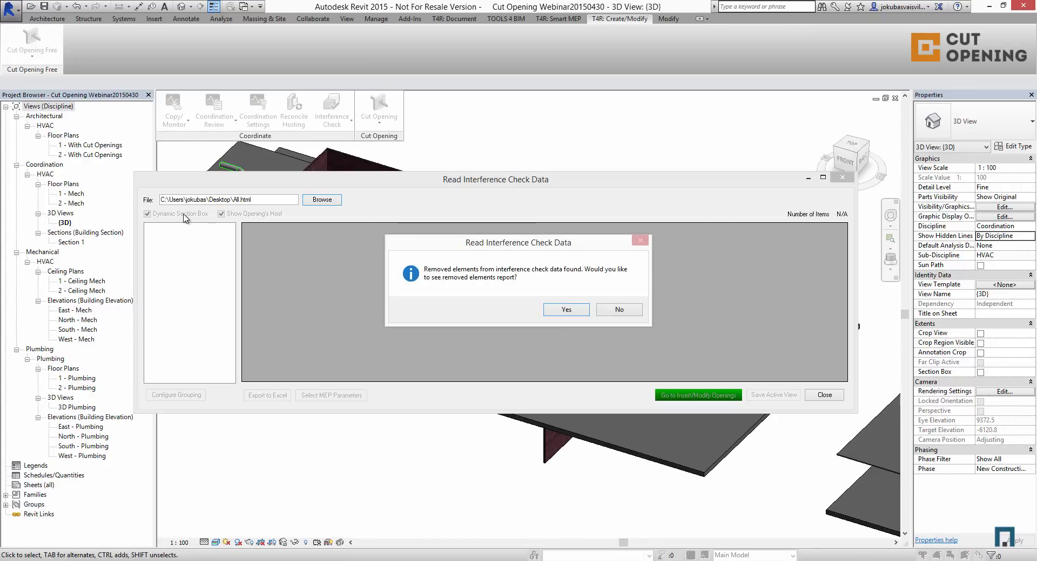
pyautogui.click(619, 310)
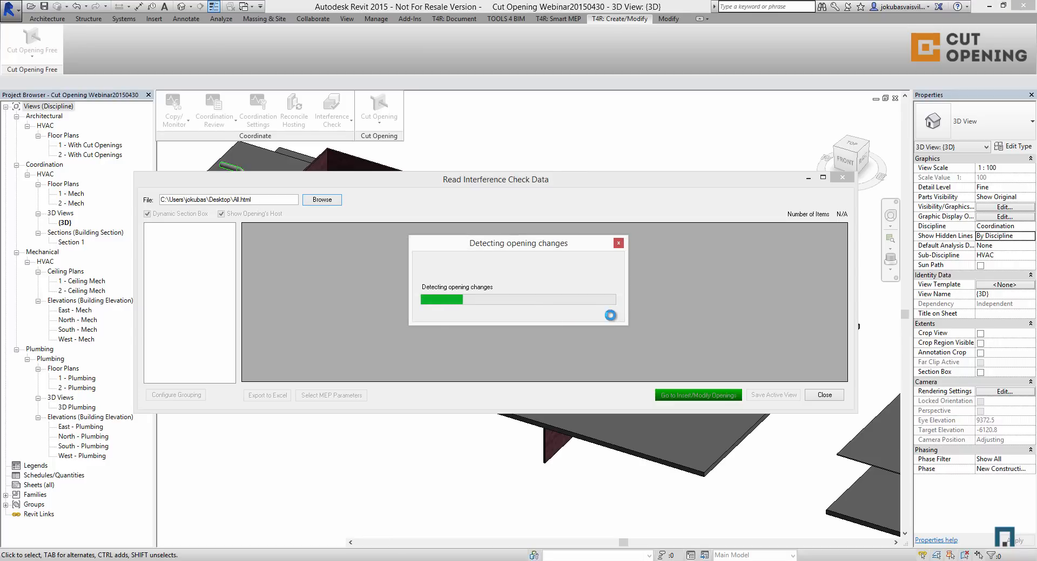
pyautogui.moveTo(534, 172); pyautogui.dragTo(535, 69)
pyautogui.moveTo(843, 168)
pyautogui.mouseDown()
pyautogui.moveTo(832, 364)
pyautogui.moveTo(832, 161)
pyautogui.mouseUp()
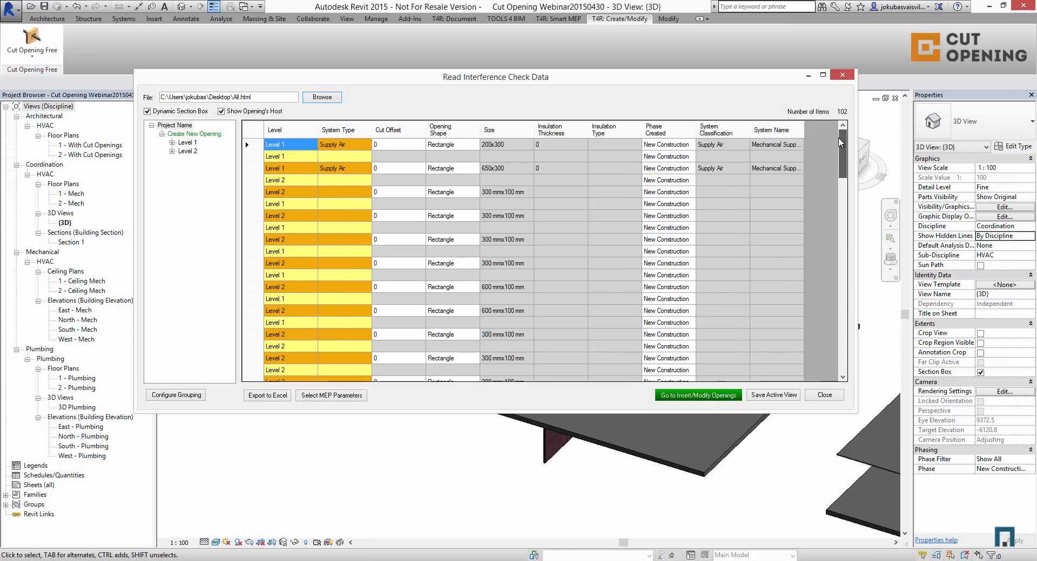
# Hide the opening hosts in the list and set the Cut Offset to 10 for the rectangular and most 103 mm round openings
pyautogui.click(220, 111)
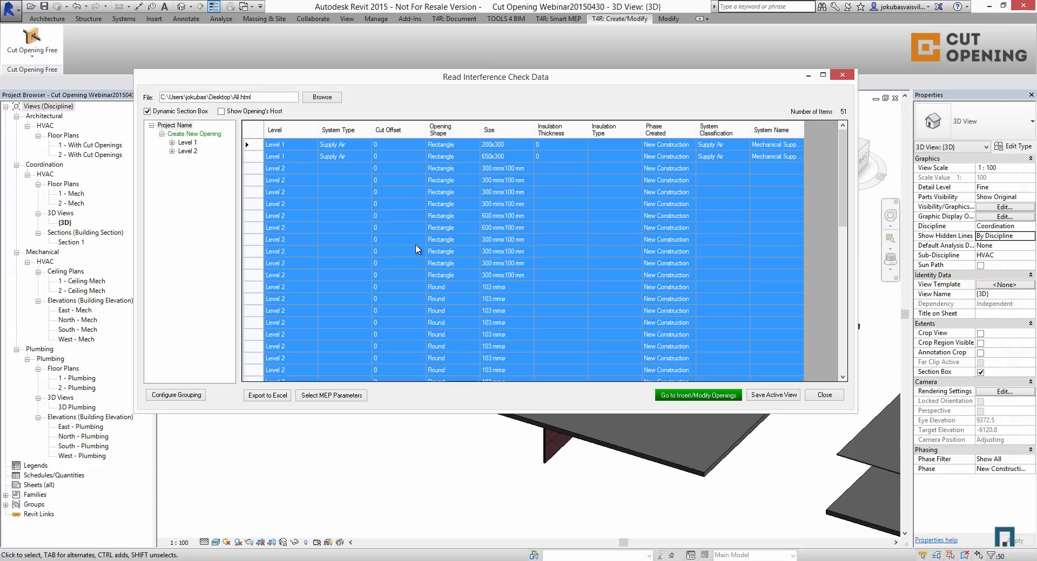
pyautogui.moveTo(401, 154); pyautogui.dragTo(402, 329)
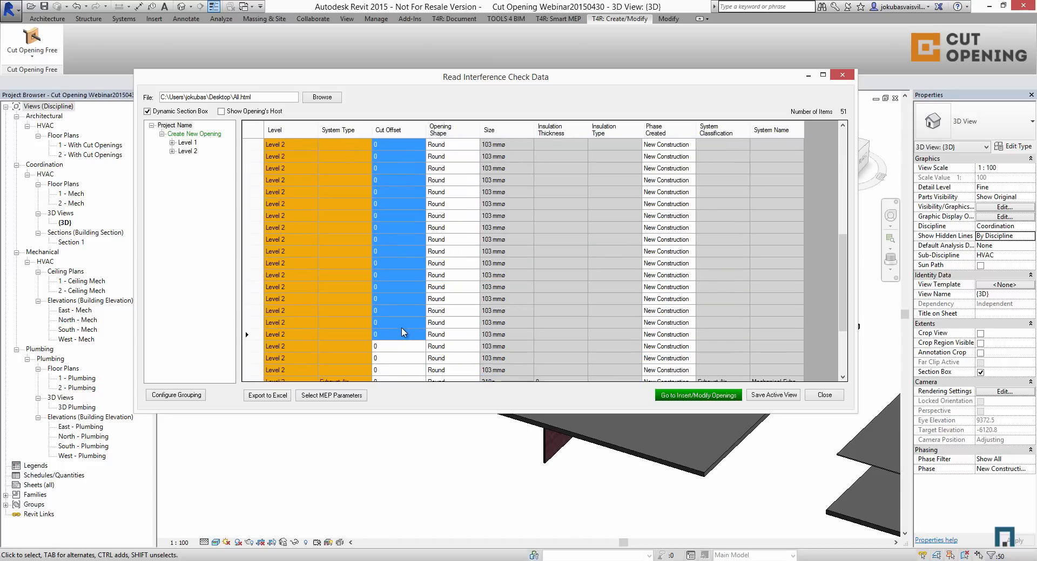
pyautogui.rightClick(401, 304)
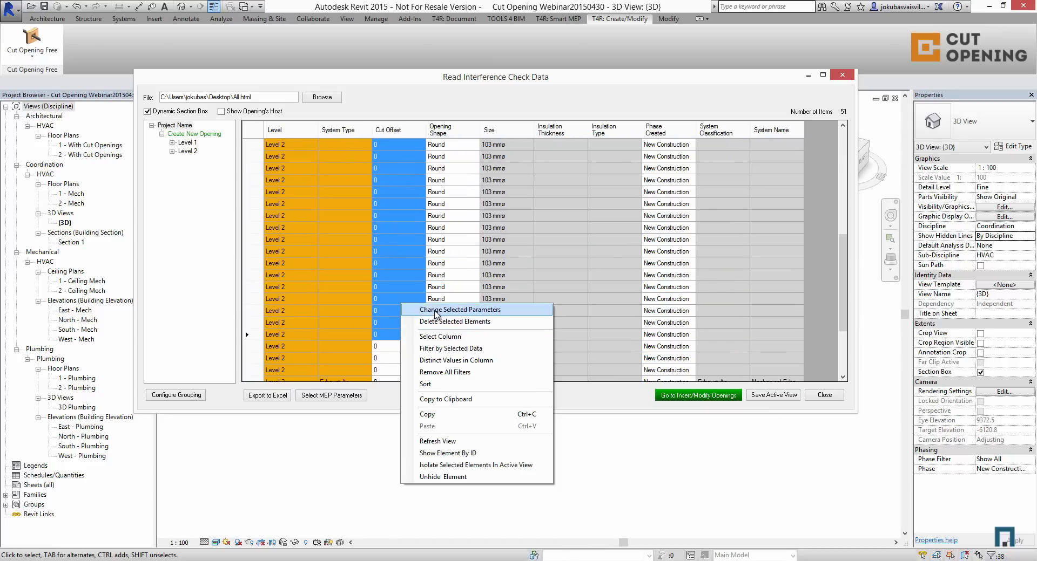
pyautogui.click(436, 311)
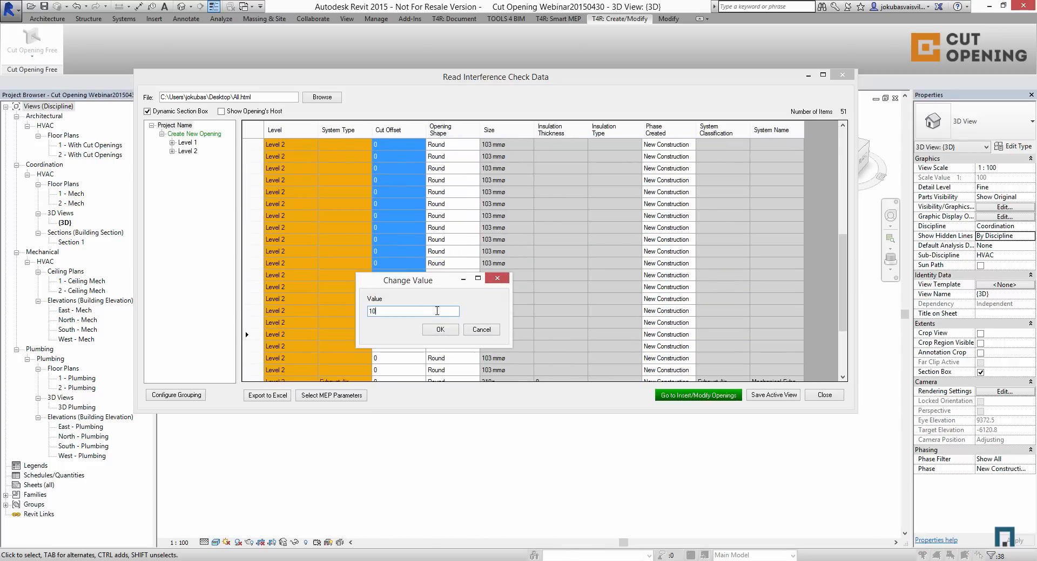
pyautogui.click(440, 329)
pyautogui.scroll(-1, 402, 268)
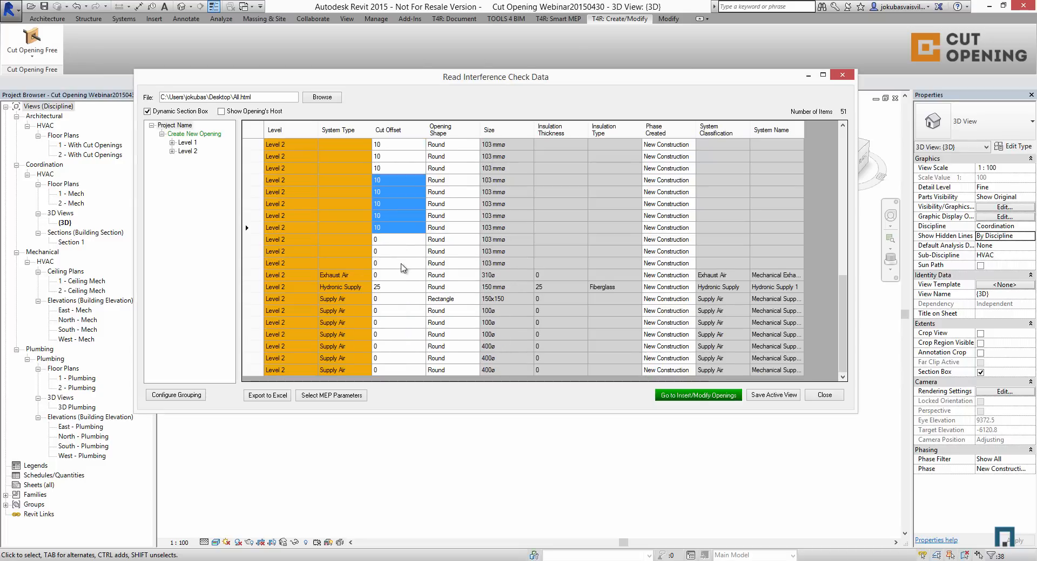
# Set the Cut Offset to 20 for the last two 103 mm openings and the 310 Exhaust Air opening, and preview the Hydronic Supply opening
pyautogui.rightClick(401, 268)
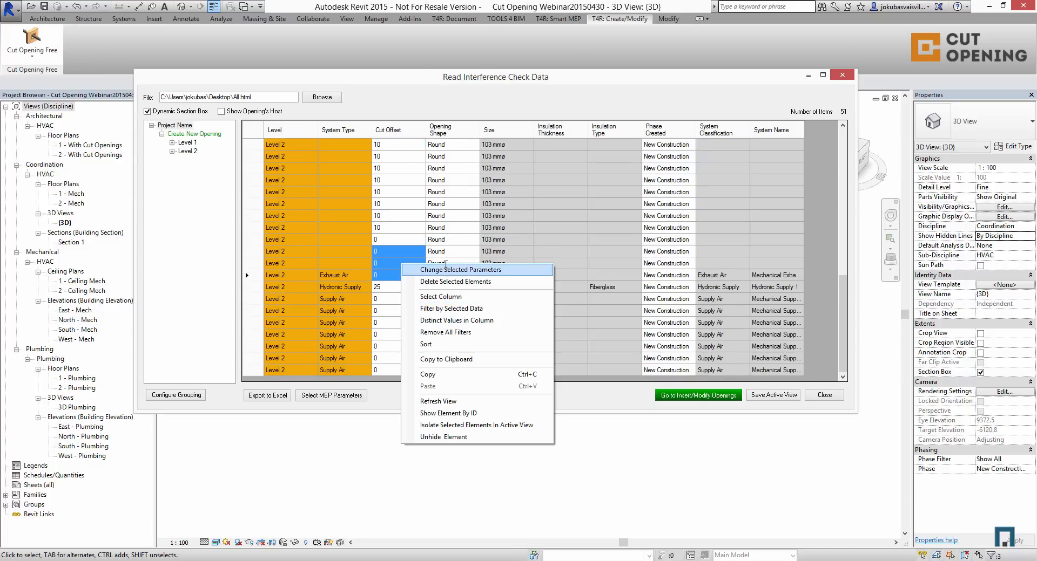
pyautogui.click(445, 270)
pyautogui.write('25')
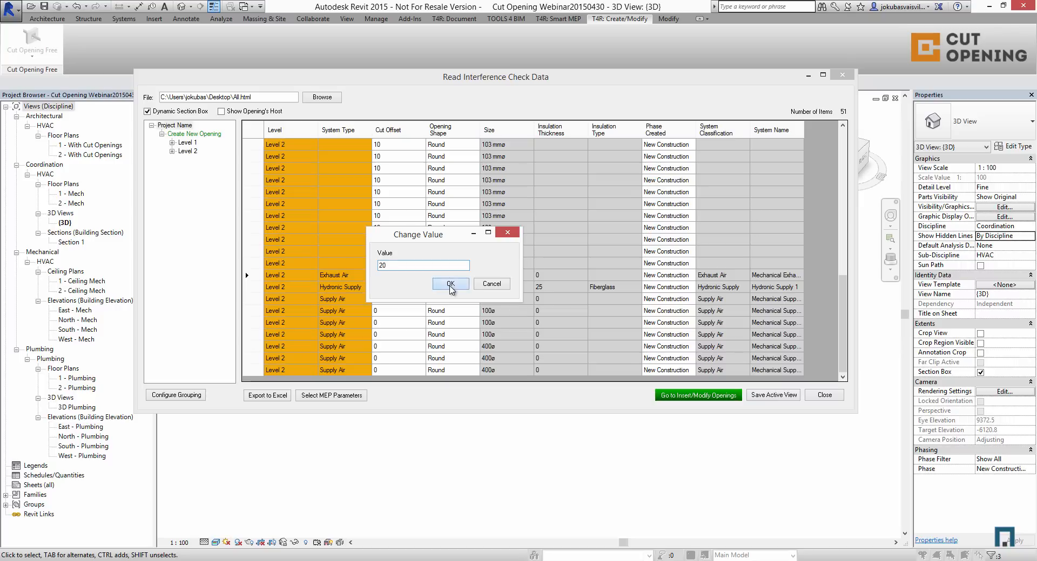
pyautogui.click(451, 284)
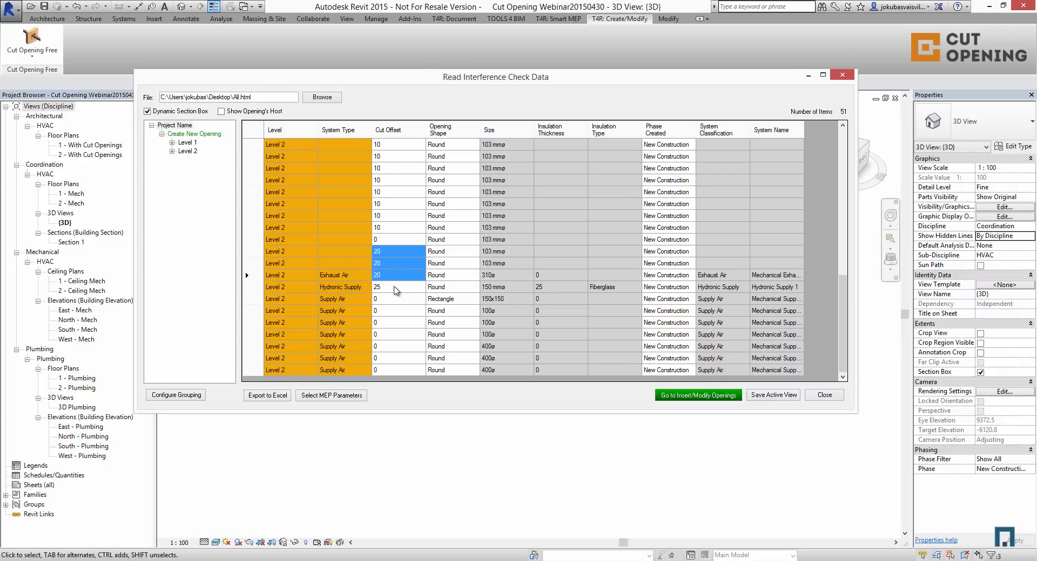
pyautogui.moveTo(387, 290); pyautogui.dragTo(603, 288)
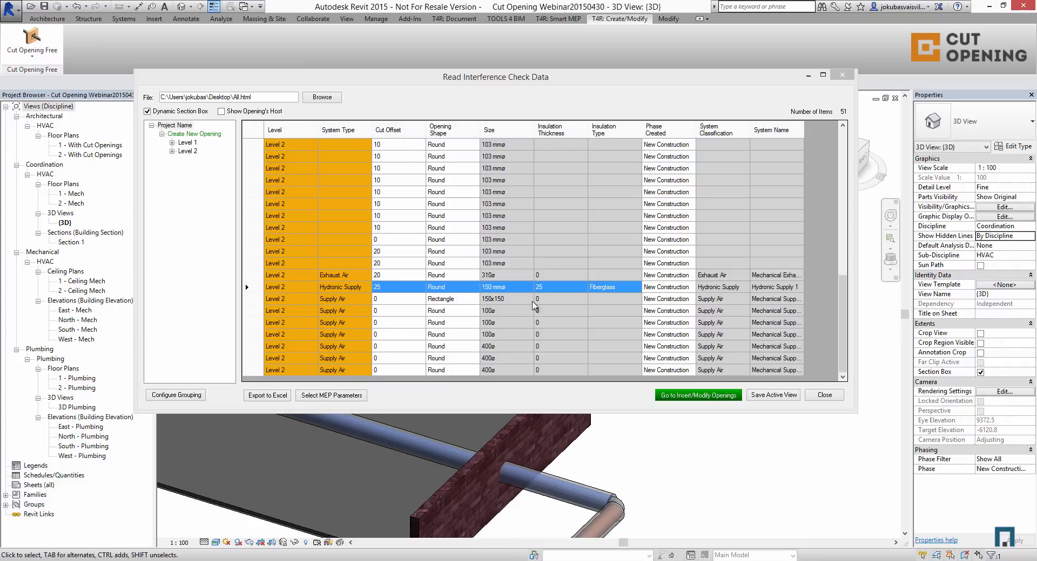
# Change the Opening Shape to Rectangle for the last ten 103 mm openings on Level 2
pyautogui.moveTo(458, 156); pyautogui.dragTo(456, 263)
pyautogui.rightClick(461, 220)
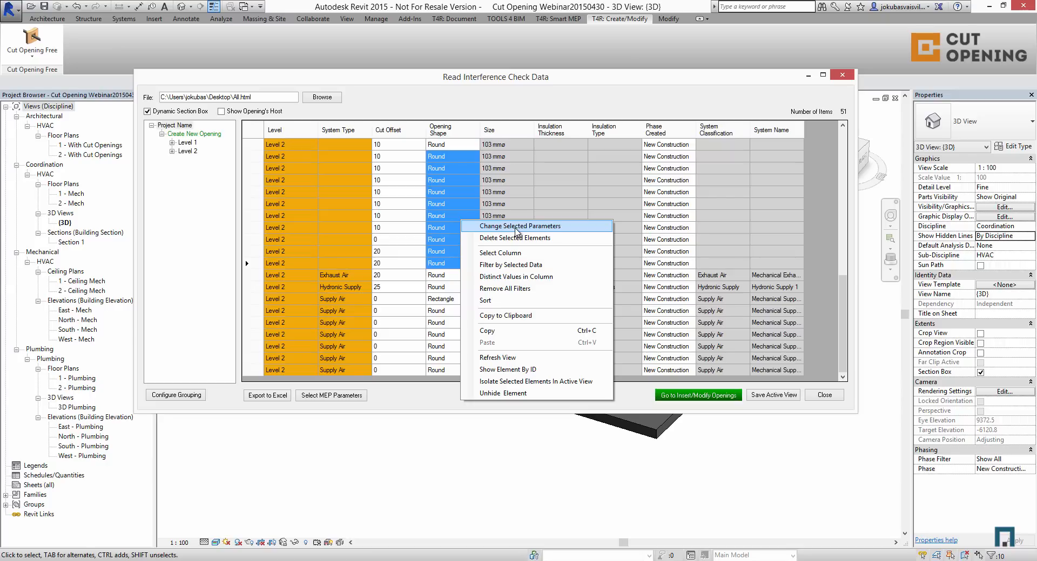
pyautogui.click(516, 226)
pyautogui.click(536, 229)
pyautogui.click(500, 253)
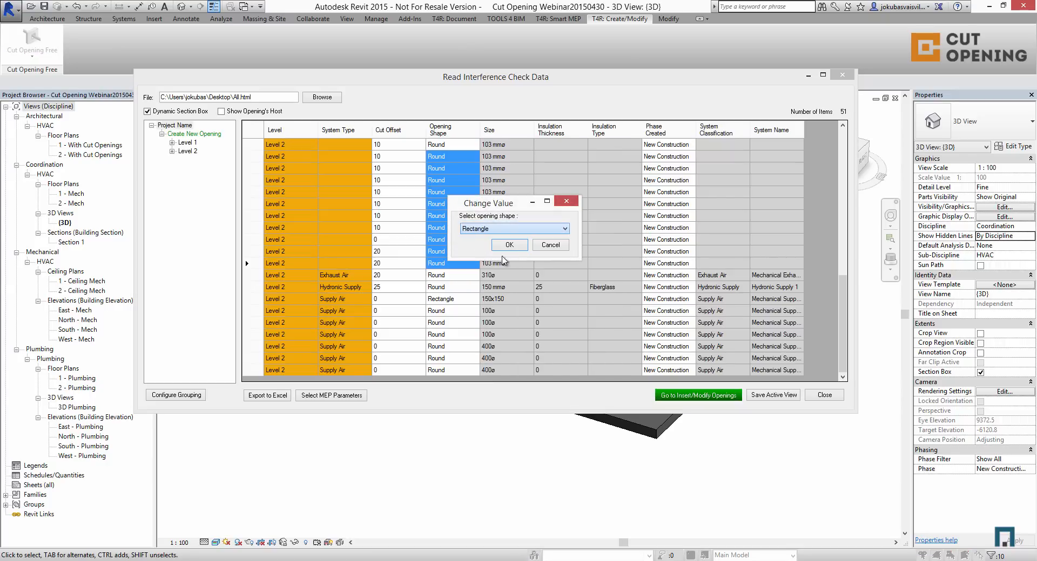
pyautogui.click(512, 241)
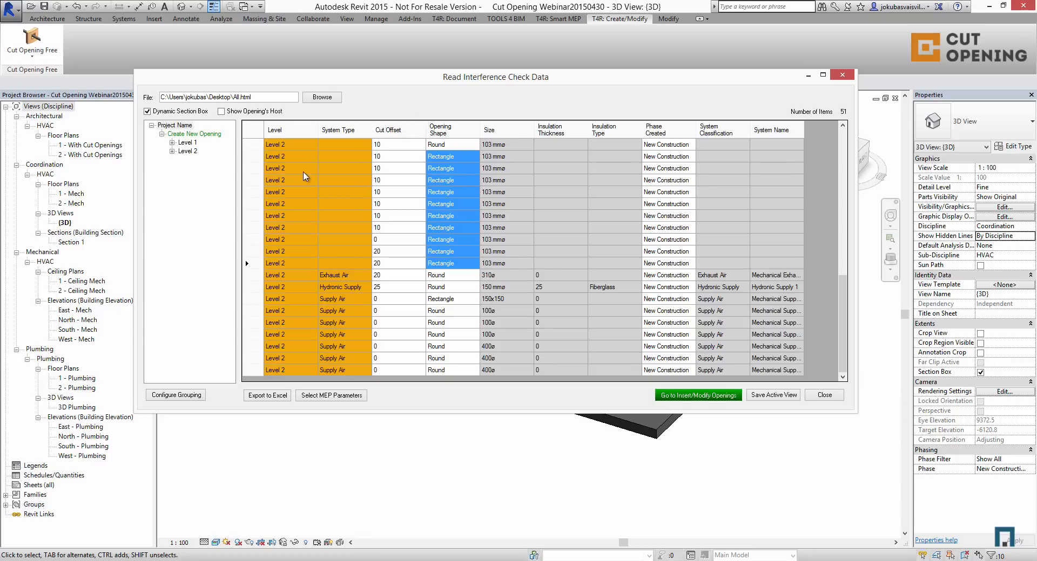
# Save the active view of the interference data to the Desktop as xml, replacing the existing file, and close the interference data window
pyautogui.scroll(7, 806, 246)
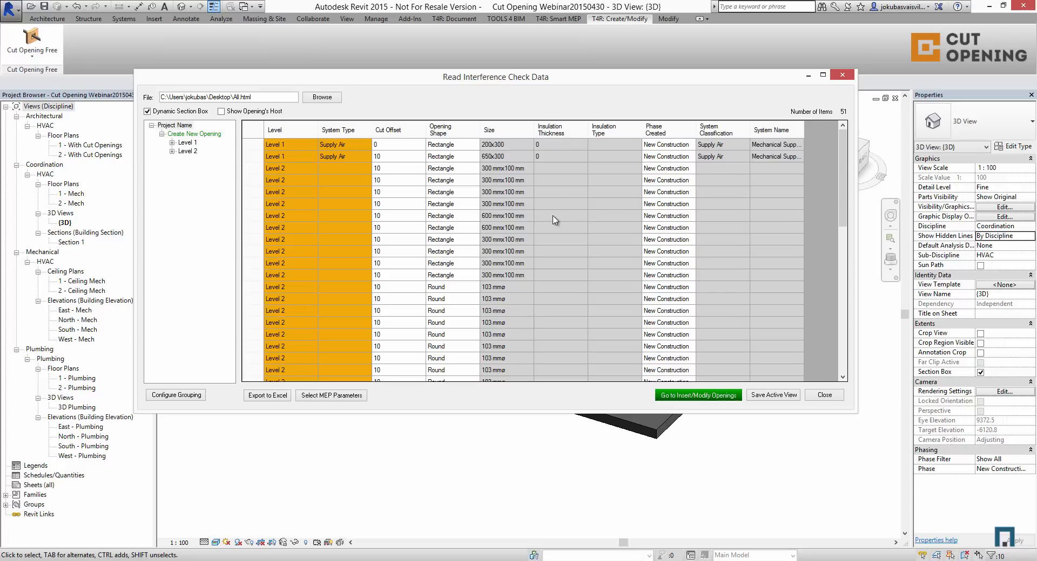
pyautogui.moveTo(483, 79); pyautogui.dragTo(471, 156)
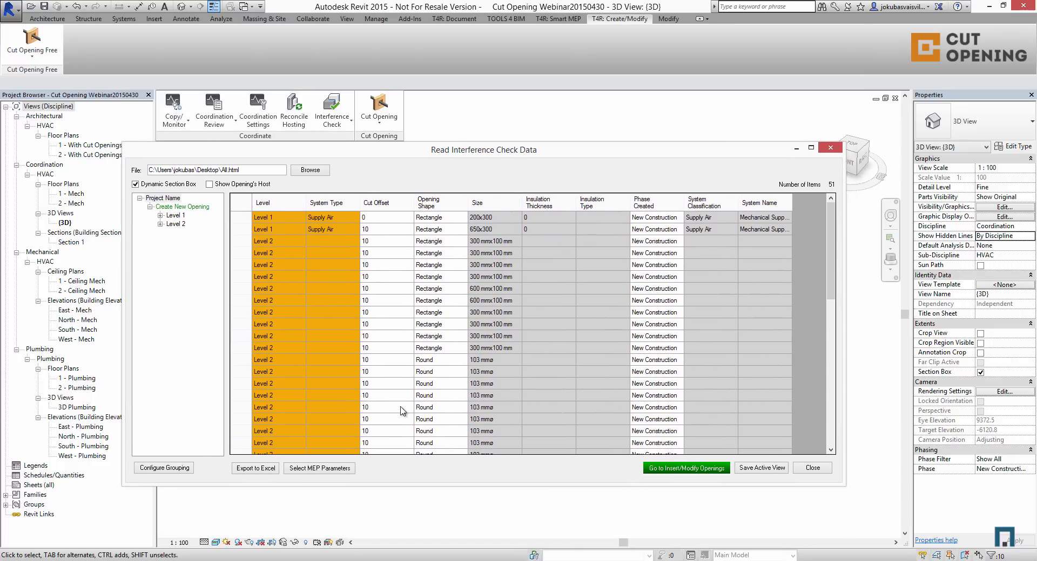
pyautogui.moveTo(622, 142); pyautogui.dragTo(626, 90)
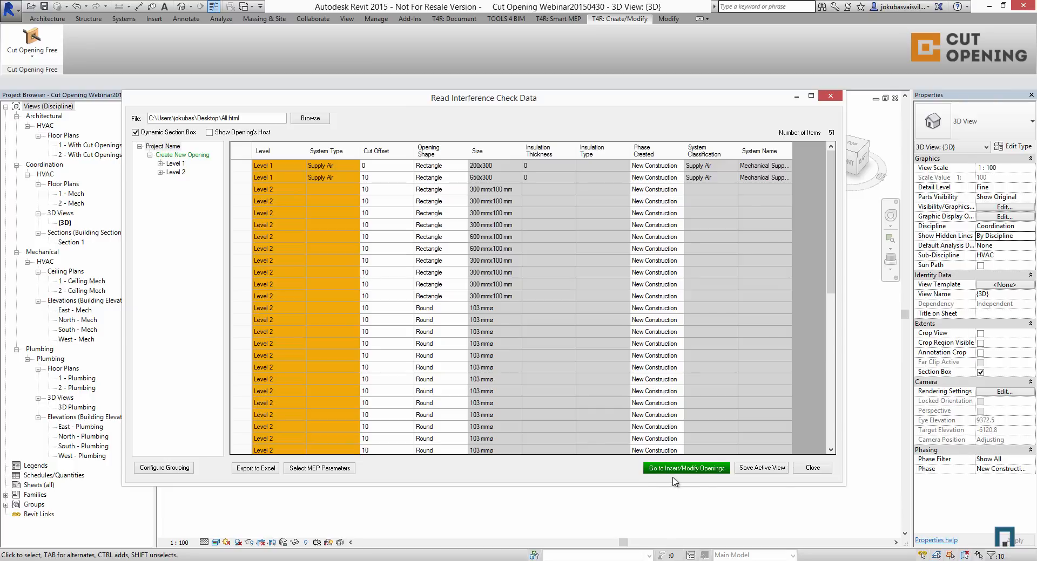
pyautogui.click(753, 468)
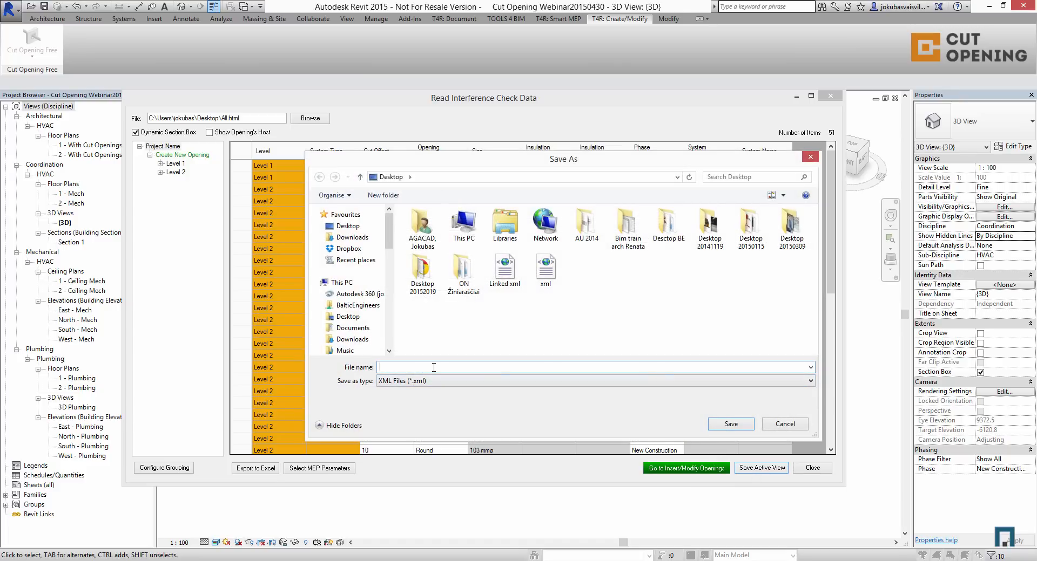
pyautogui.write('X')
pyautogui.click(732, 425)
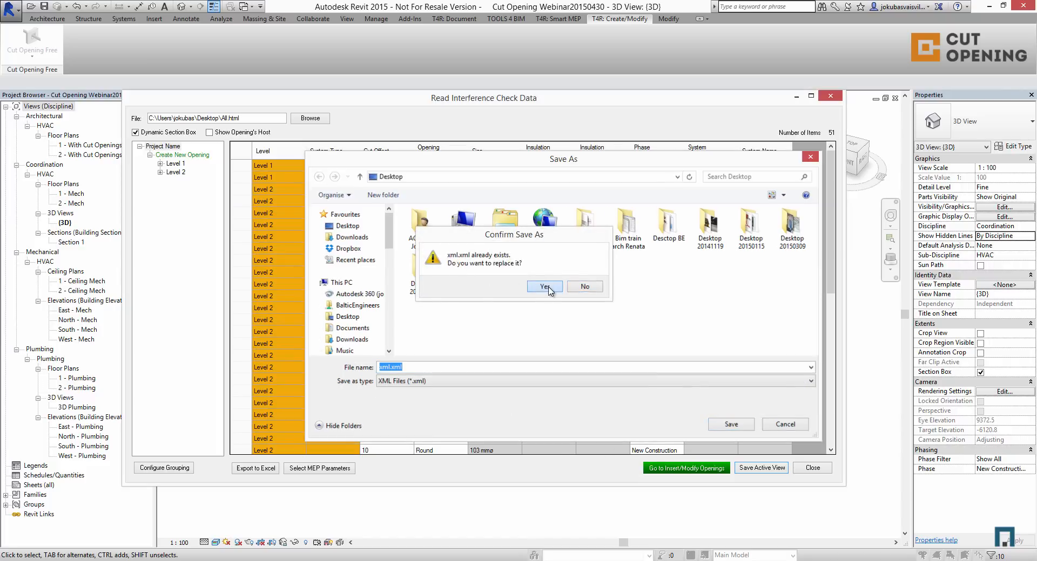
pyautogui.click(545, 351)
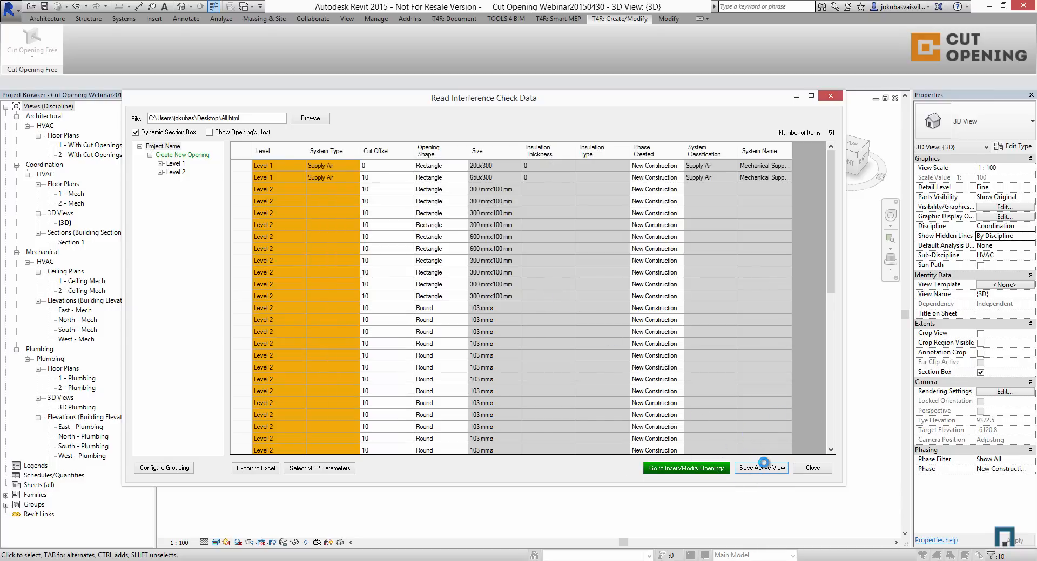
pyautogui.click(765, 463)
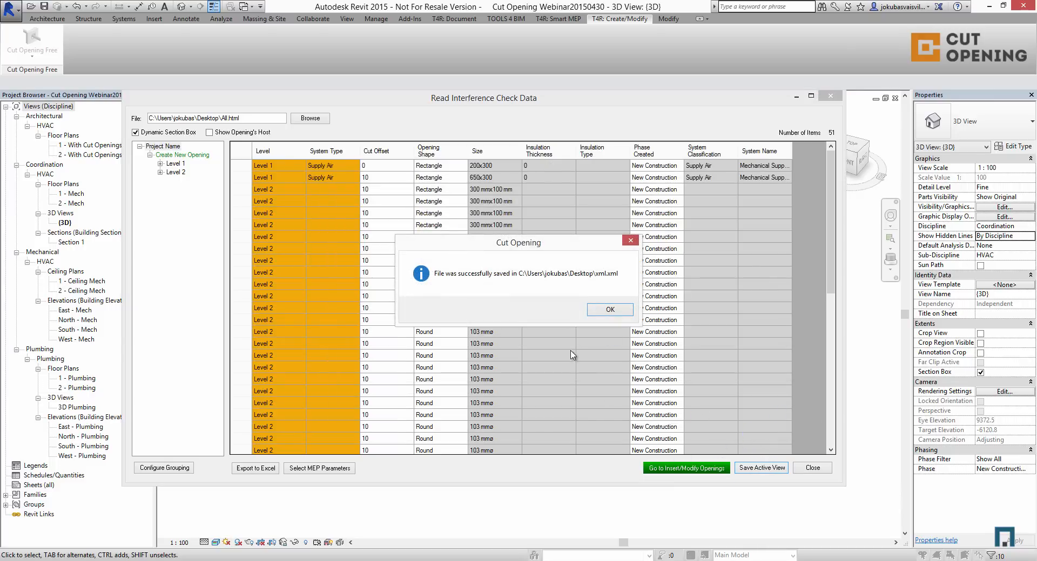
pyautogui.click(610, 309)
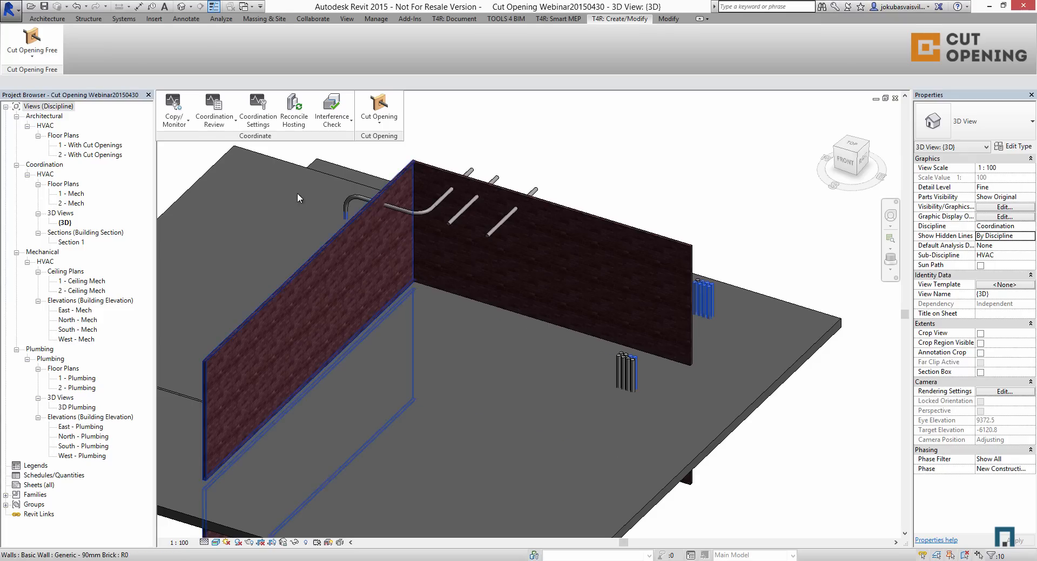
# Place the Cut Opening Free tools beside the Cut Opening tools and compare the commands offered by both versions
pyautogui.moveTo(20, 73); pyautogui.dragTo(422, 136)
pyautogui.scroll(-8, 487, 342)
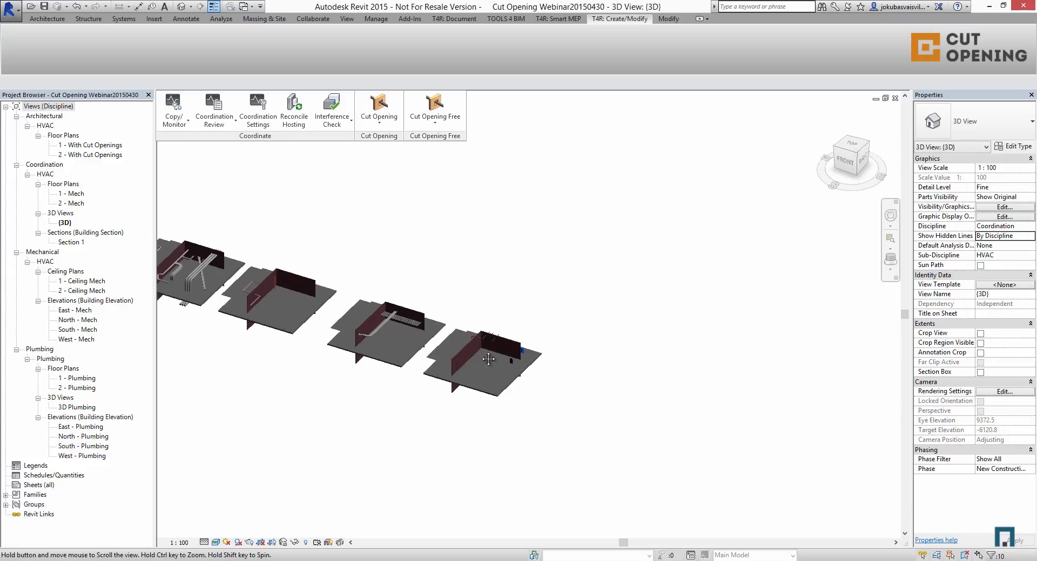
pyautogui.click(426, 130)
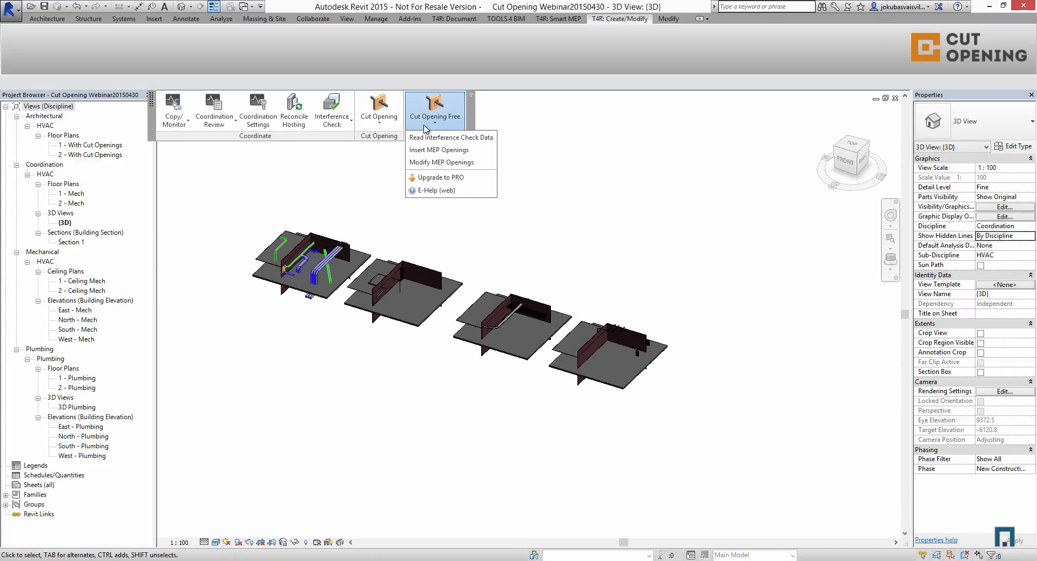
pyautogui.click(385, 126)
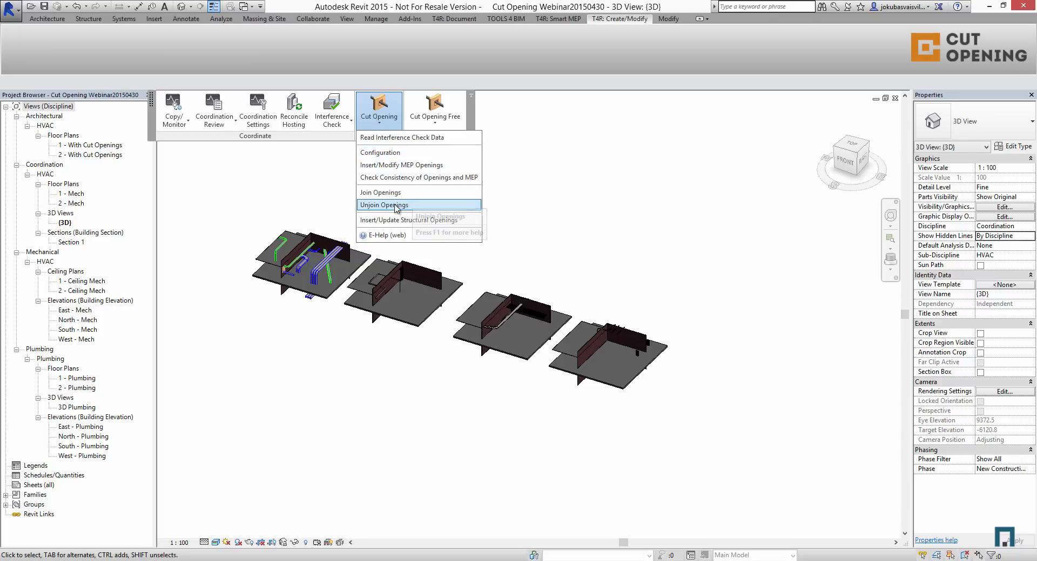
pyautogui.click(441, 119)
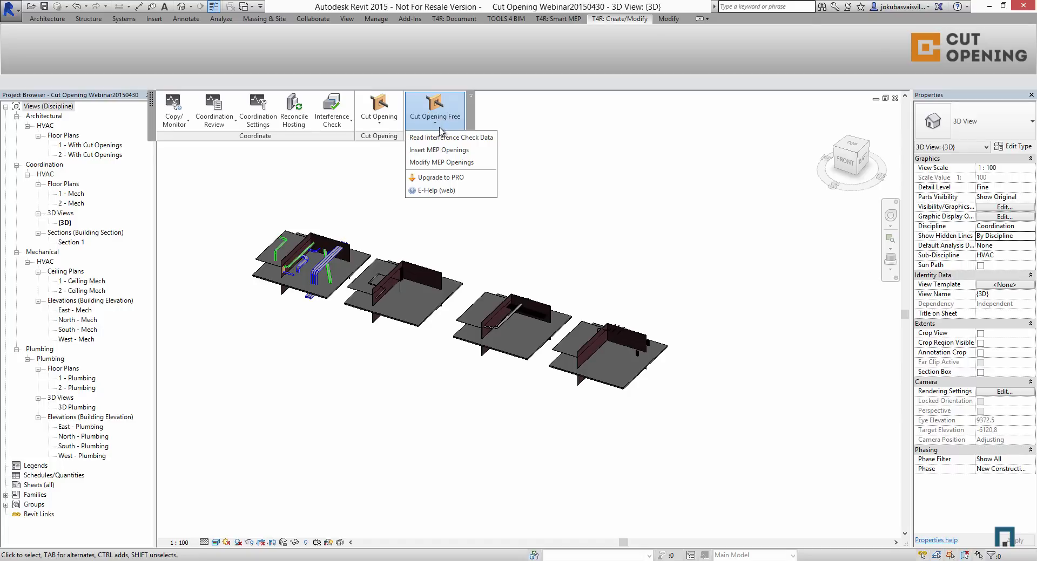
# Start Insert MEP Openings from Cut Opening Free and choose to delete all previous cut openings
pyautogui.click(453, 152)
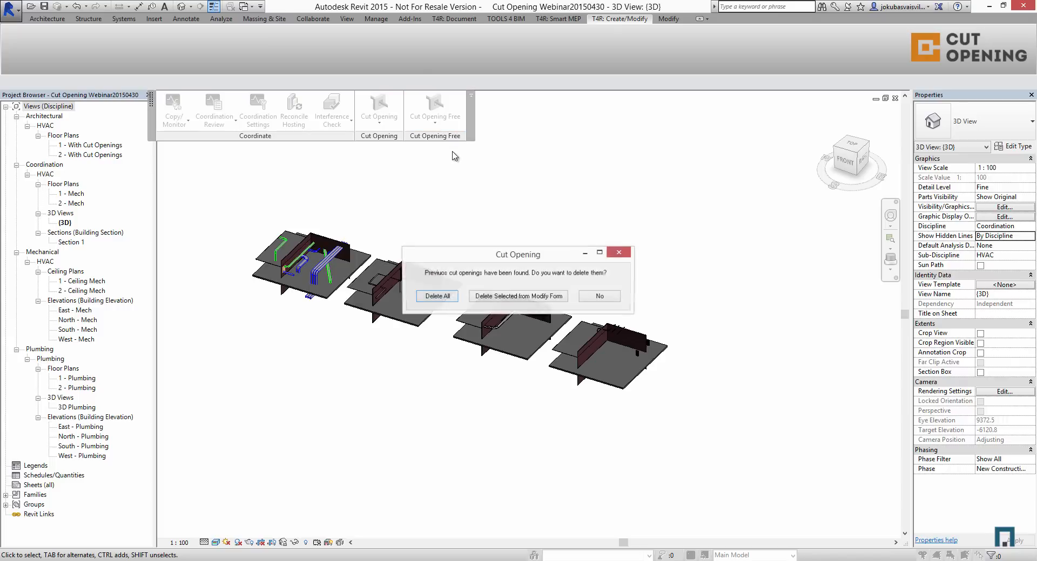
pyautogui.click(437, 297)
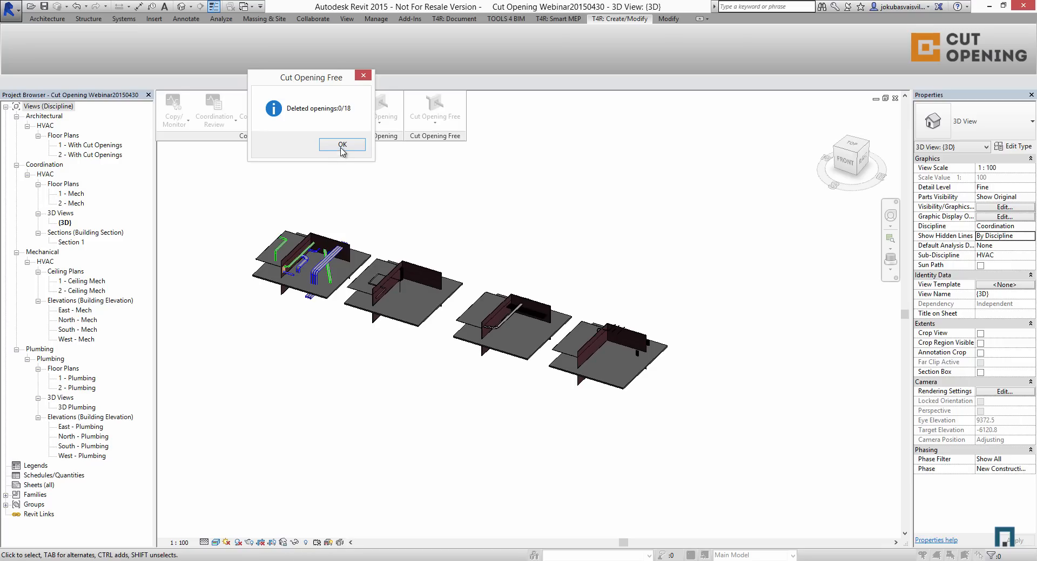
pyautogui.click(341, 148)
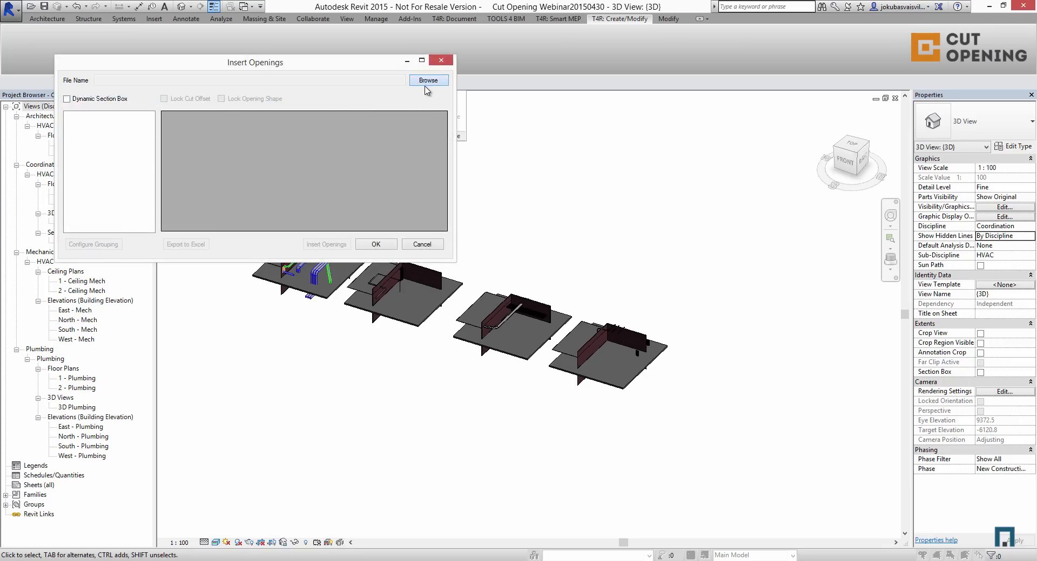
# Load the xml file from the Desktop into Insert Openings and review the opening shapes in the maximized window
pyautogui.click(426, 84)
pyautogui.click(322, 145)
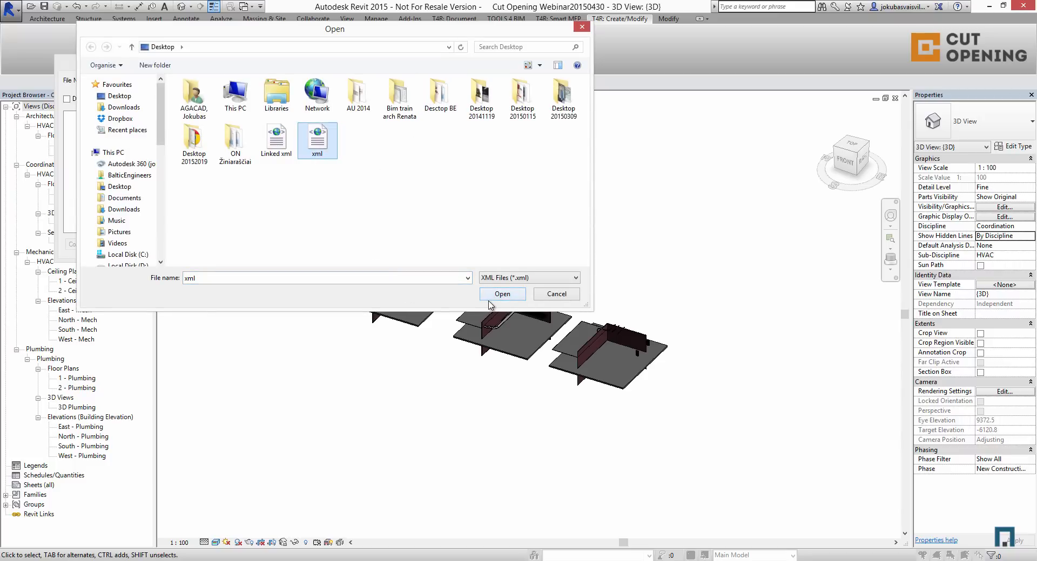
pyautogui.click(492, 297)
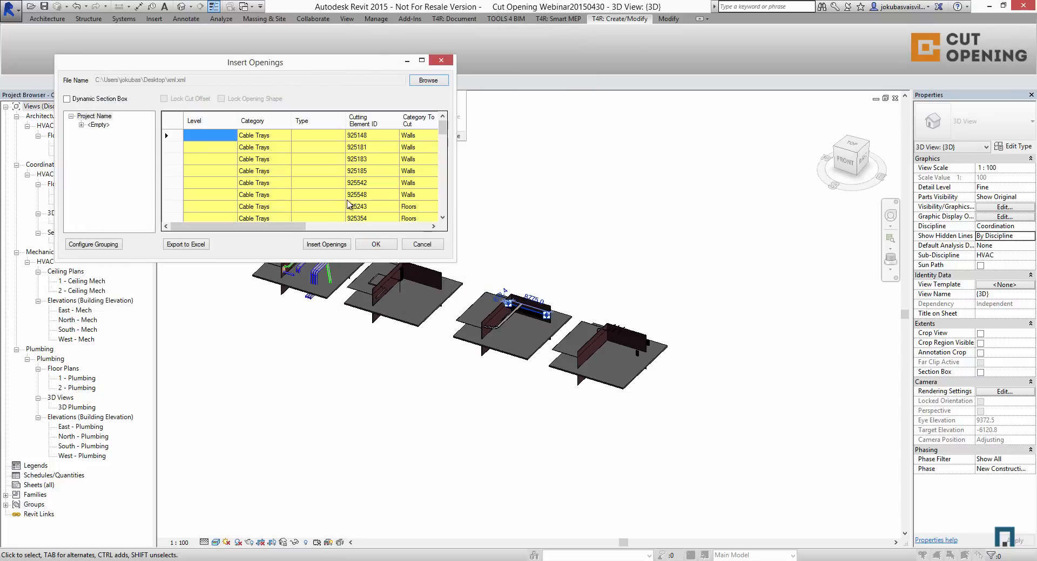
pyautogui.click(422, 58)
pyautogui.moveTo(595, 102); pyautogui.dragTo(600, 267)
pyautogui.moveTo(528, 105); pyautogui.dragTo(529, 232)
pyautogui.scroll(-5, 514, 307)
pyautogui.scroll(5, 517, 363)
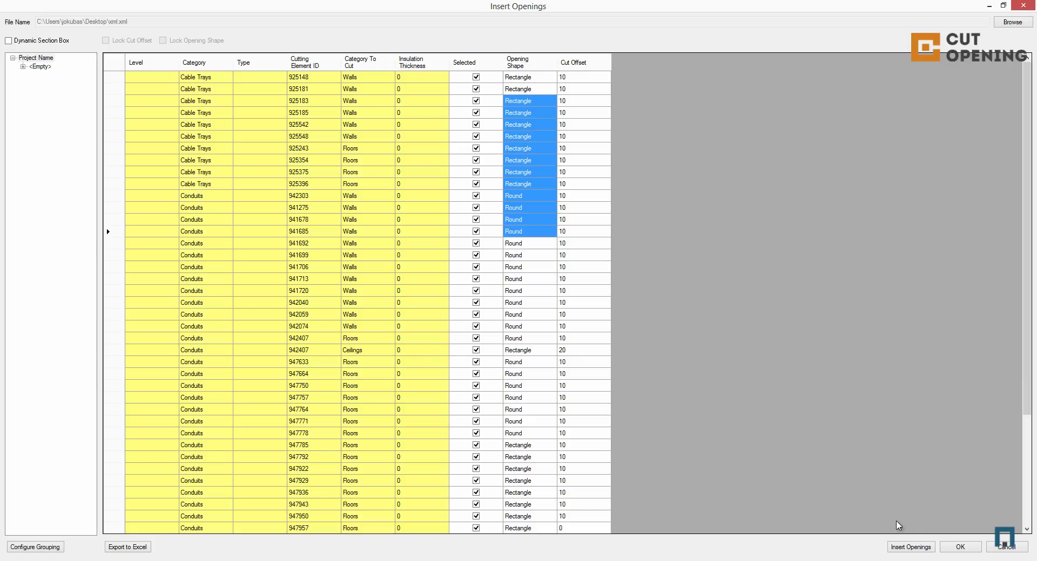
# Insert all the selected openings from the list and accept the Insert Openings dialog
pyautogui.click(910, 548)
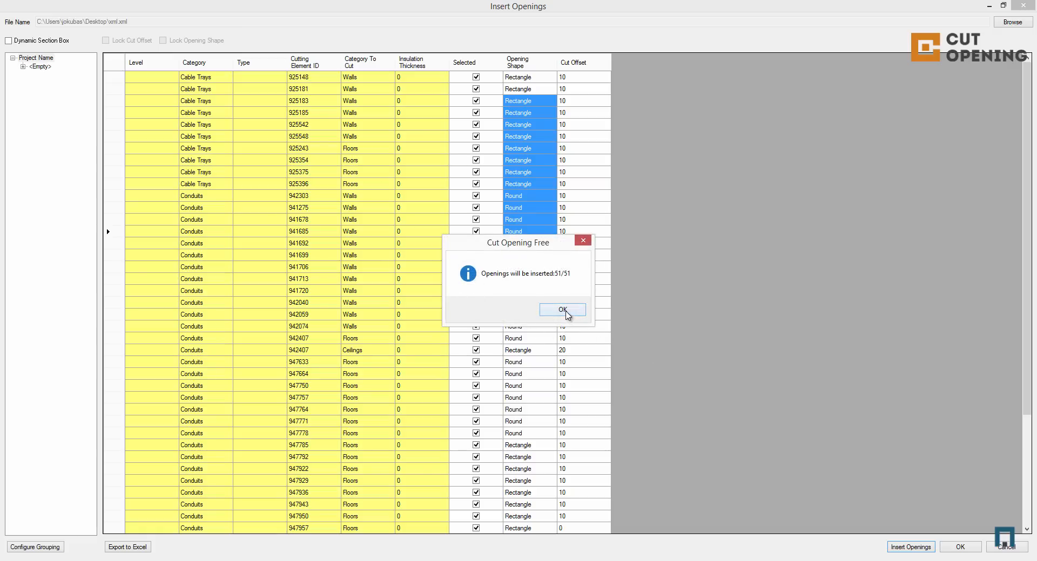
pyautogui.click(564, 311)
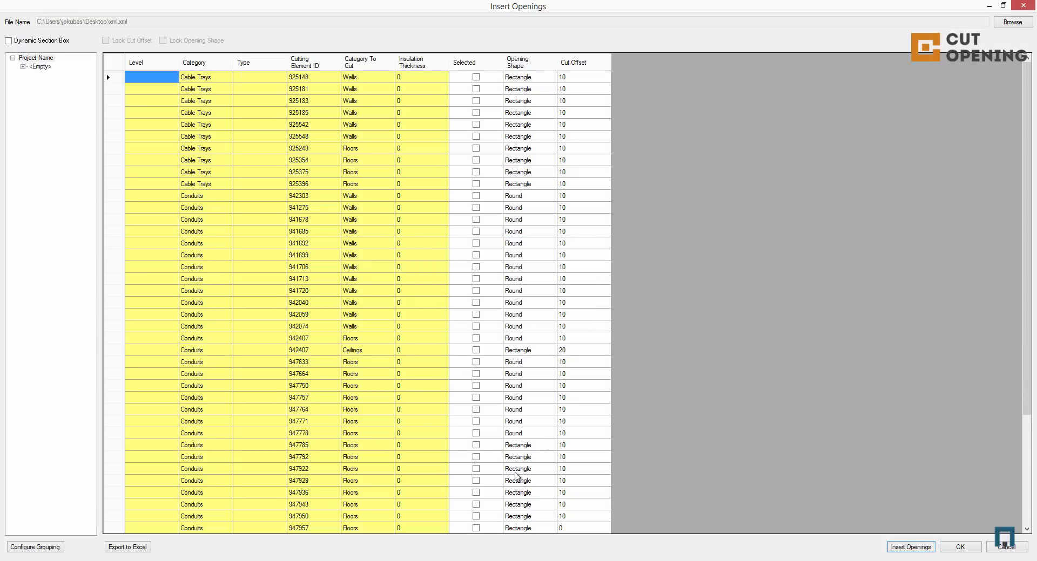
pyautogui.click(966, 547)
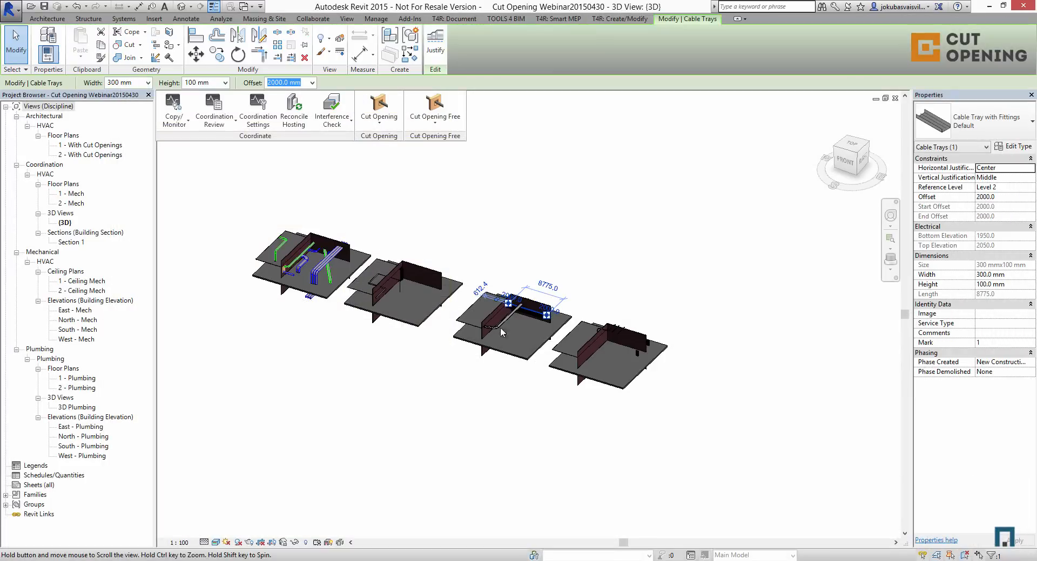
# Examine the inserted round opening at the middle conduit and the opening where the cable tray passes through the brick wall
pyautogui.scroll(8, 562, 346)
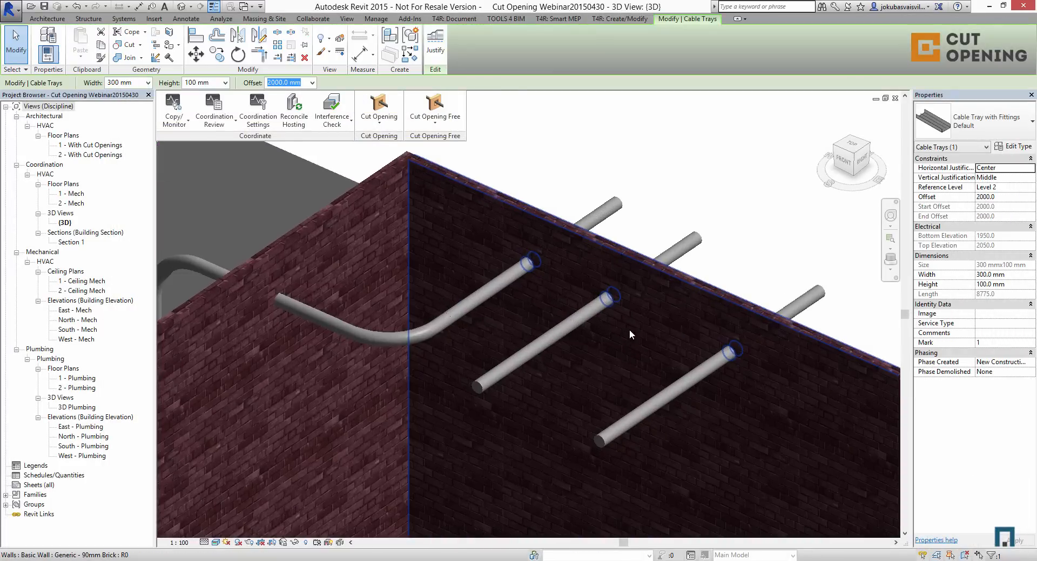
pyautogui.click(611, 297)
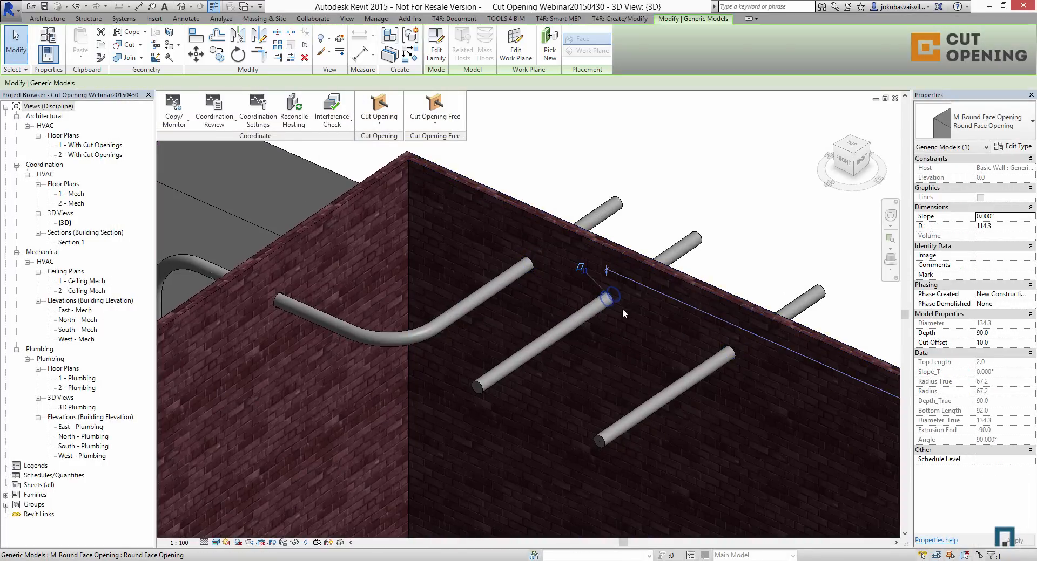
pyautogui.scroll(-5, 554, 311)
pyautogui.moveTo(558, 348); pyautogui.dragTo(769, 504, button='middle')
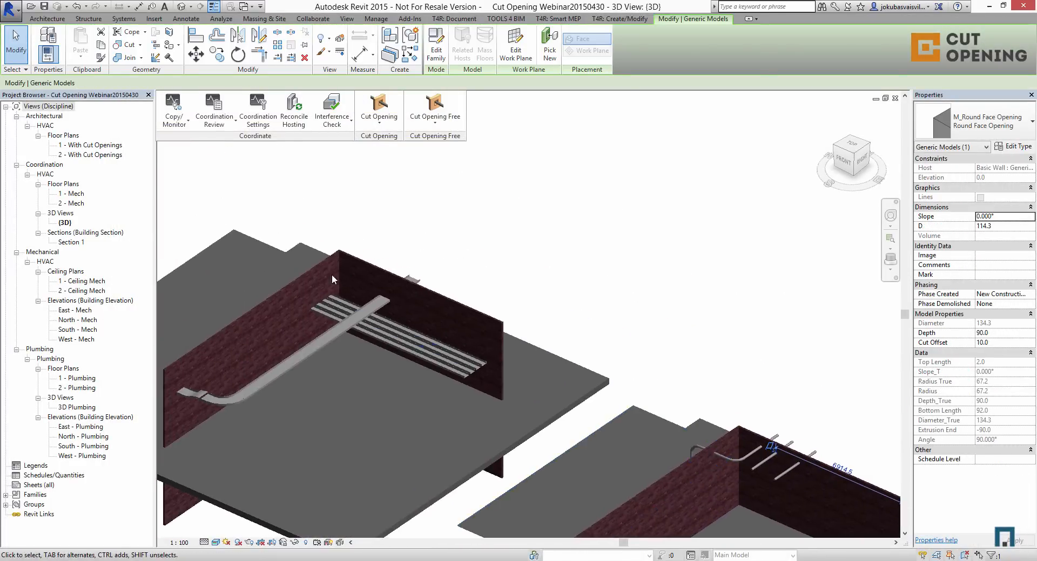
pyautogui.scroll(5, 377, 291)
pyautogui.click(425, 348)
pyautogui.scroll(-4, 410, 367)
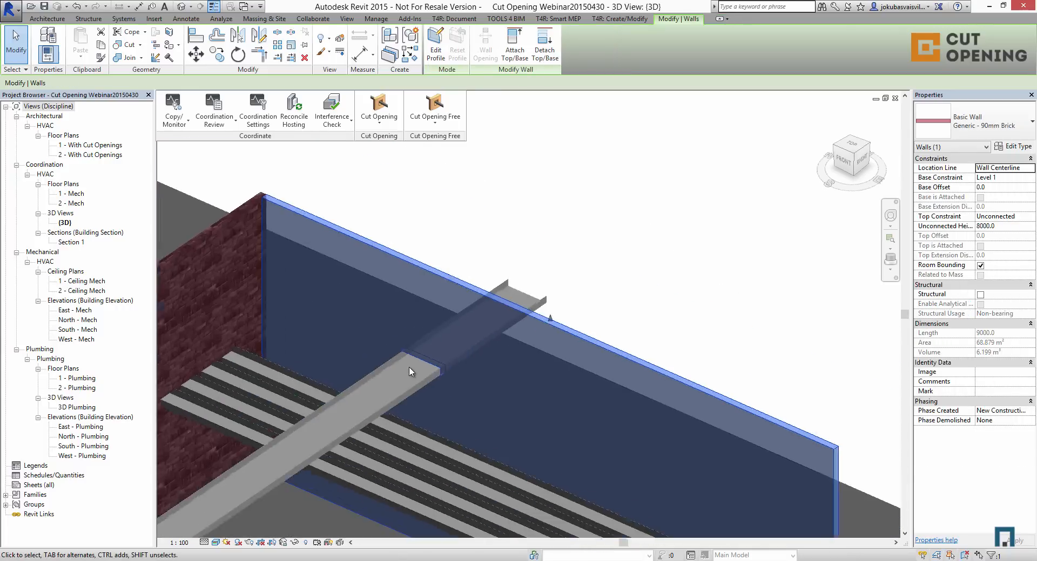
# Select the round opening where the bent pipe passes through the brick wall and set its Cut Offset to 50
pyautogui.moveTo(332, 385); pyautogui.dragTo(606, 465, button='middle')
pyautogui.moveTo(377, 386); pyautogui.dragTo(602, 443, button='middle')
pyautogui.scroll(6, 219, 410)
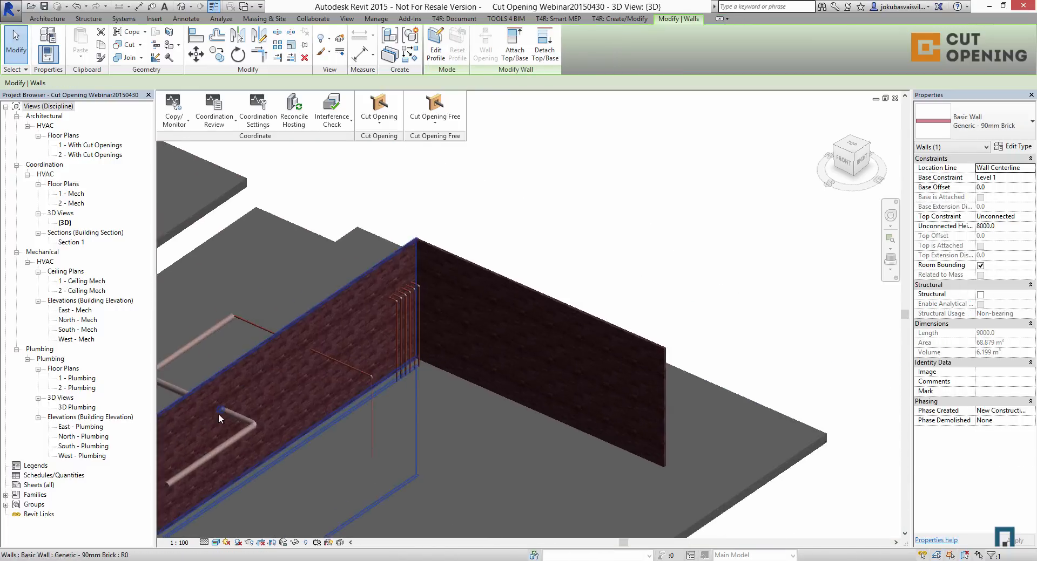
pyautogui.scroll(-3, 215, 436)
pyautogui.scroll(3, 358, 393)
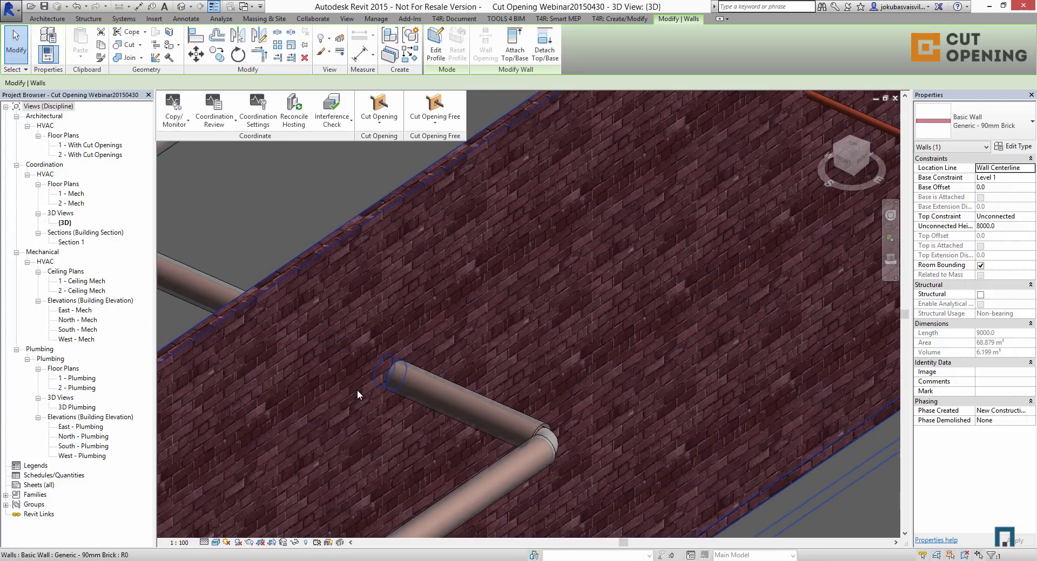
pyautogui.click(385, 374)
pyautogui.press('Escape')
pyautogui.click(391, 381)
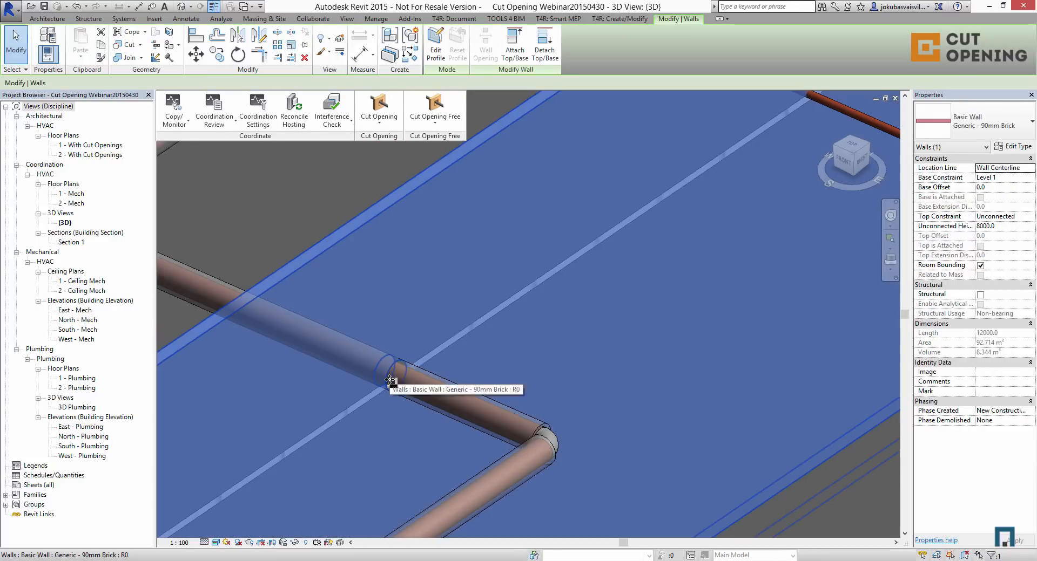
pyautogui.press('Escape')
pyautogui.click(392, 392)
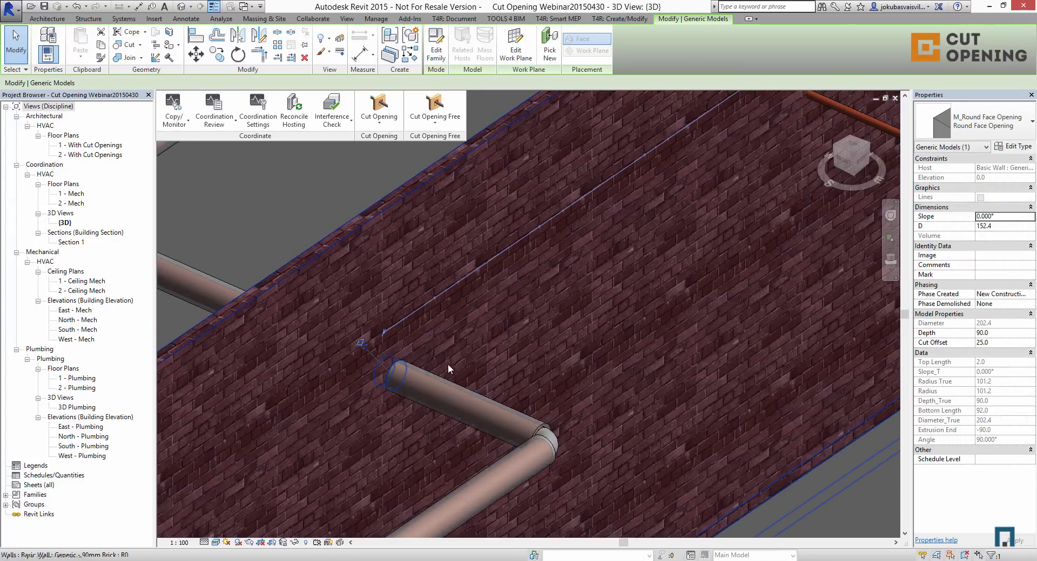
pyautogui.click(1003, 342)
pyautogui.write('50')
pyautogui.press('Return')
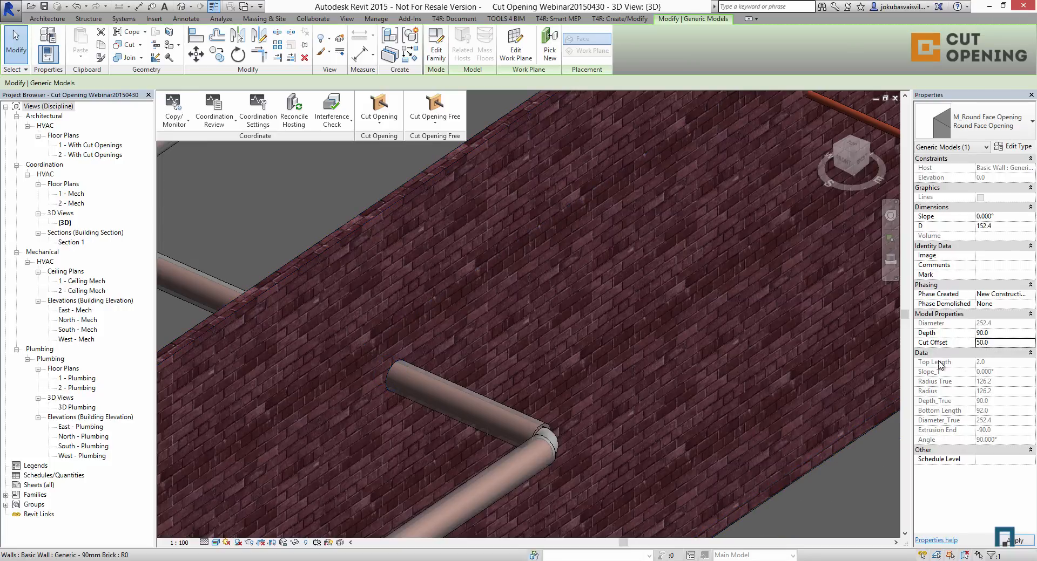
# Set the Cut Offset of the round pipe opening to 150
pyautogui.keyDown('shift'); pyautogui.moveTo(587, 414); pyautogui.dragTo(556, 378, button='middle'); pyautogui.keyUp('shift')
pyautogui.moveTo(976, 344); pyautogui.dragTo(993, 347)
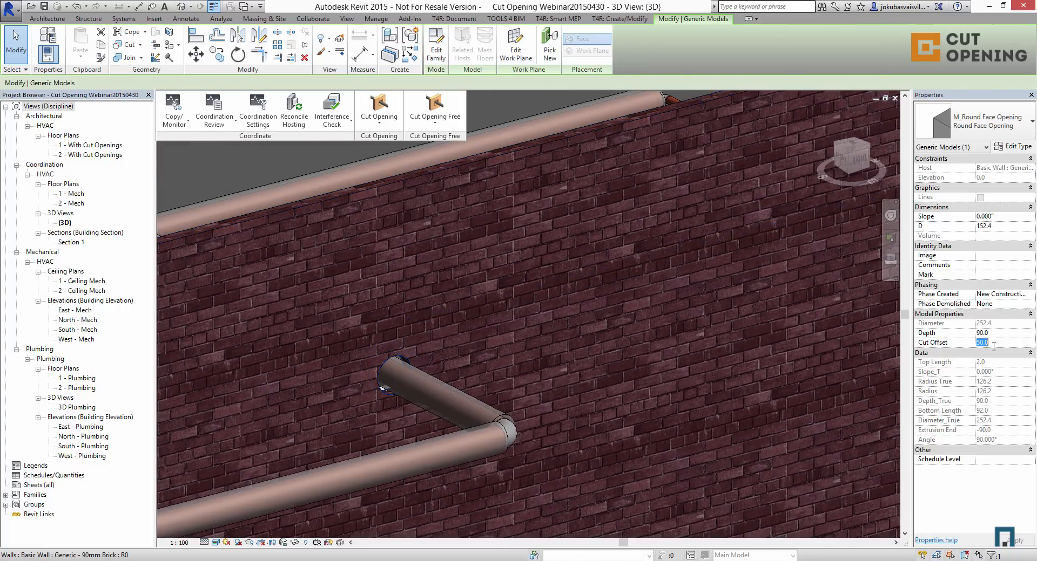
pyautogui.press('BackSpace')
pyautogui.press('BackSpace')
pyautogui.press('Return')
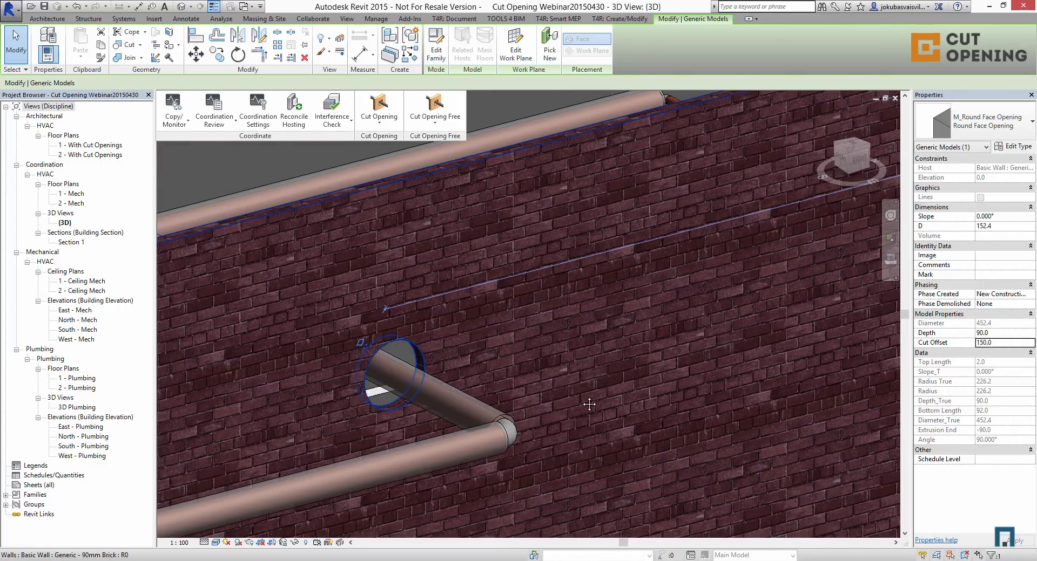
# Open the 2 - Mech floor plan of the Coordination discipline
pyautogui.scroll(-5, 581, 396)
pyautogui.keyDown('shift'); pyautogui.moveTo(584, 395); pyautogui.dragTo(756, 411, button='middle'); pyautogui.keyUp('shift')
pyautogui.scroll(-4, 518, 381)
pyautogui.keyDown('shift'); pyautogui.moveTo(518, 381); pyautogui.dragTo(511, 402, button='middle'); pyautogui.keyUp('shift')
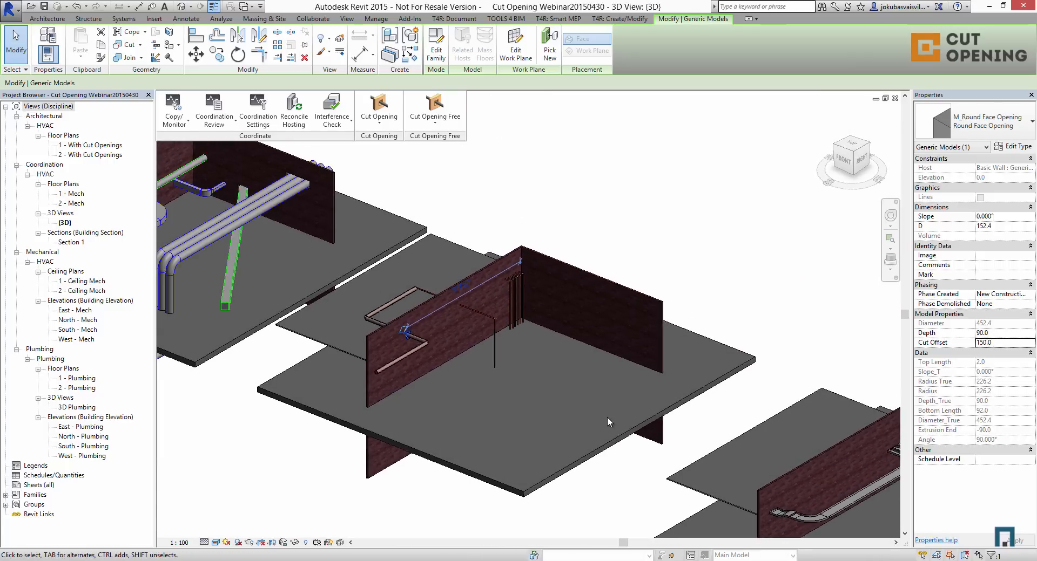
pyautogui.scroll(-3, 607, 422)
pyautogui.moveTo(606, 422); pyautogui.dragTo(572, 357, button='middle')
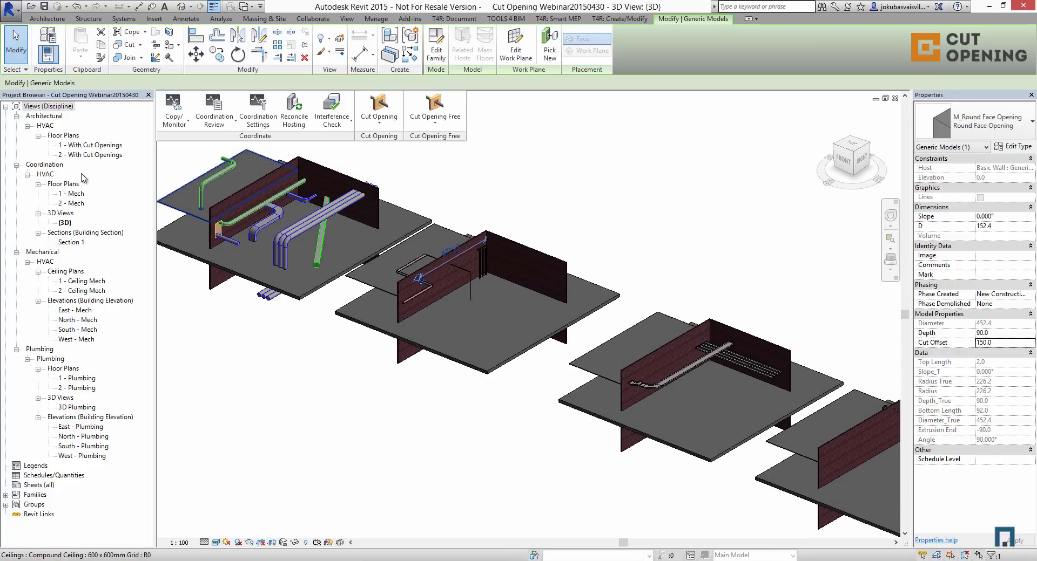
pyautogui.doubleClick(76, 204)
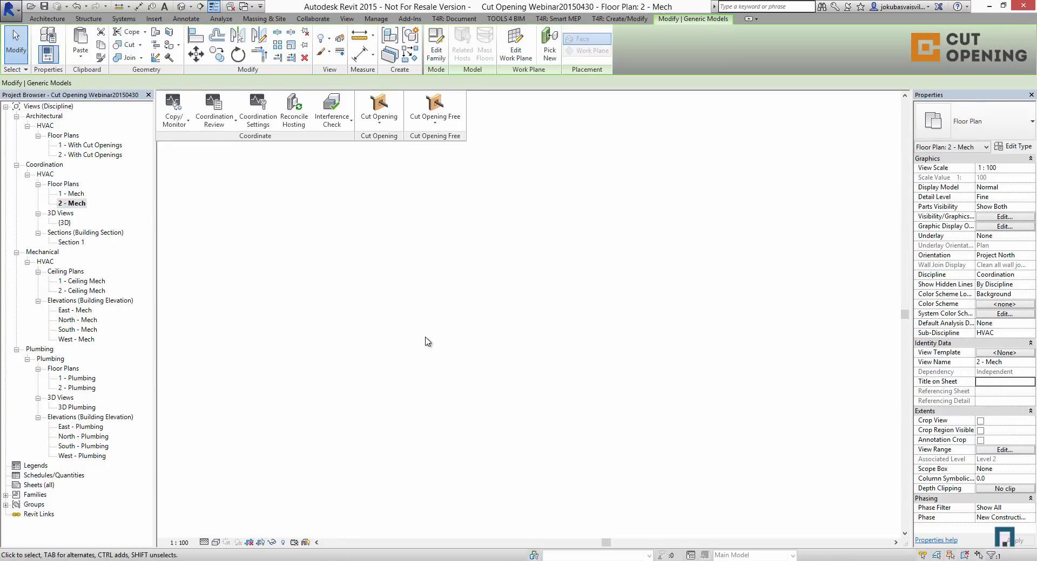
# Examine the opening symbols in the brick walls where the ducts and pipes cross them
pyautogui.scroll(6, 532, 324)
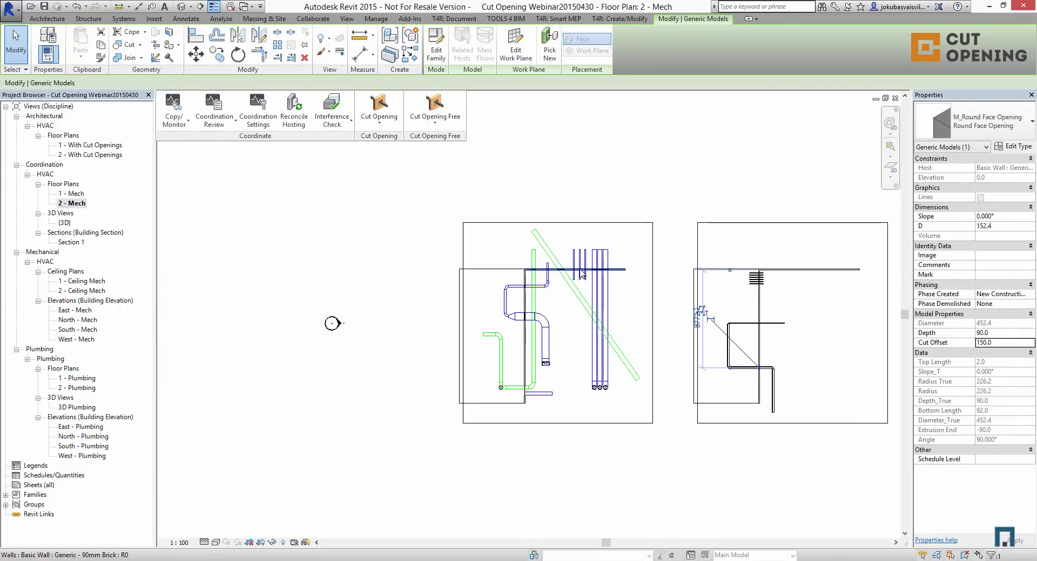
pyautogui.scroll(-3, 582, 261)
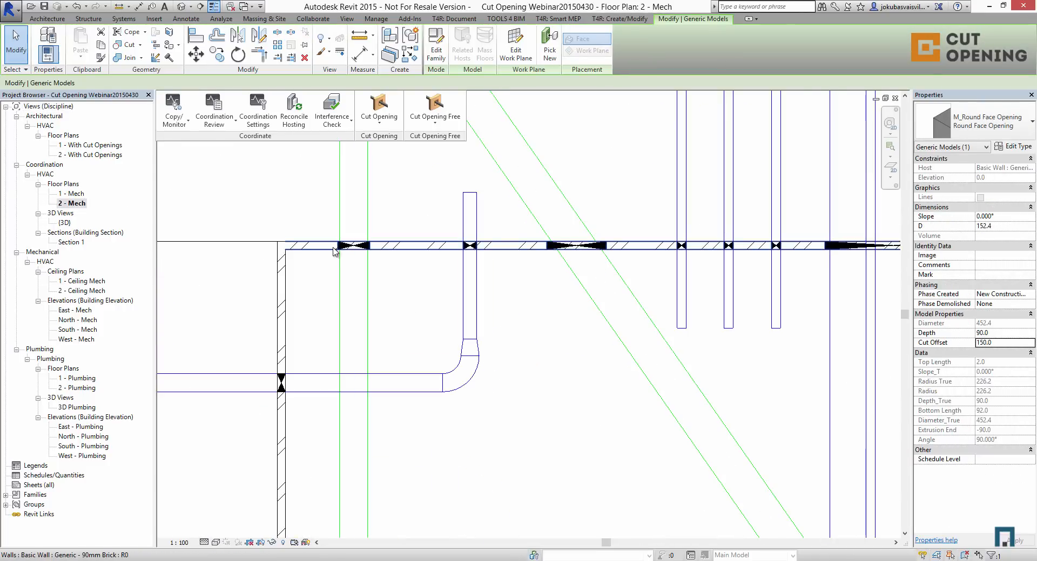
pyautogui.scroll(5, 315, 331)
pyautogui.scroll(-4, 392, 400)
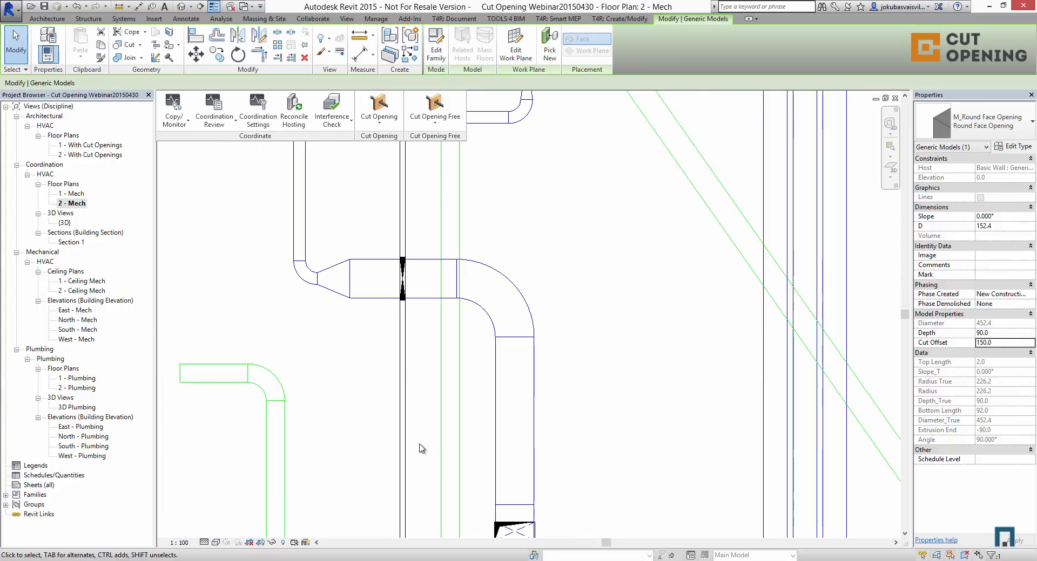
pyautogui.scroll(1, 406, 379)
pyautogui.scroll(-4, 407, 379)
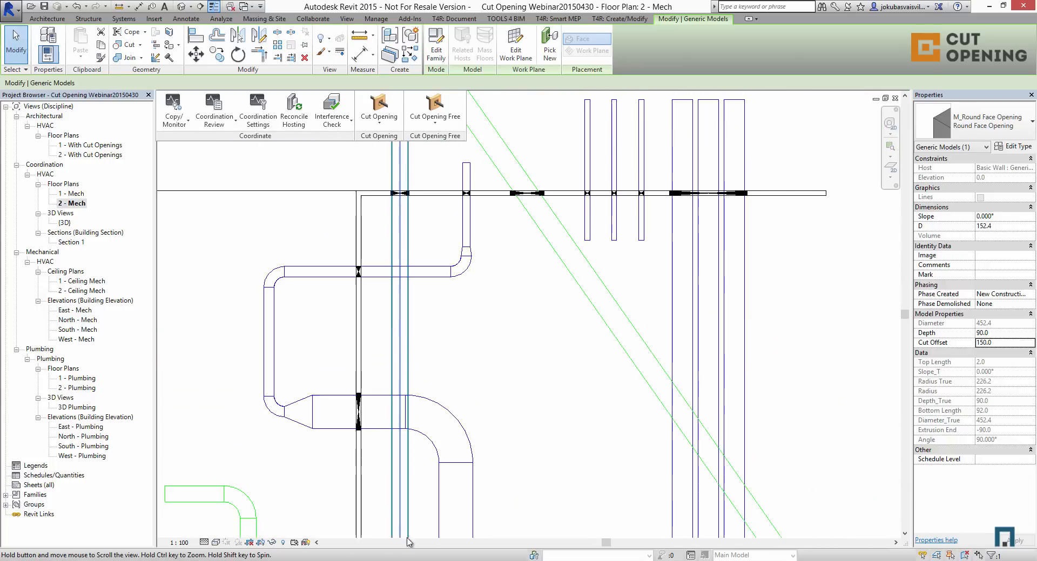
pyautogui.scroll(3, 406, 298)
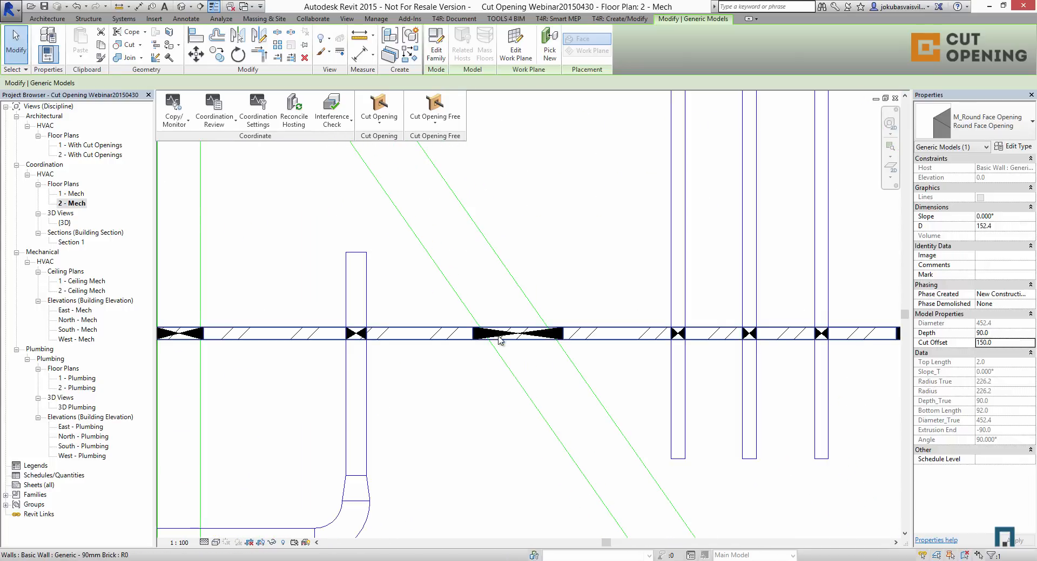
# Inspect the Ref. Level symbol in the family of the rectangular opening at the diagonal duct, and close the family
pyautogui.click(534, 349)
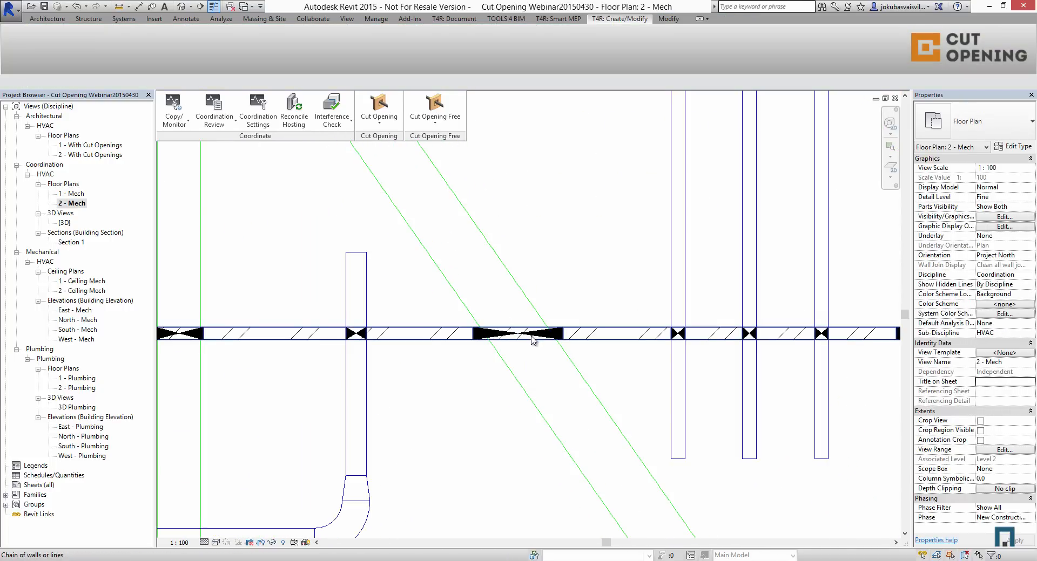
pyautogui.click(533, 338)
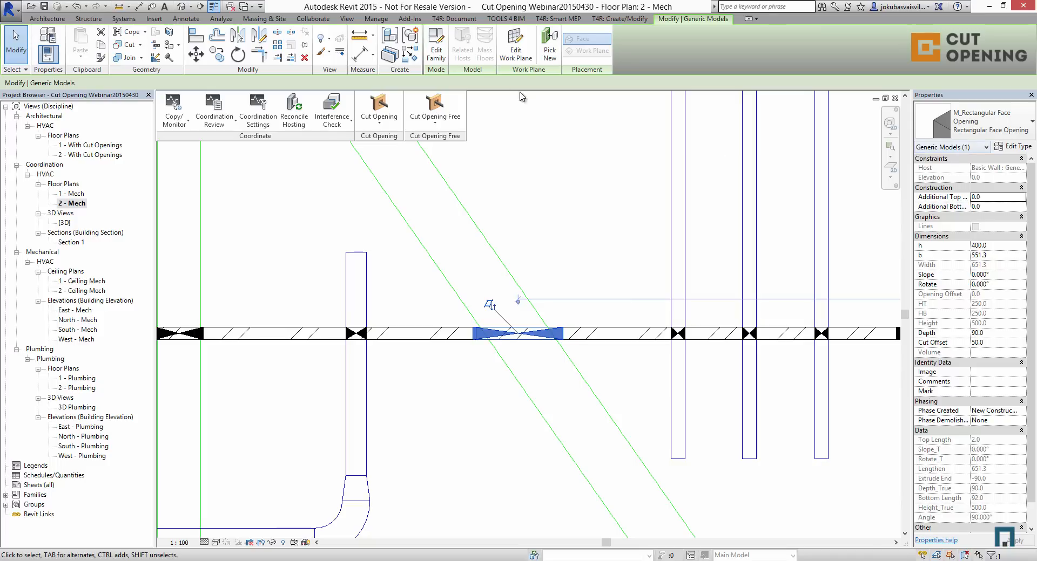
pyautogui.click(436, 50)
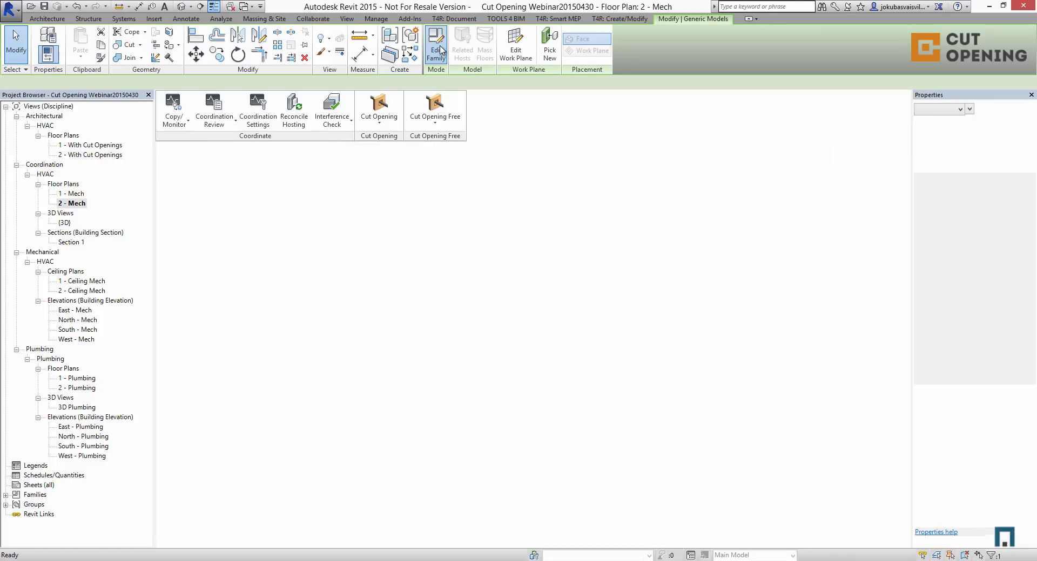
pyautogui.doubleClick(49, 126)
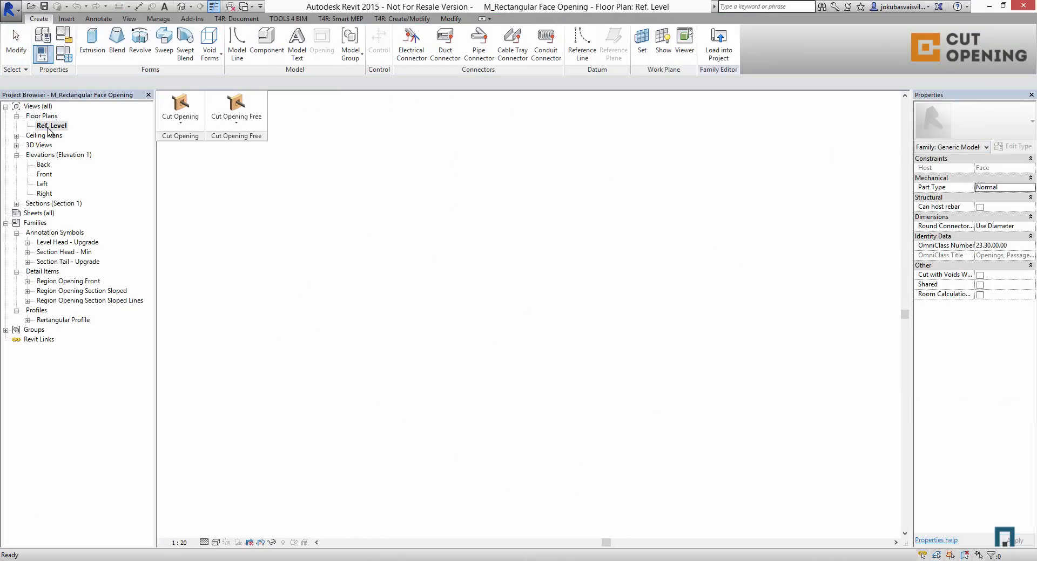
pyautogui.scroll(5, 508, 355)
pyautogui.moveTo(509, 356); pyautogui.dragTo(472, 353, button='middle')
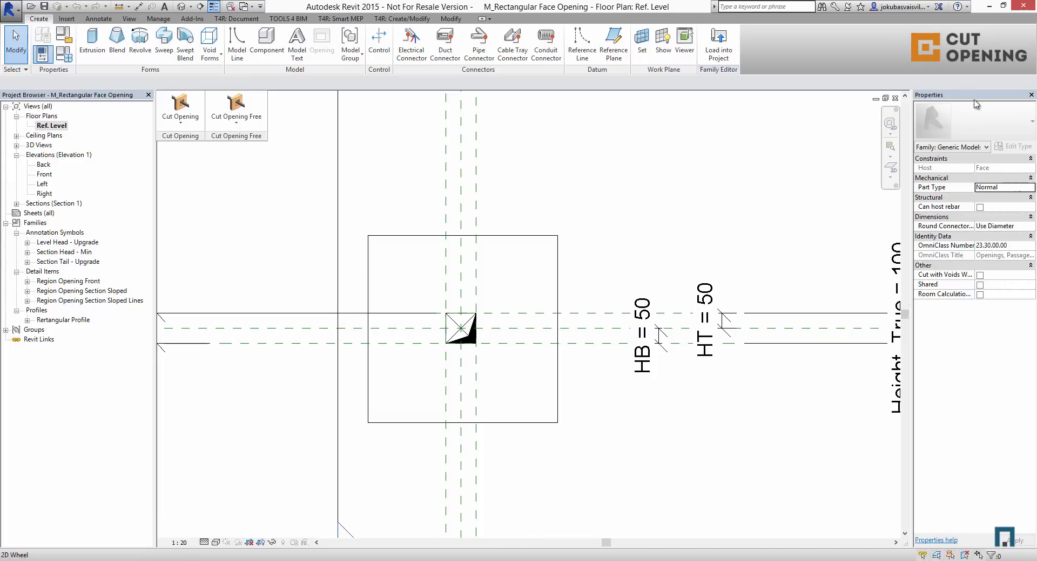
pyautogui.click(895, 98)
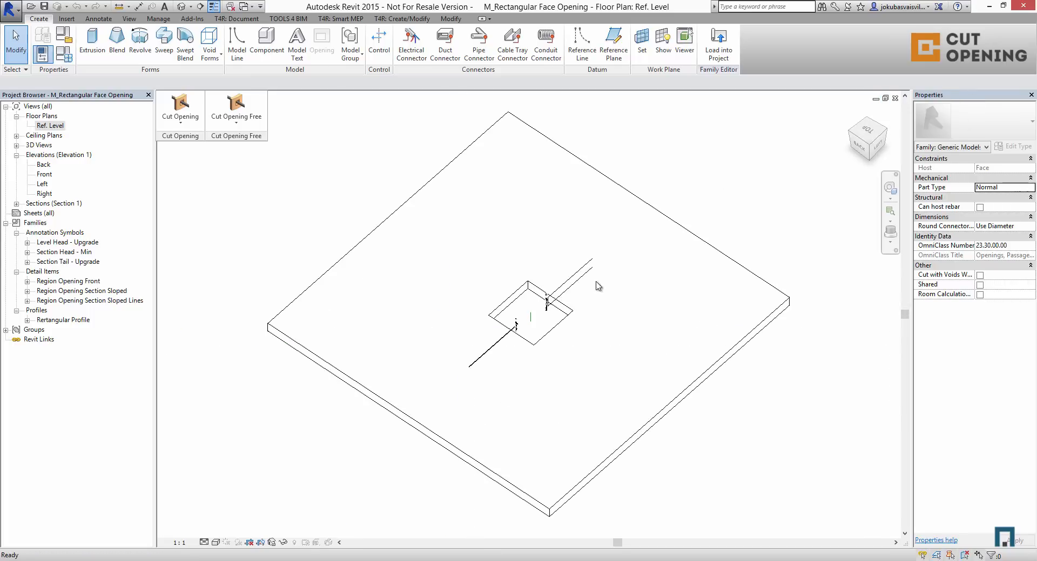
pyautogui.click(894, 98)
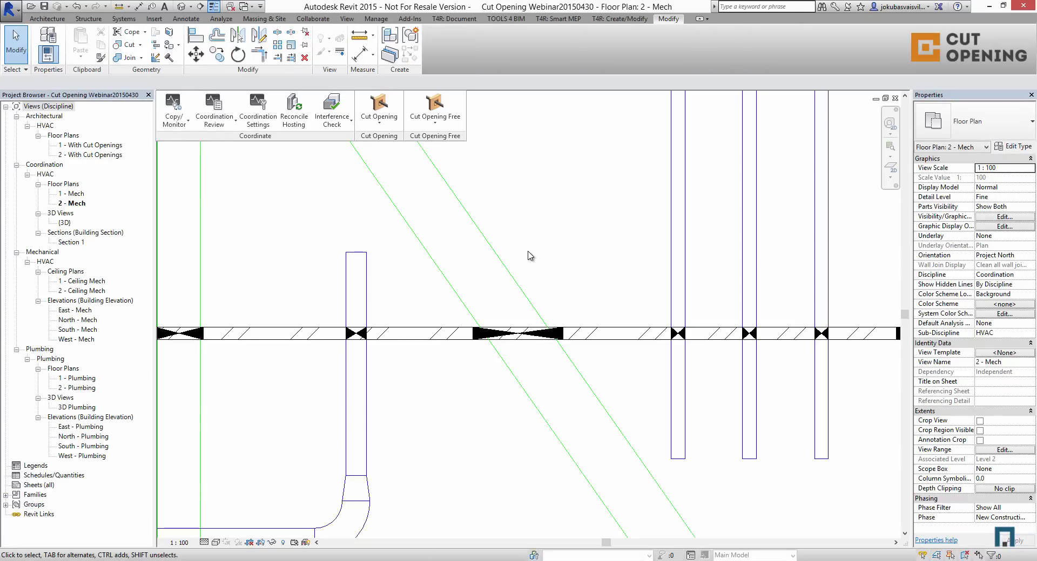
# Start Insert/Modify MEP Openings from Cut Opening and hide the opening hosts in the list
pyautogui.scroll(-5, 529, 255)
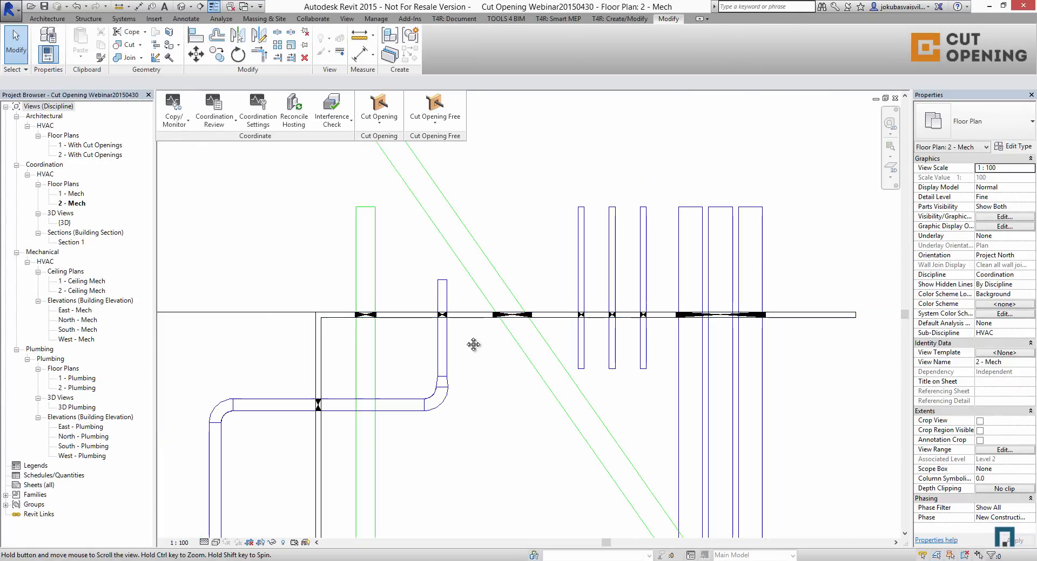
pyautogui.scroll(4, 334, 311)
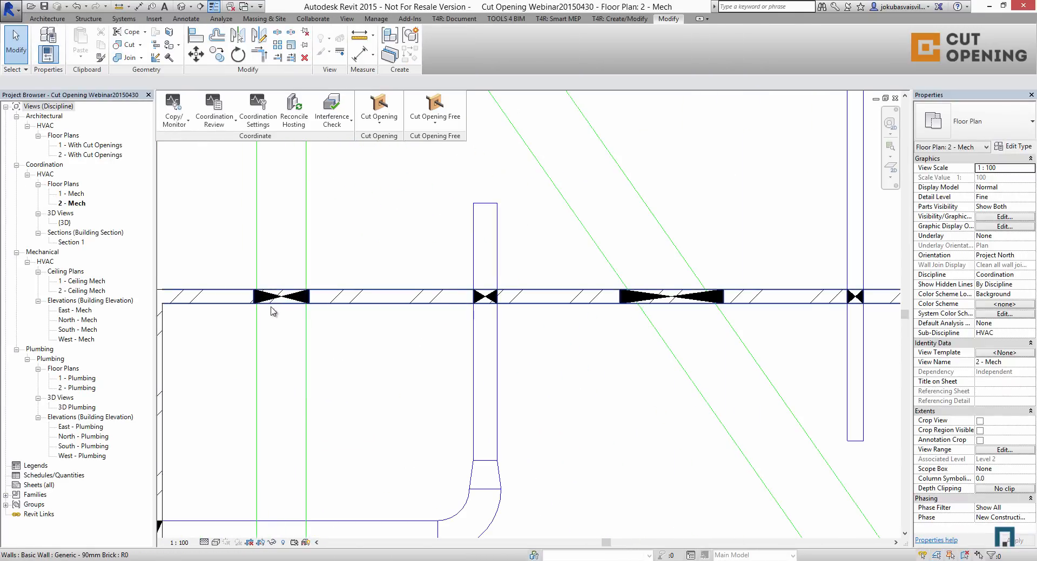
pyautogui.click(380, 123)
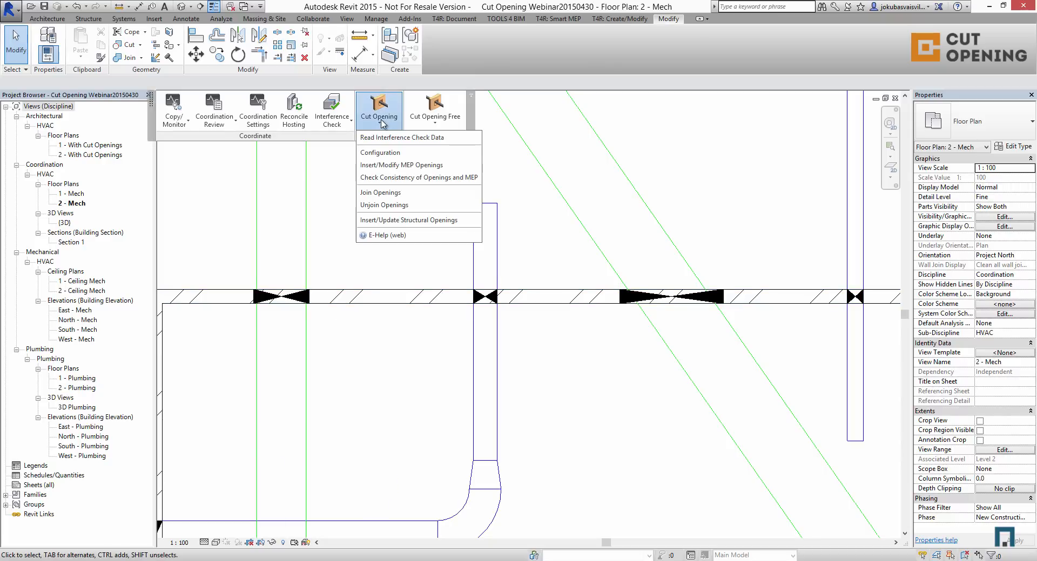
pyautogui.click(388, 166)
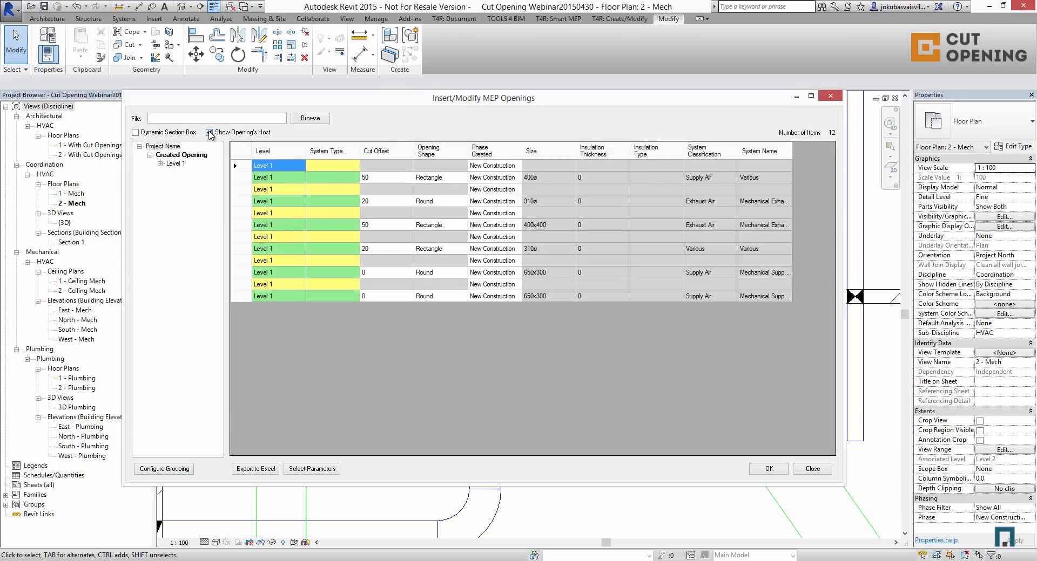
pyautogui.click(209, 132)
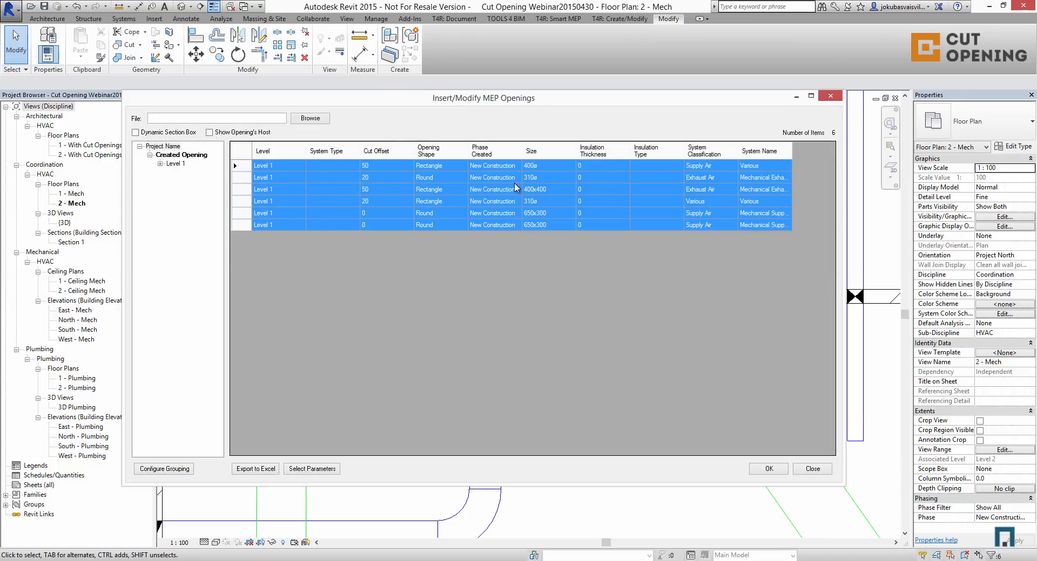
# Calculate the Top (Shared) elevations of all listed openings into a new Identity Data shared parameter "Elevation from the top of opening" and accept
pyautogui.rightClick(501, 220)
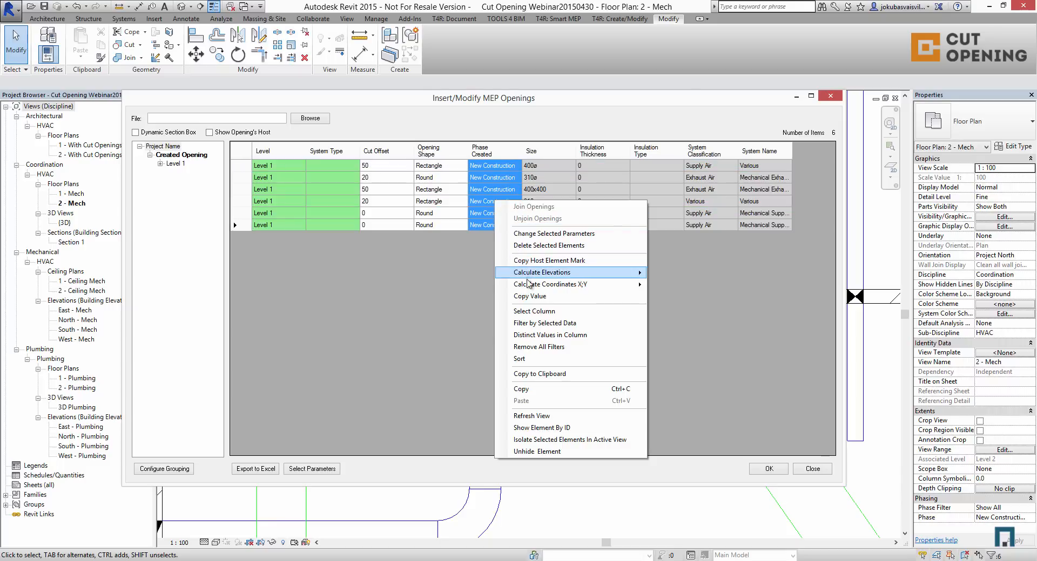
pyautogui.moveTo(544, 277)
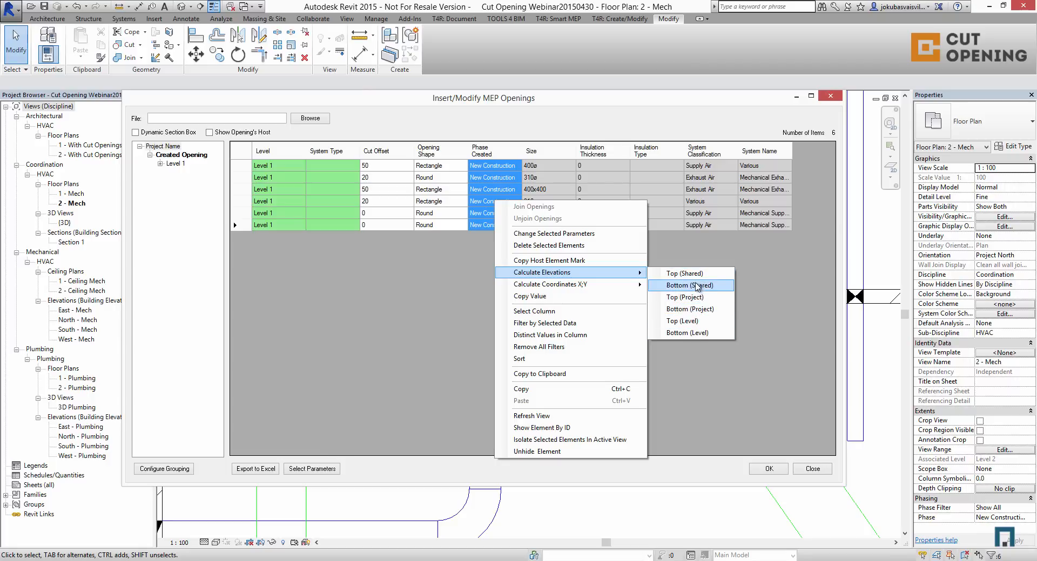
pyautogui.click(685, 274)
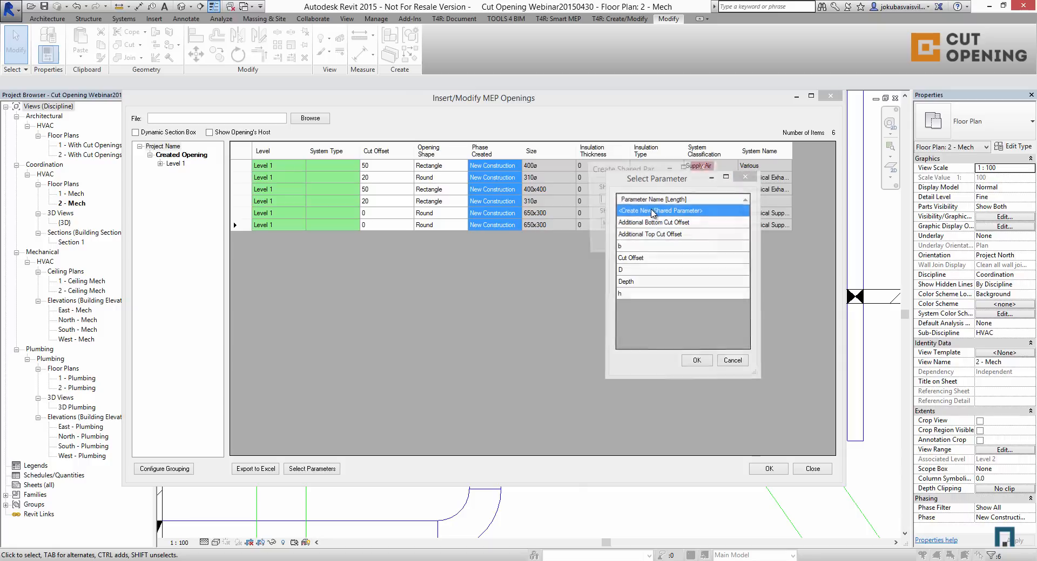
pyautogui.doubleClick(655, 212)
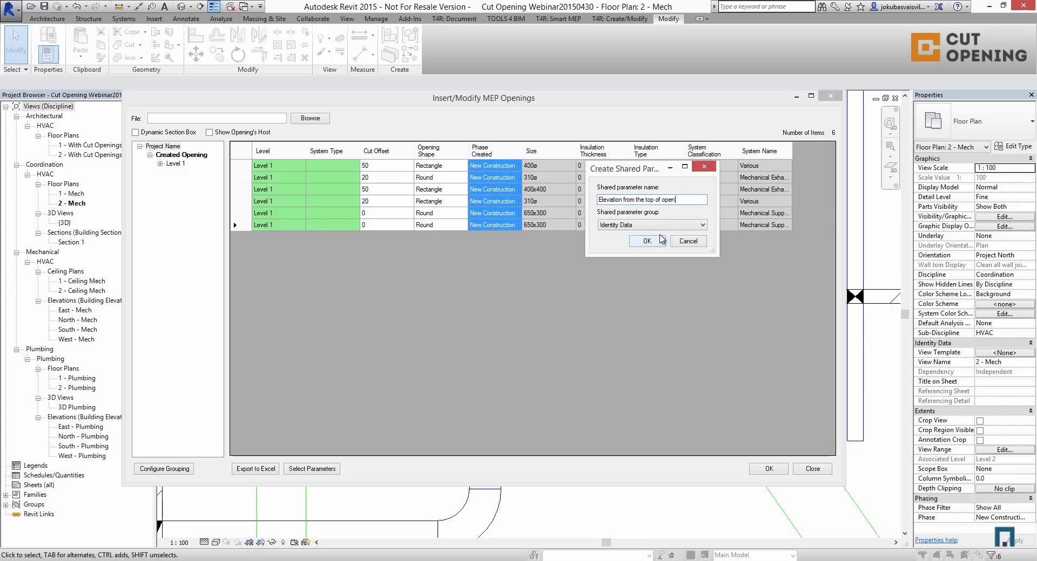
pyautogui.click(637, 242)
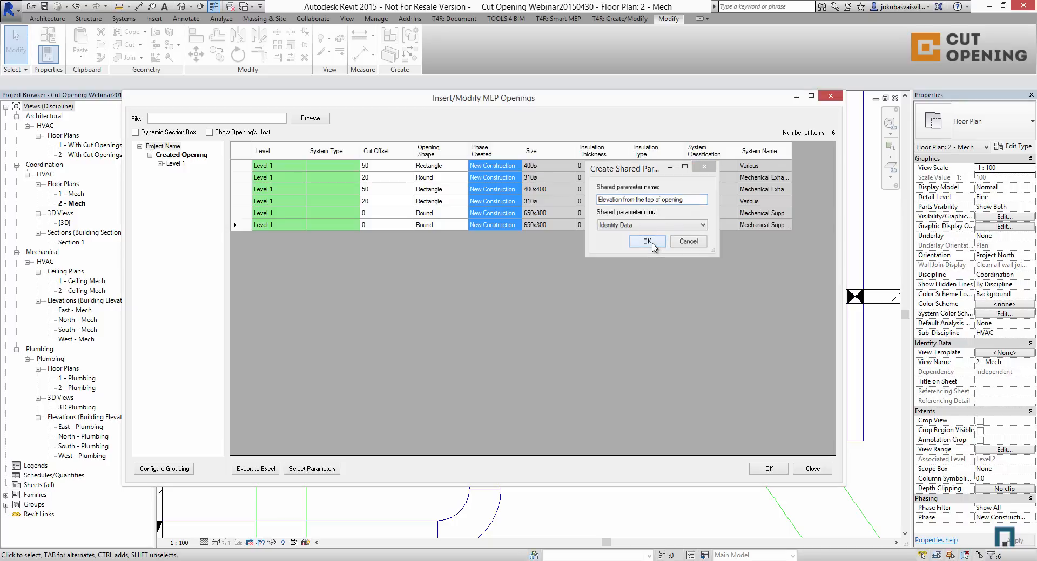
pyautogui.moveTo(548, 174); pyautogui.dragTo(535, 240)
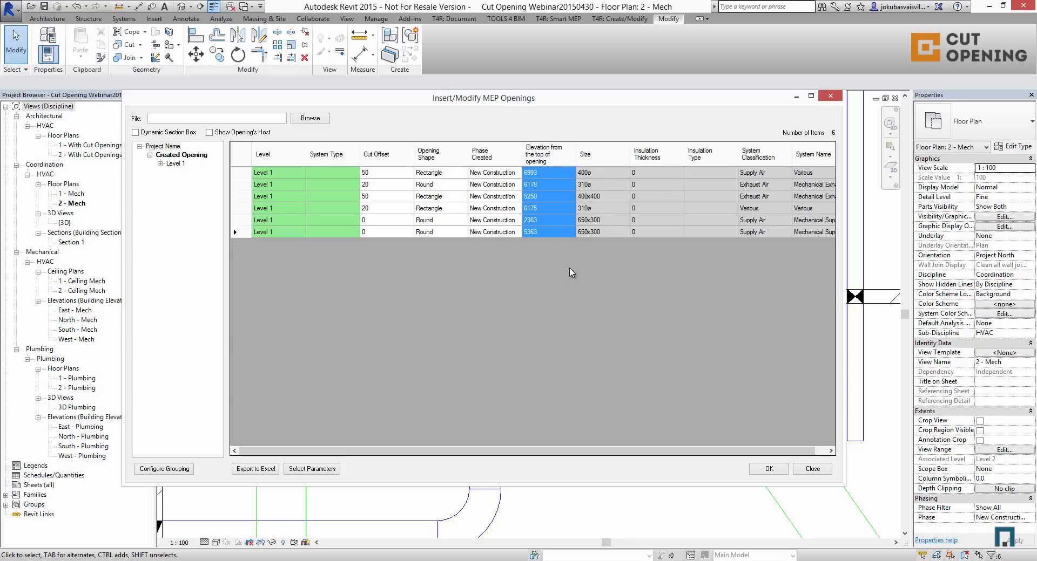
pyautogui.click(769, 469)
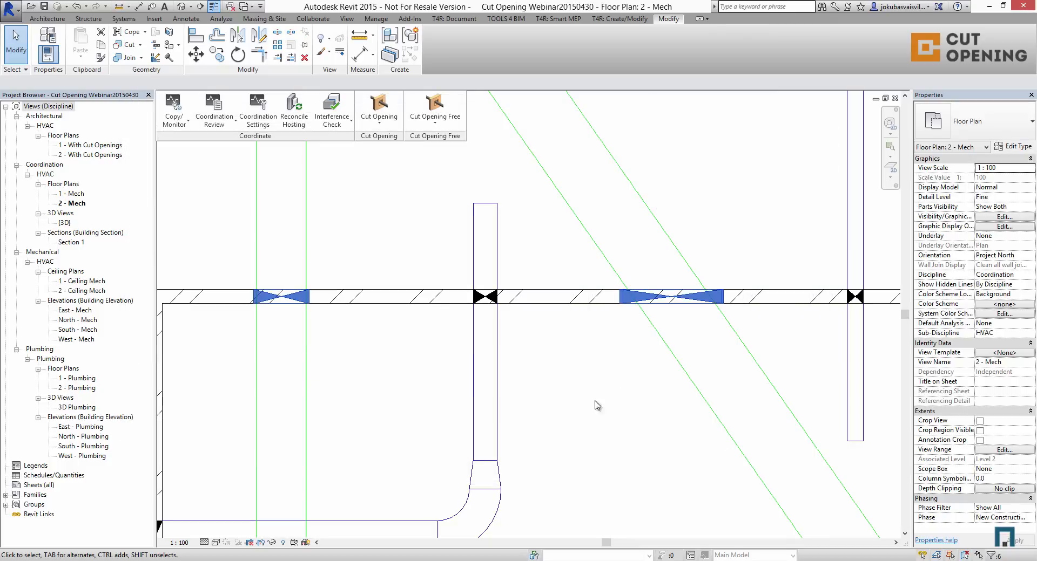
pyautogui.scroll(-3, 564, 397)
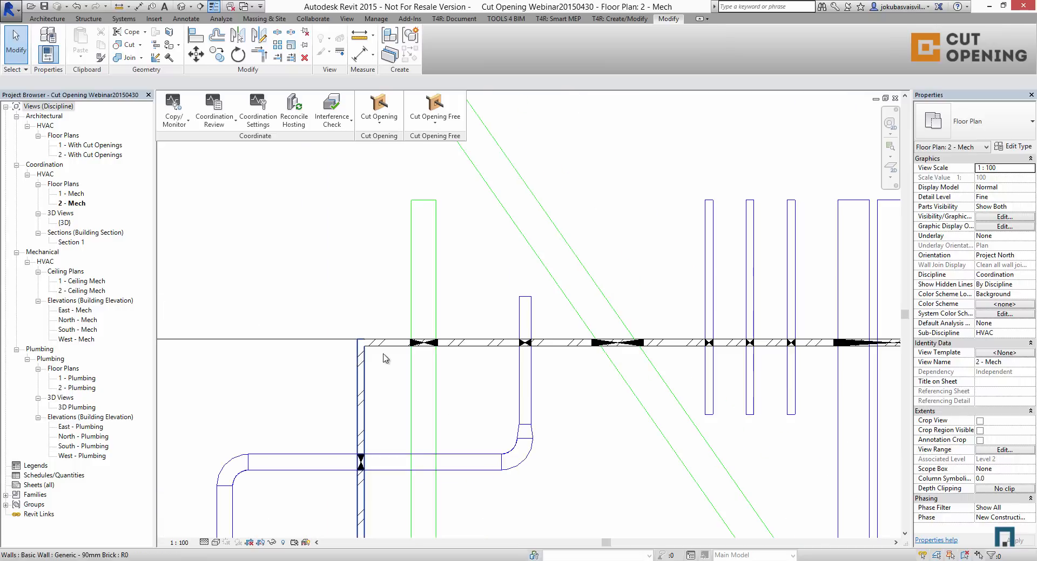
# Check the elevation recorded in the properties of the round opening at the straight green duct
pyautogui.click(426, 340)
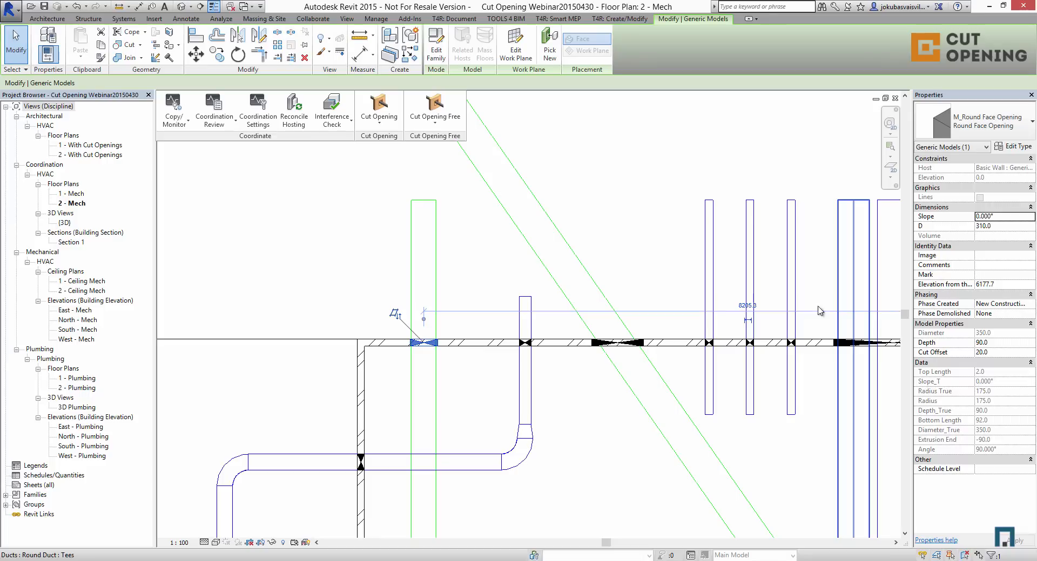
pyautogui.click(291, 193)
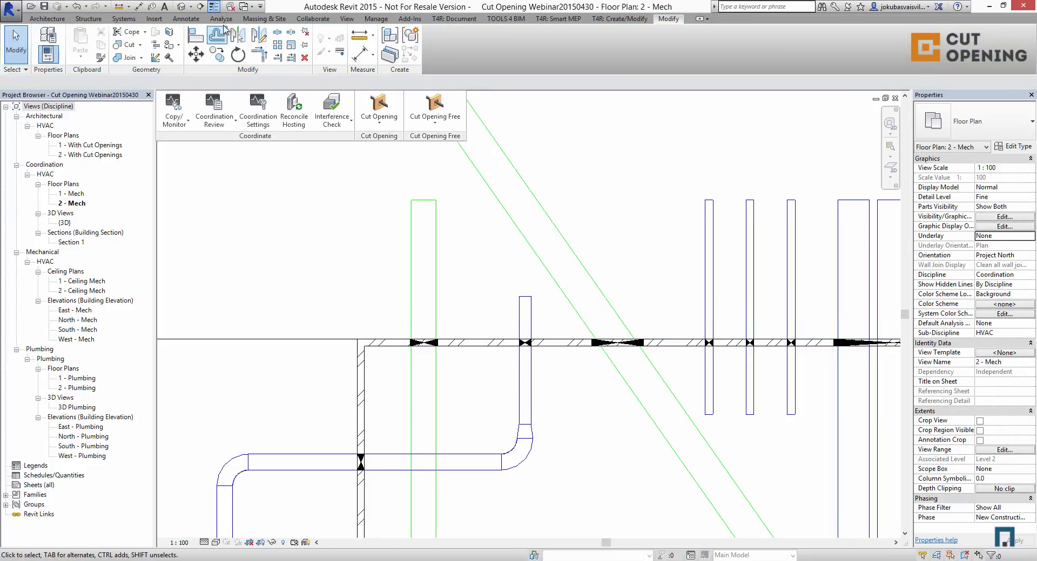
# Load the Generic Model Element Tag family from the Annotations library and tag the round opening at the green duct by category with a leader
pyautogui.click(196, 19)
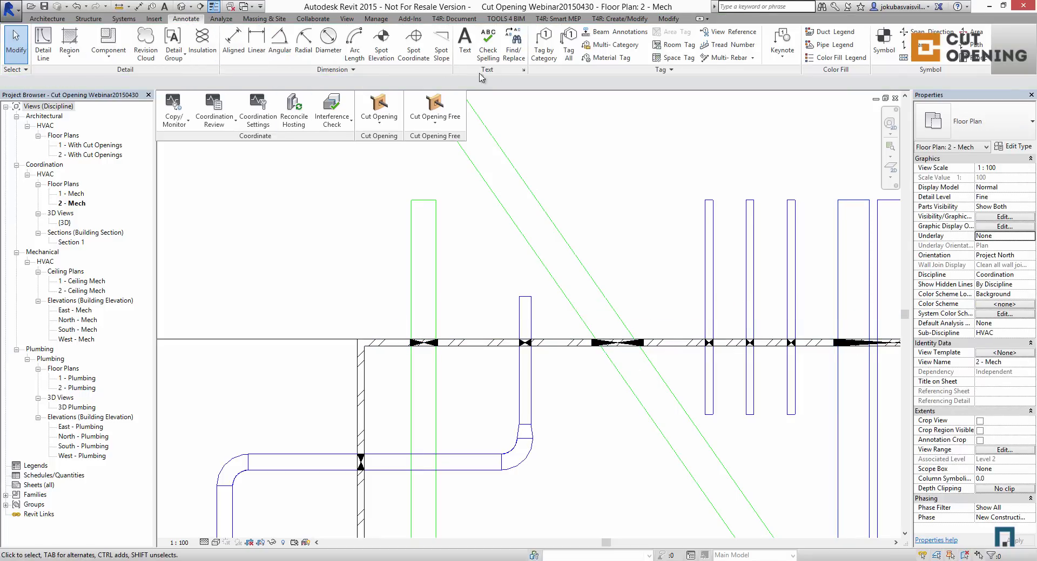
pyautogui.click(543, 45)
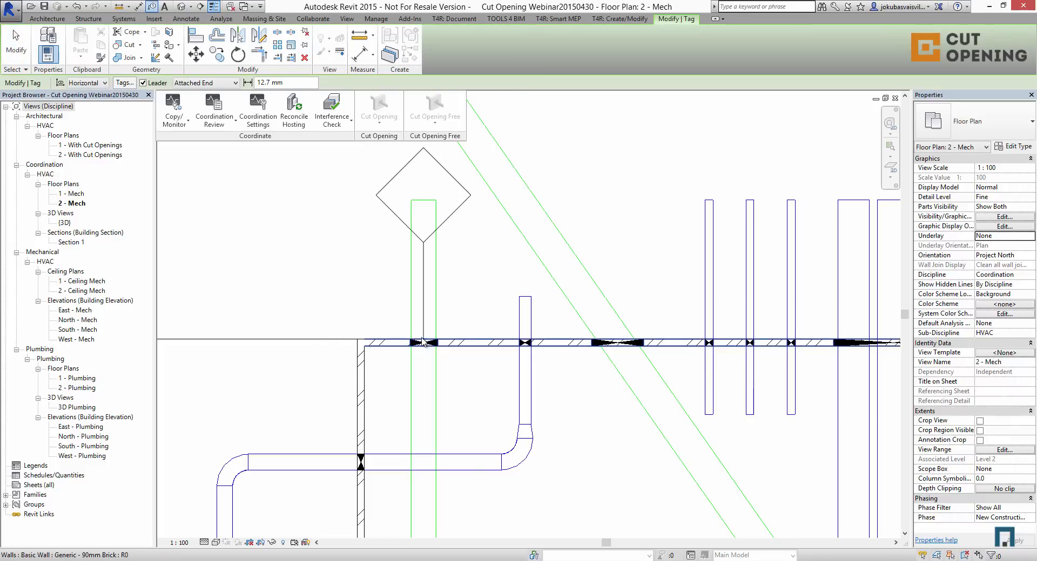
pyautogui.scroll(1, 423, 342)
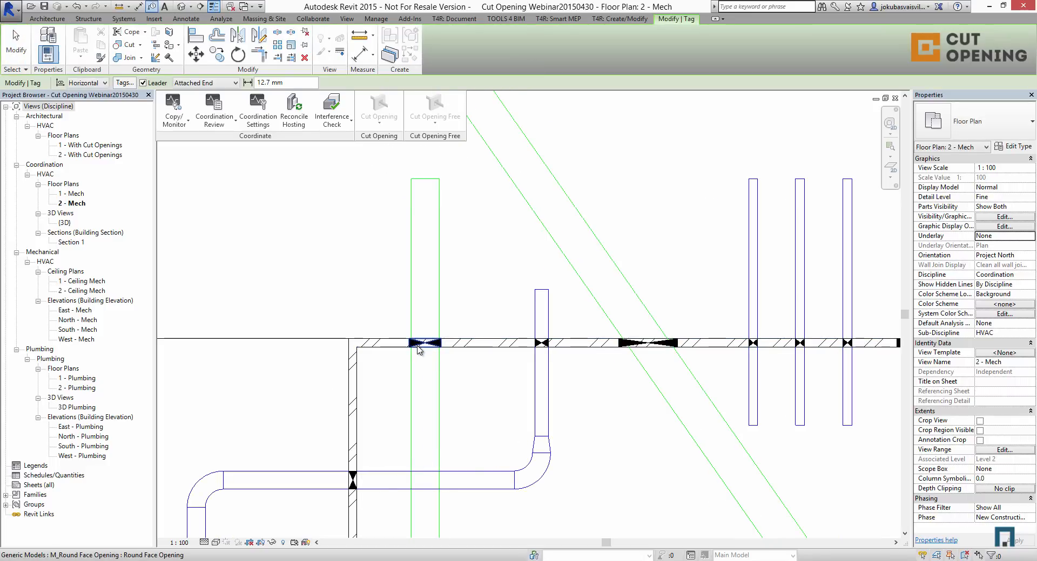
pyautogui.click(420, 347)
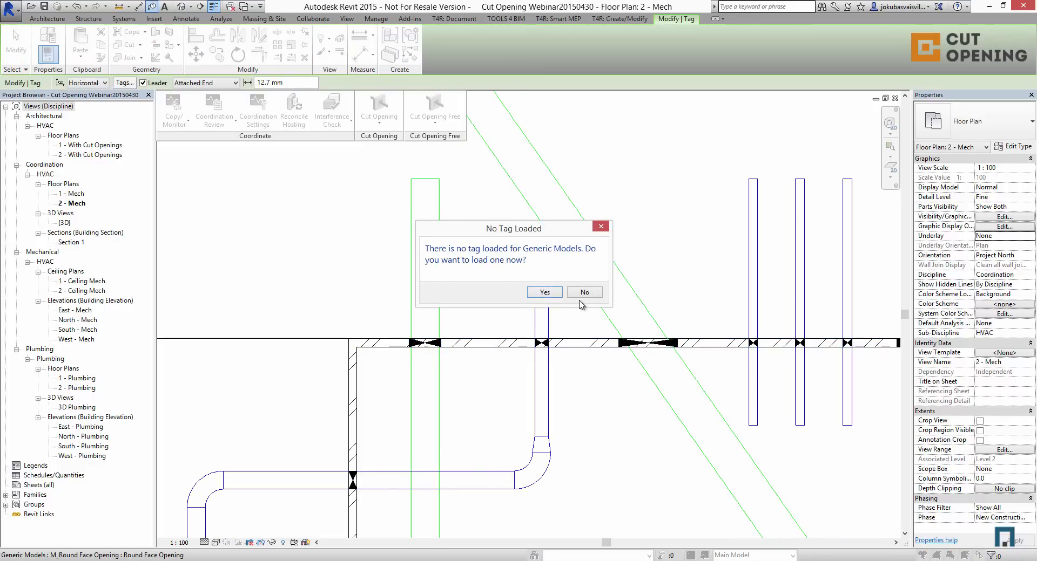
pyautogui.click(546, 293)
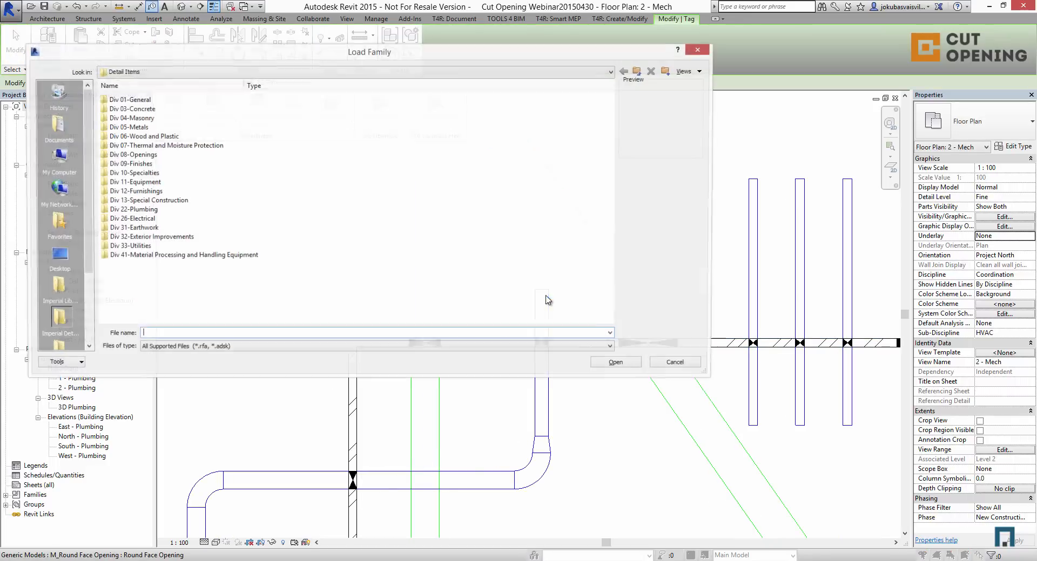
pyautogui.click(639, 72)
pyautogui.doubleClick(125, 99)
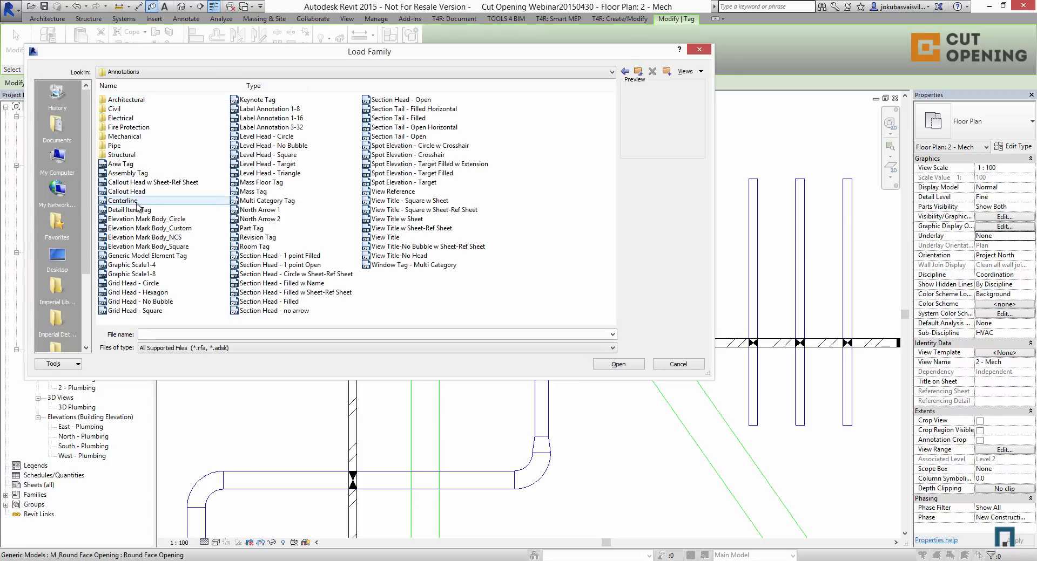
pyautogui.click(143, 257)
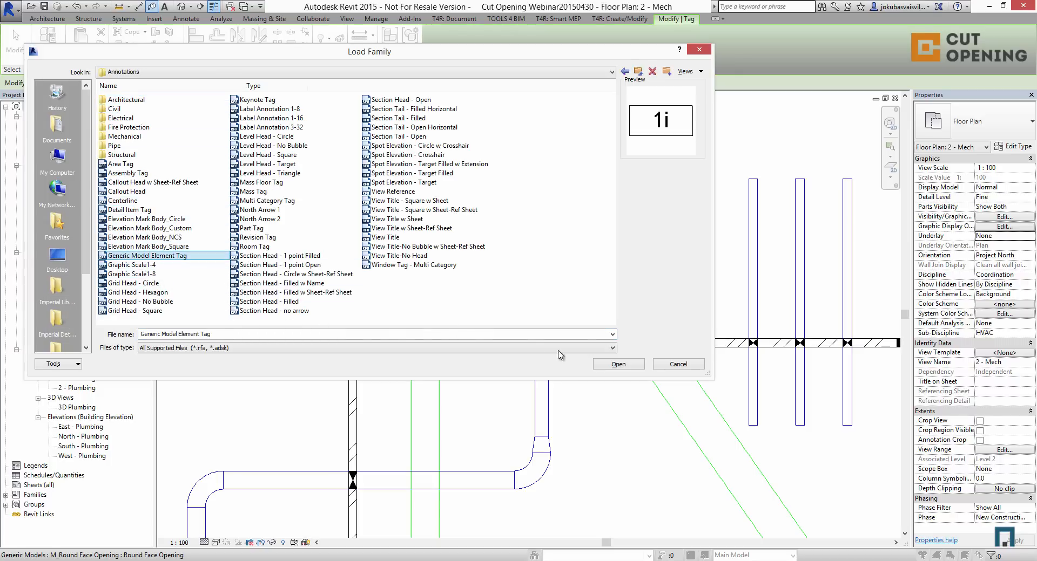
pyautogui.click(619, 364)
pyautogui.click(425, 342)
pyautogui.press('Escape')
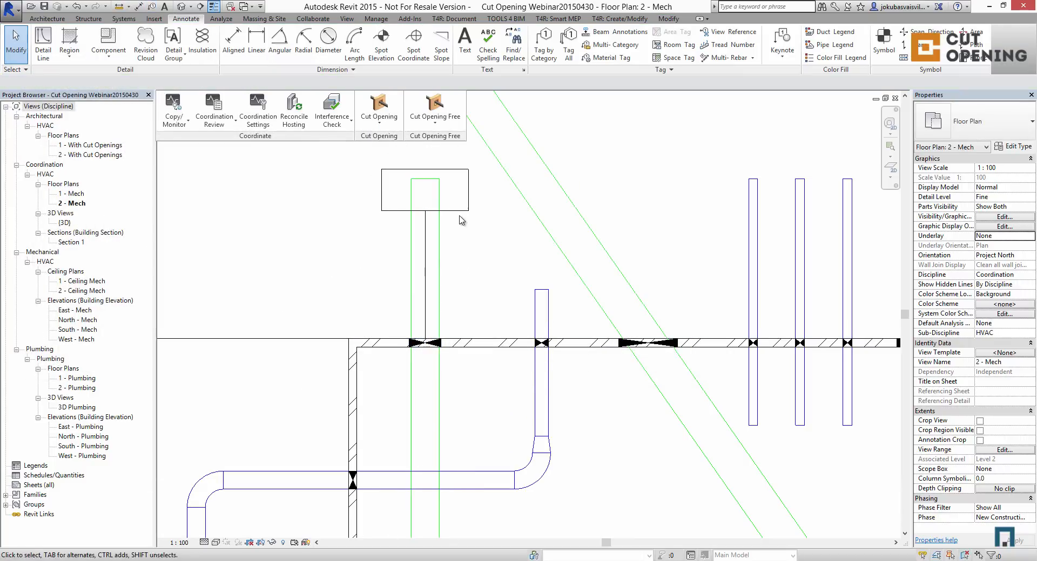
# Open the placed tag's family for editing and remove the Type Mark parameter from its label
pyautogui.click(453, 208)
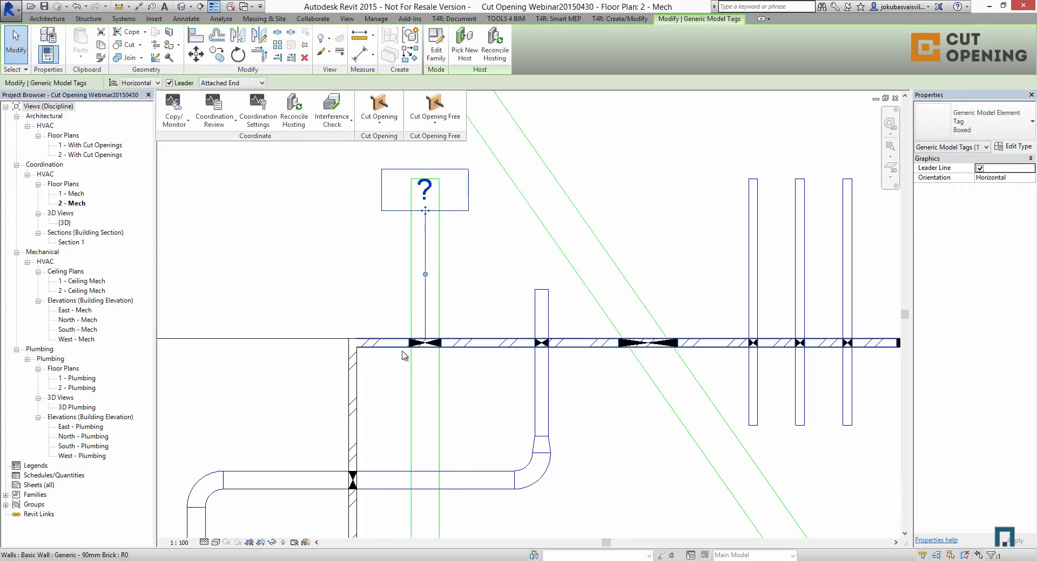
pyautogui.click(439, 51)
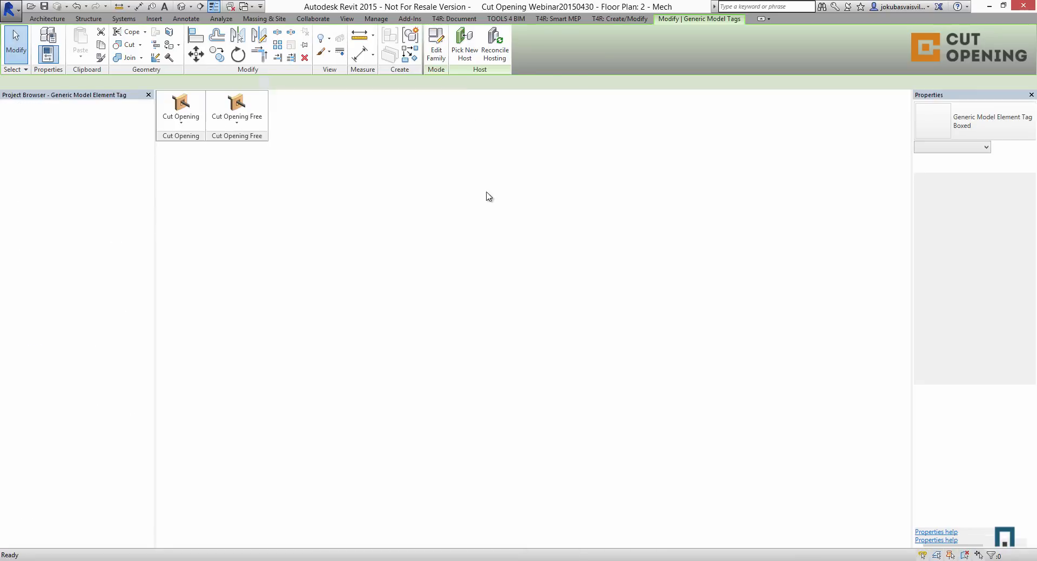
pyautogui.click(518, 281)
pyautogui.click(376, 51)
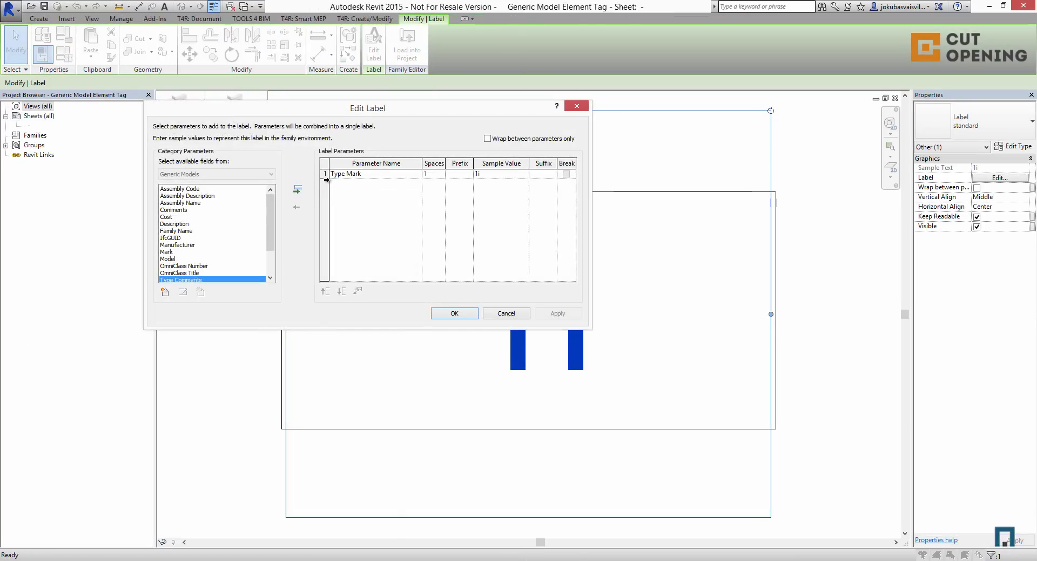
pyautogui.click(325, 180)
pyautogui.click(297, 207)
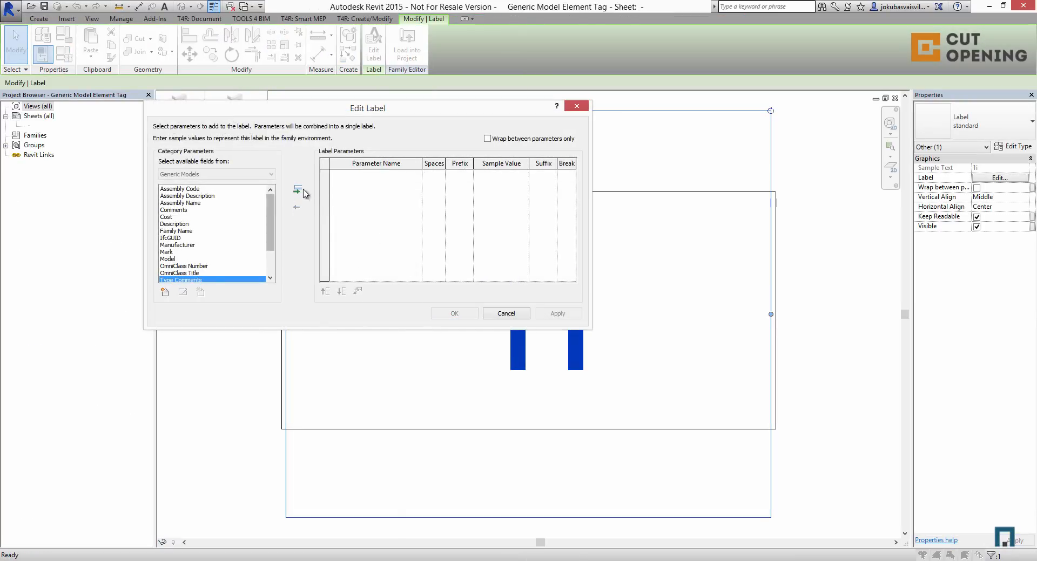
# Add the shared parameter "Elevation from the top of opening" from the Cut Opening group to the tag label and accept
pyautogui.click(164, 292)
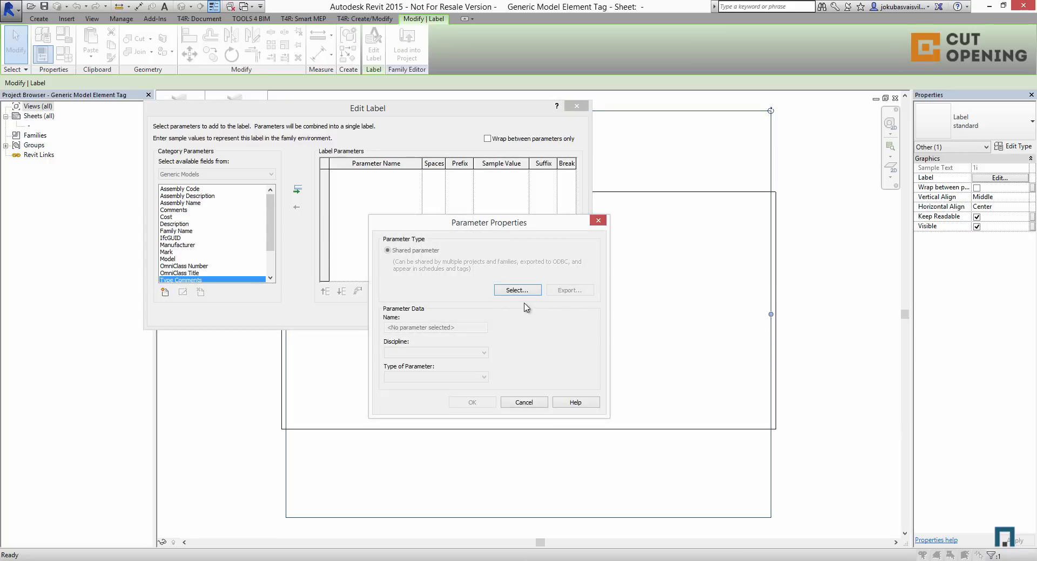
pyautogui.click(516, 292)
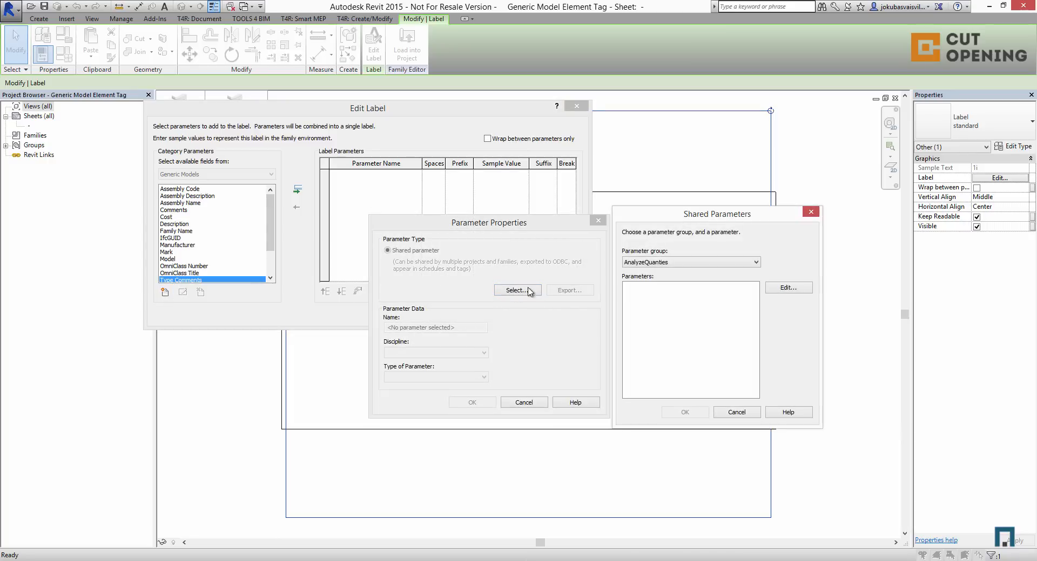
pyautogui.click(728, 263)
pyautogui.click(641, 279)
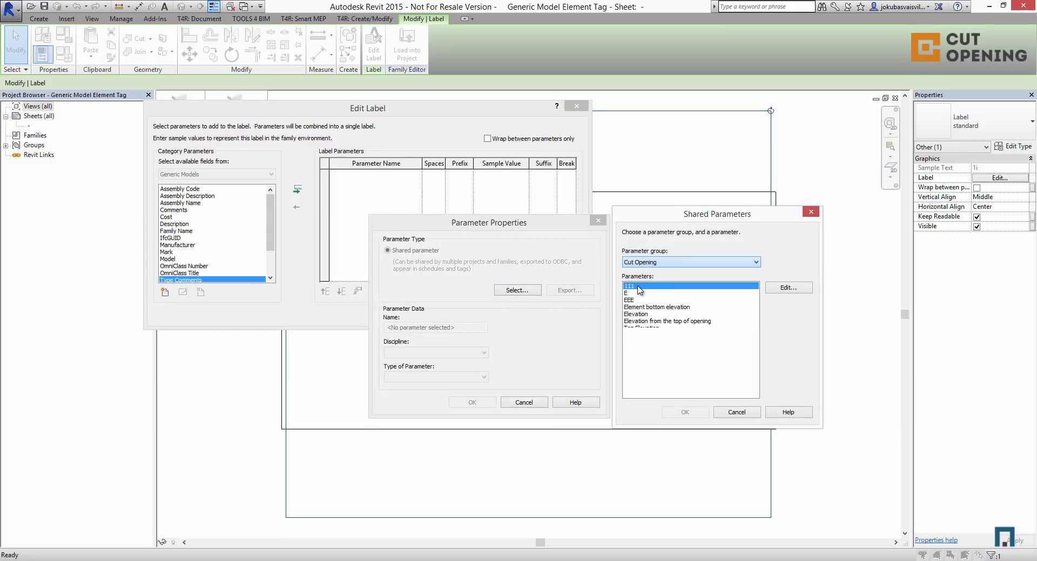
pyautogui.click(665, 321)
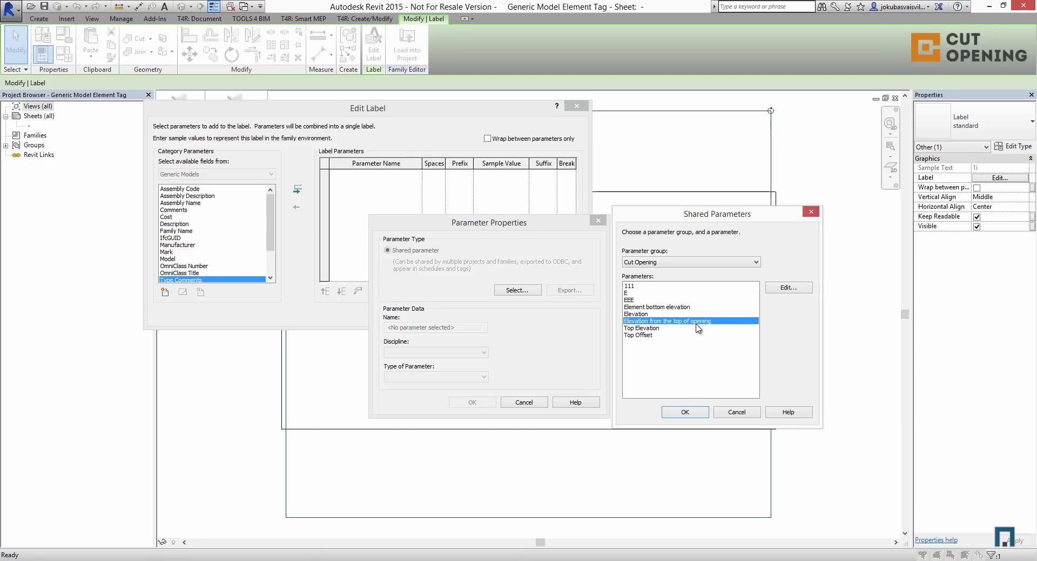
pyautogui.click(683, 413)
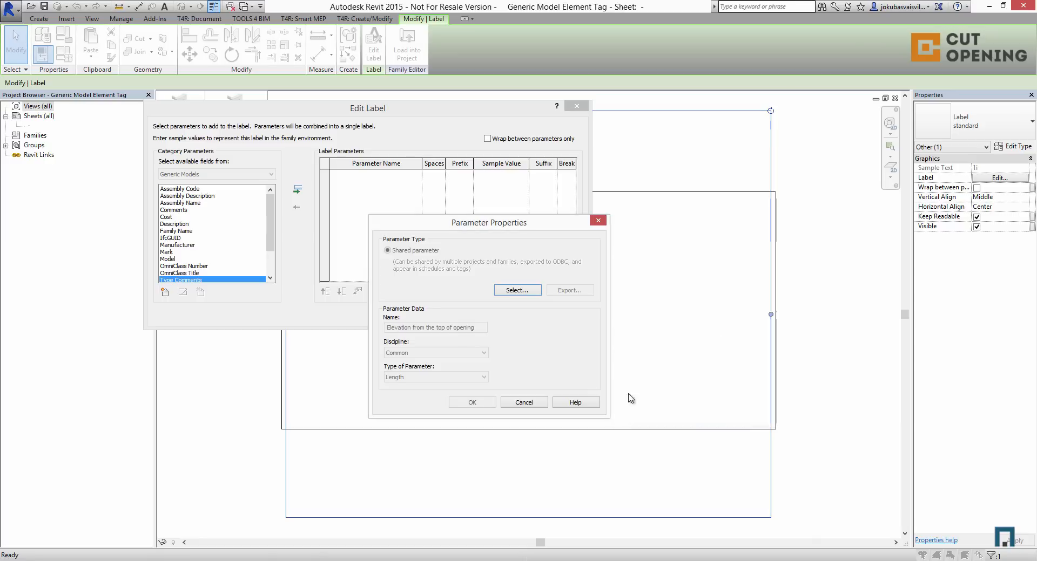
pyautogui.click(476, 404)
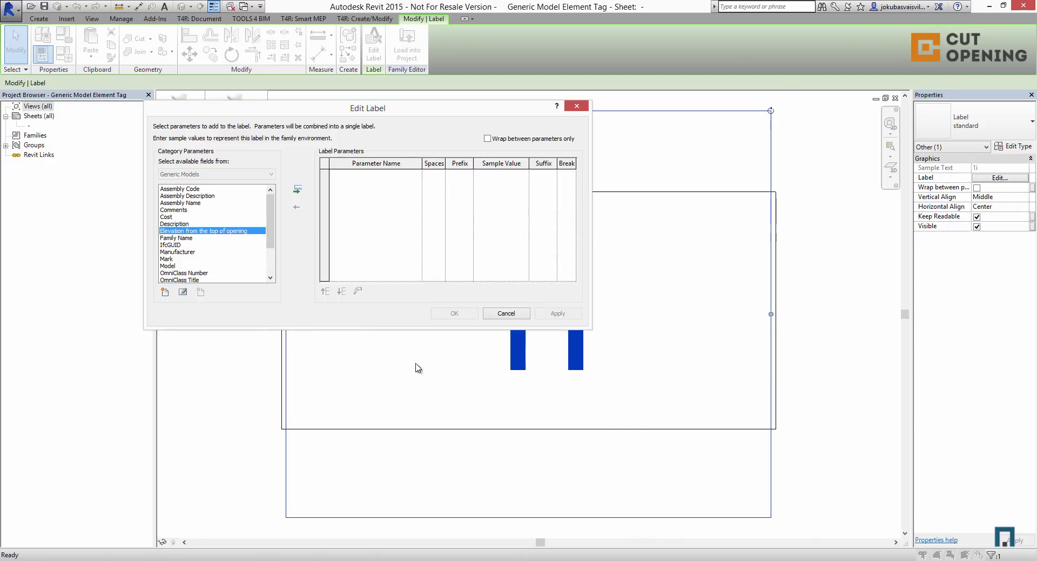
pyautogui.click(298, 192)
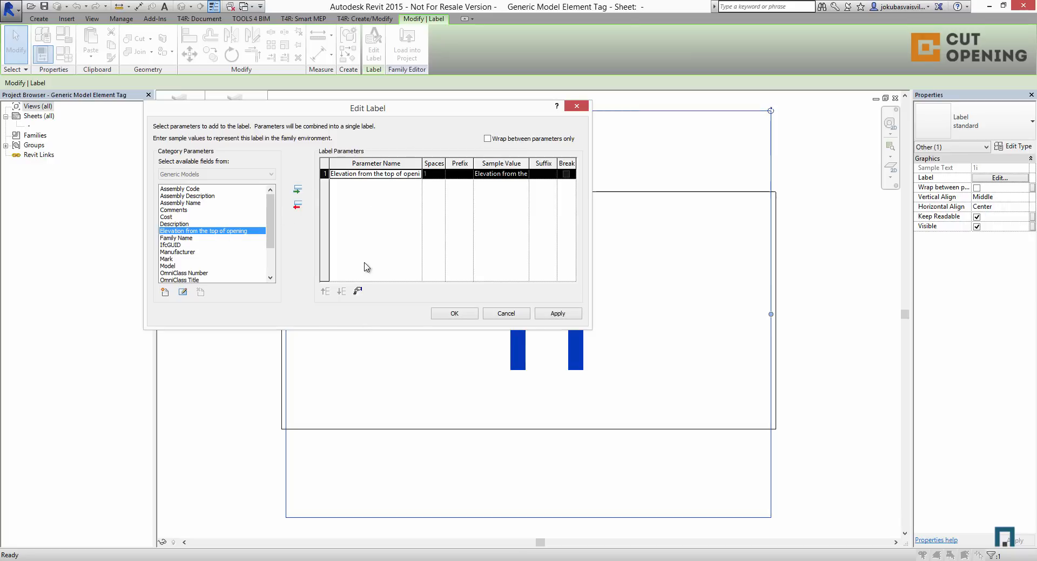
pyautogui.click(454, 314)
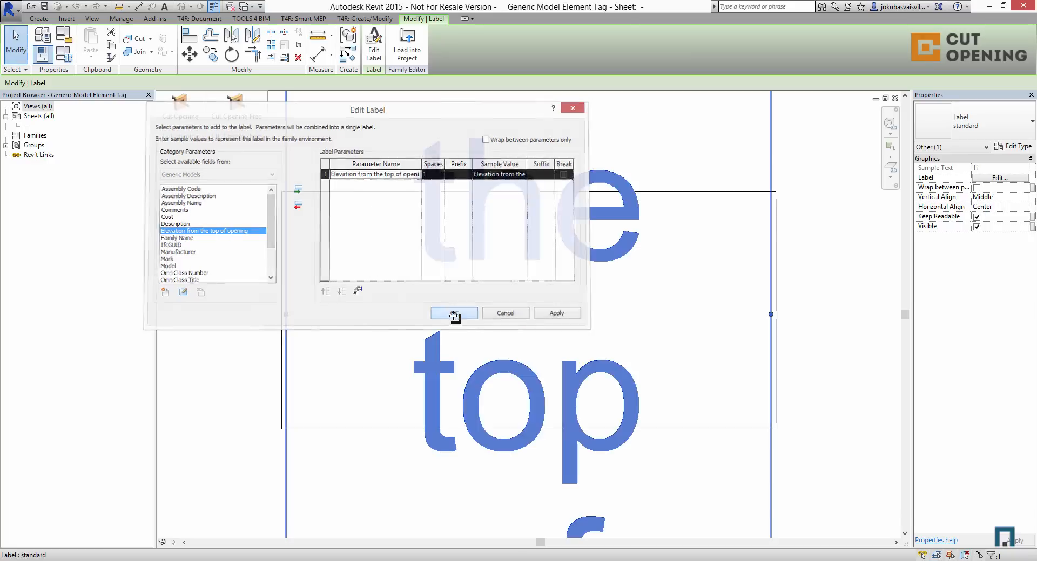
# Load the edited tag family into the project, overwriting the existing version
pyautogui.scroll(-4, 516, 321)
pyautogui.moveTo(519, 337); pyautogui.dragTo(476, 333, button='middle')
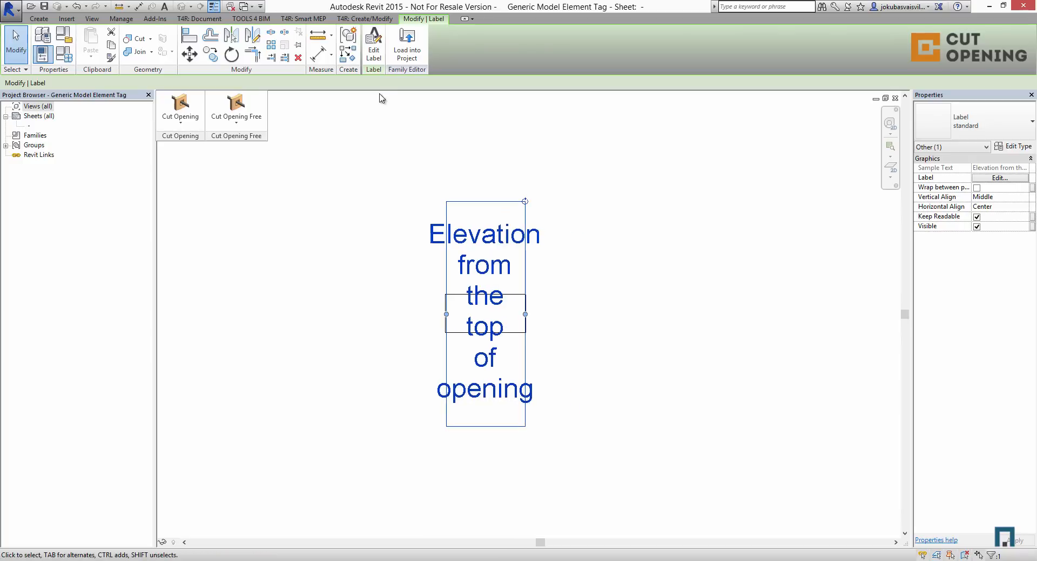
pyautogui.click(404, 43)
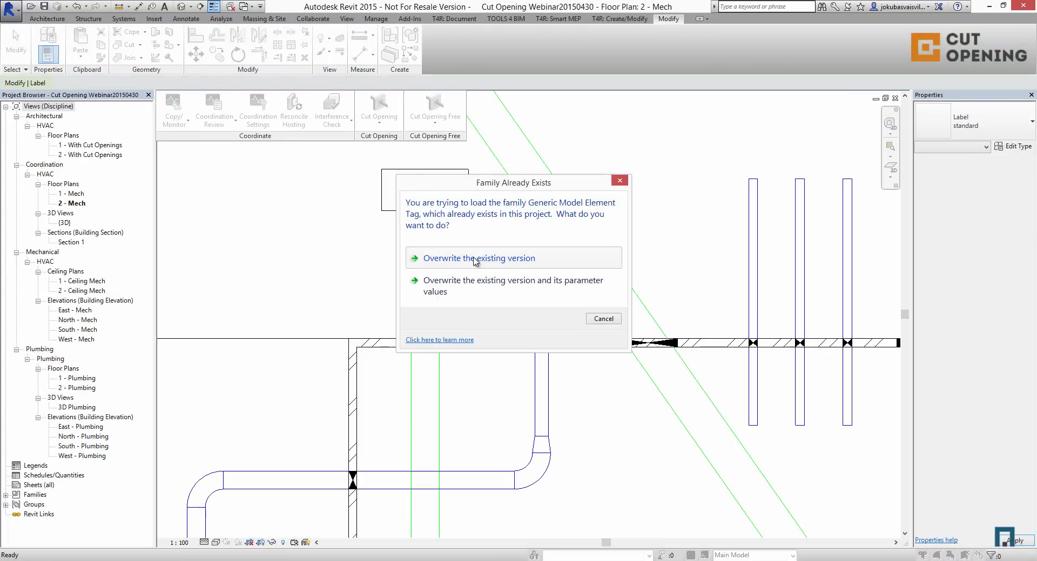
pyautogui.click(475, 259)
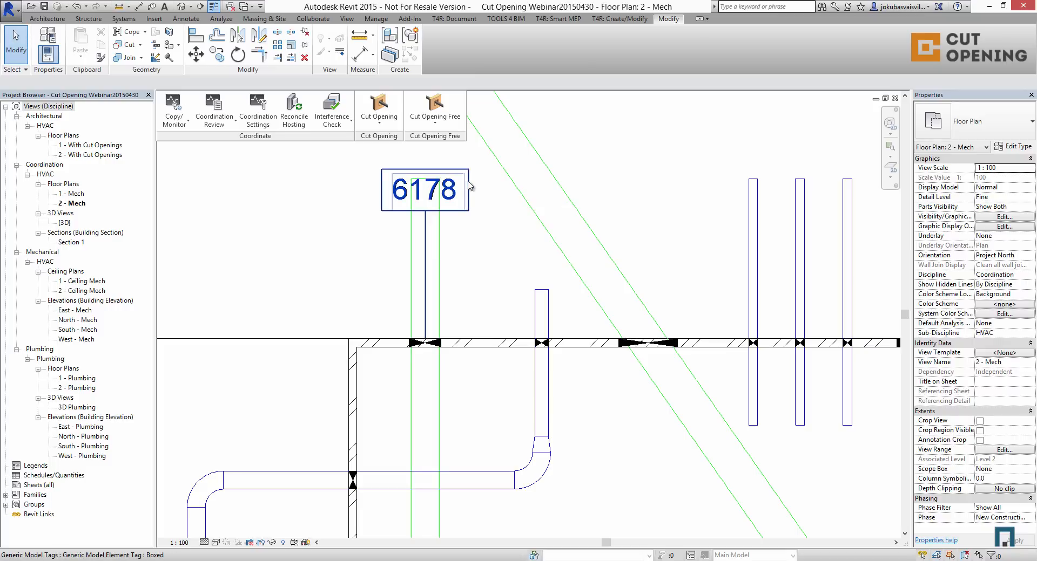
# Tag all untagged generic models in the view with Generic Model Element Tag : Boxed, using horizontal tags and 10 mm leaders
pyautogui.click(229, 21)
pyautogui.click(186, 19)
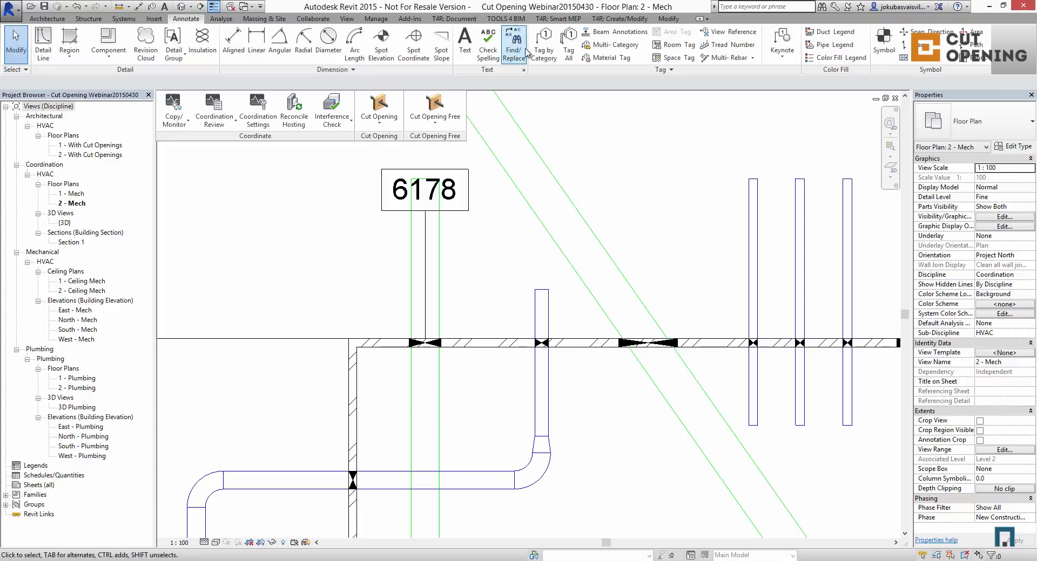
pyautogui.click(571, 54)
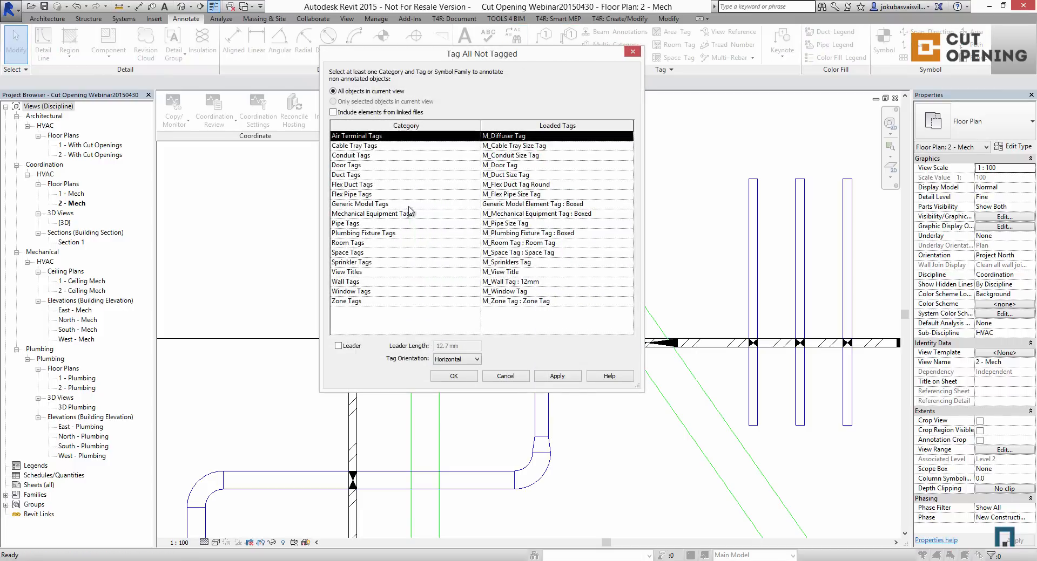
pyautogui.click(372, 204)
pyautogui.click(339, 346)
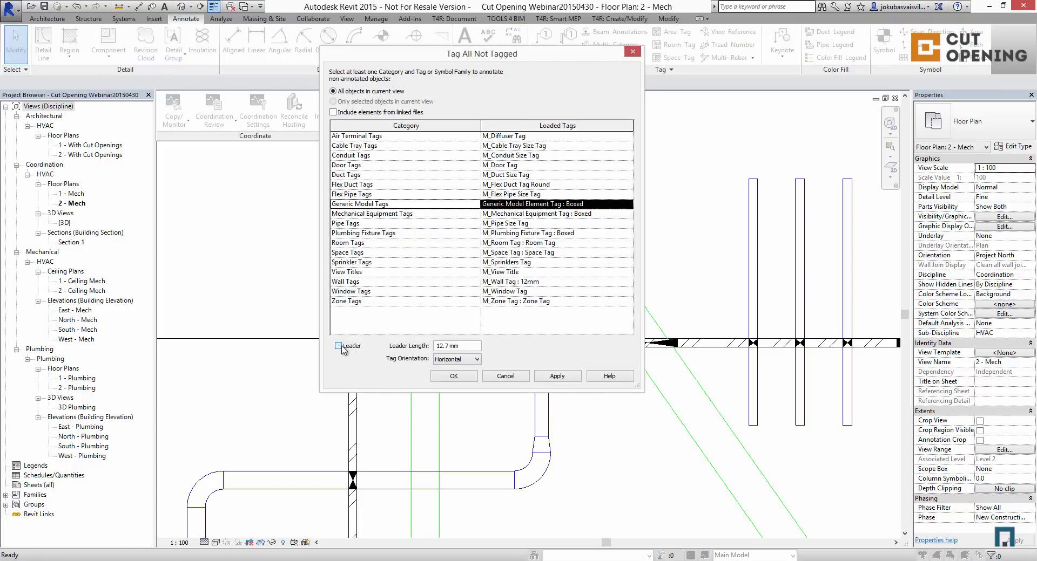
pyautogui.doubleClick(455, 349)
pyautogui.write('10')
pyautogui.click(553, 376)
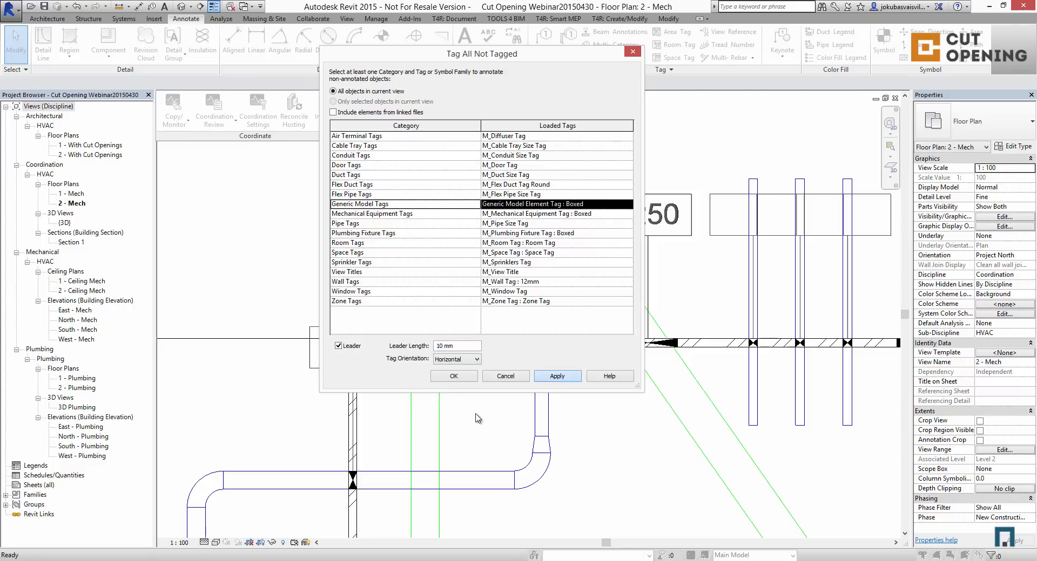
pyautogui.click(455, 376)
# Move the large duct opening's tag off the vertical brick wall to its left side, and raise the tag of the diagonal duct's opening
pyautogui.moveTo(582, 299); pyautogui.dragTo(512, 164, button='middle')
pyautogui.scroll(-2, 566, 274)
pyautogui.click(414, 313)
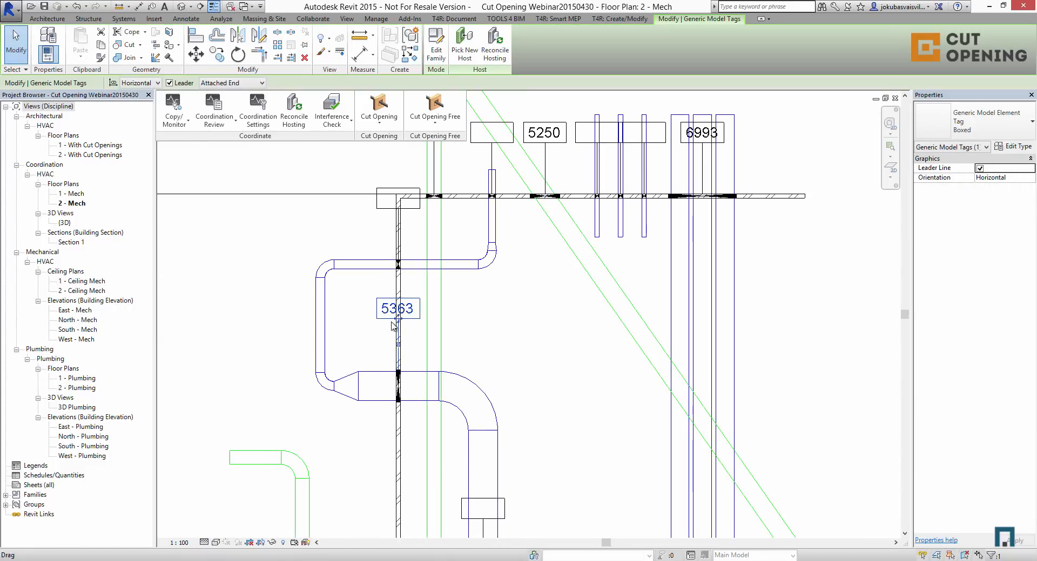
pyautogui.moveTo(396, 325); pyautogui.dragTo(247, 343)
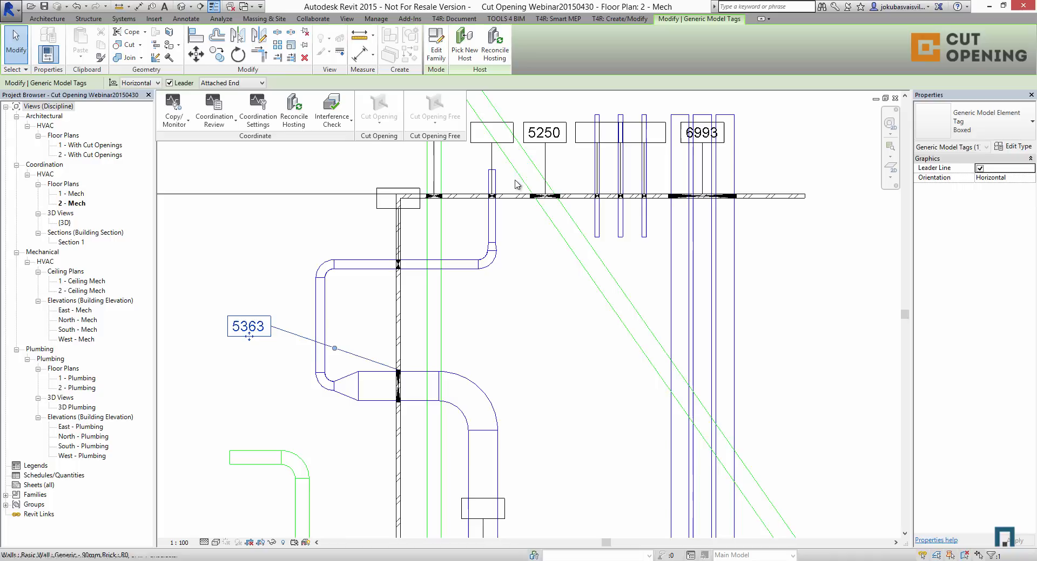
pyautogui.click(540, 139)
pyautogui.moveTo(539, 139); pyautogui.dragTo(542, 106)
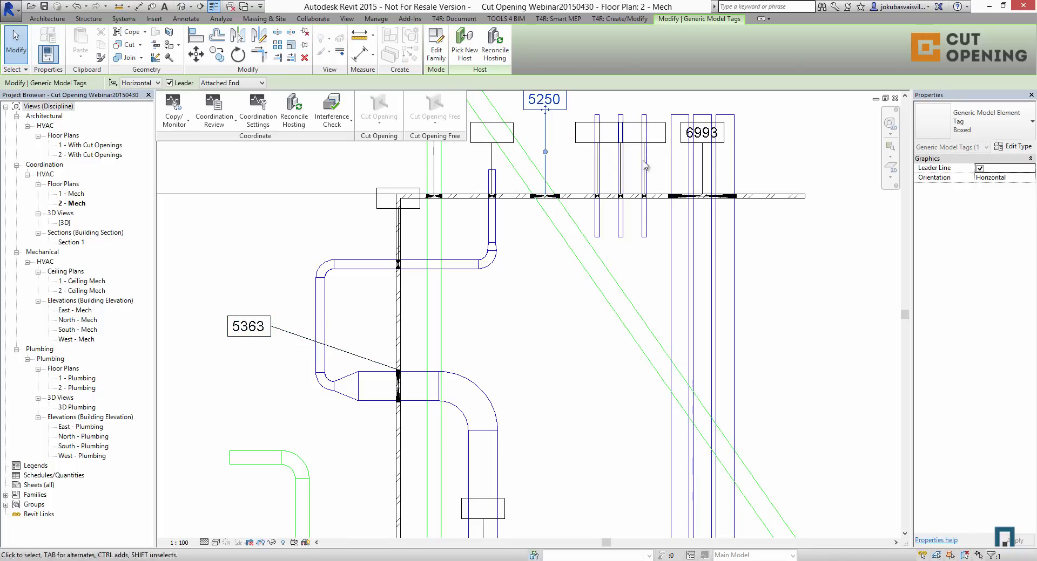
pyautogui.click(702, 157)
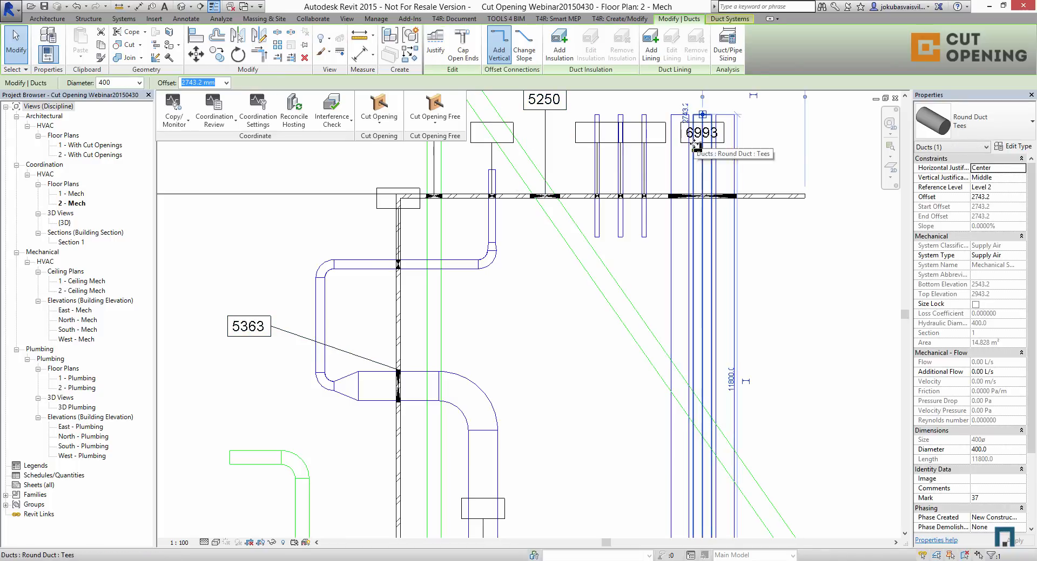
pyautogui.press('Escape')
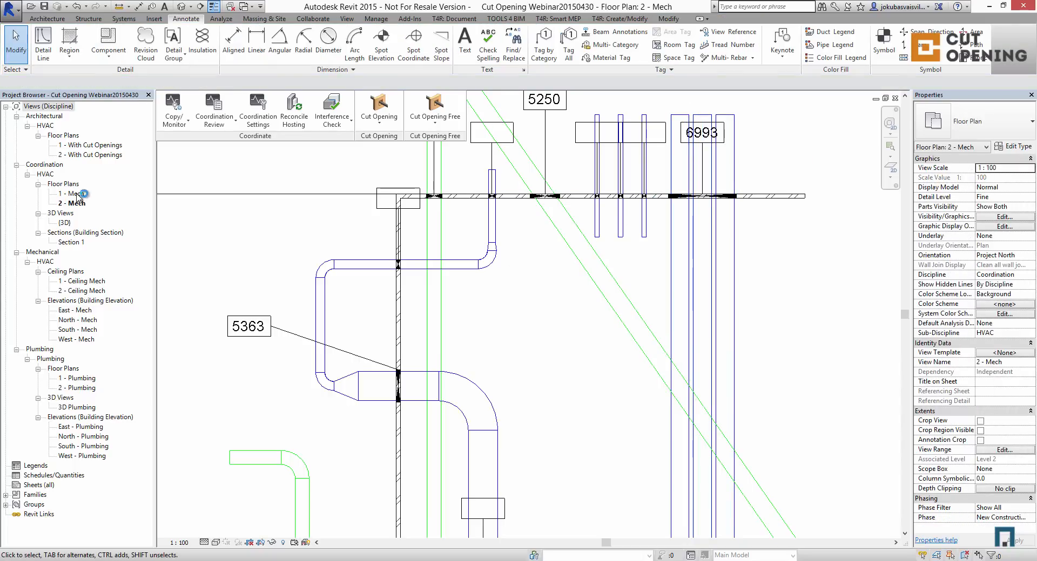
# Open the coordination floor plan 1 - Mech and tag all its untagged generic models with horizontal Generic Model Element Tag : Boxed, without leaders
pyautogui.click(77, 195)
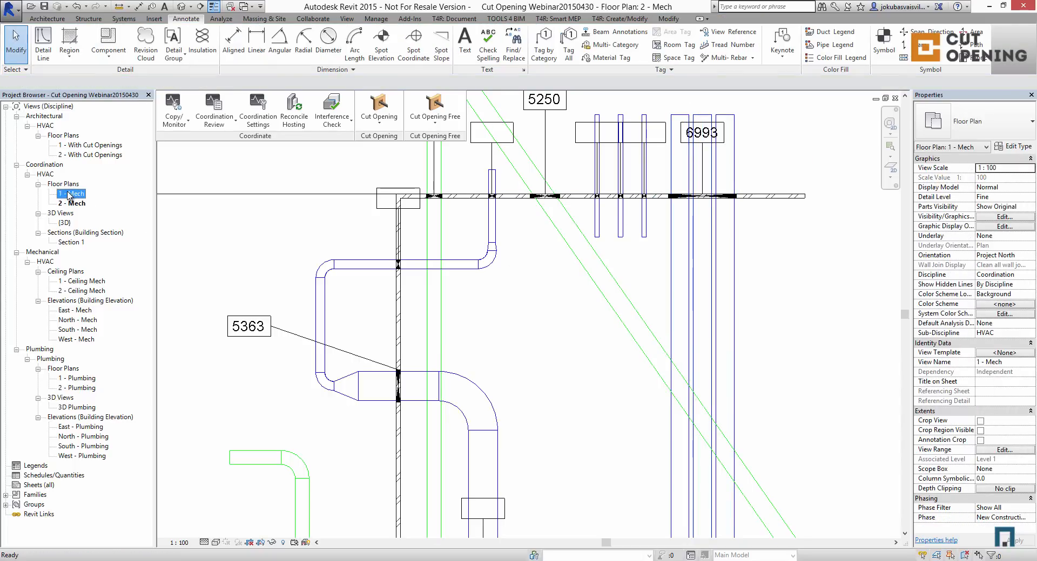
pyautogui.doubleClick(69, 196)
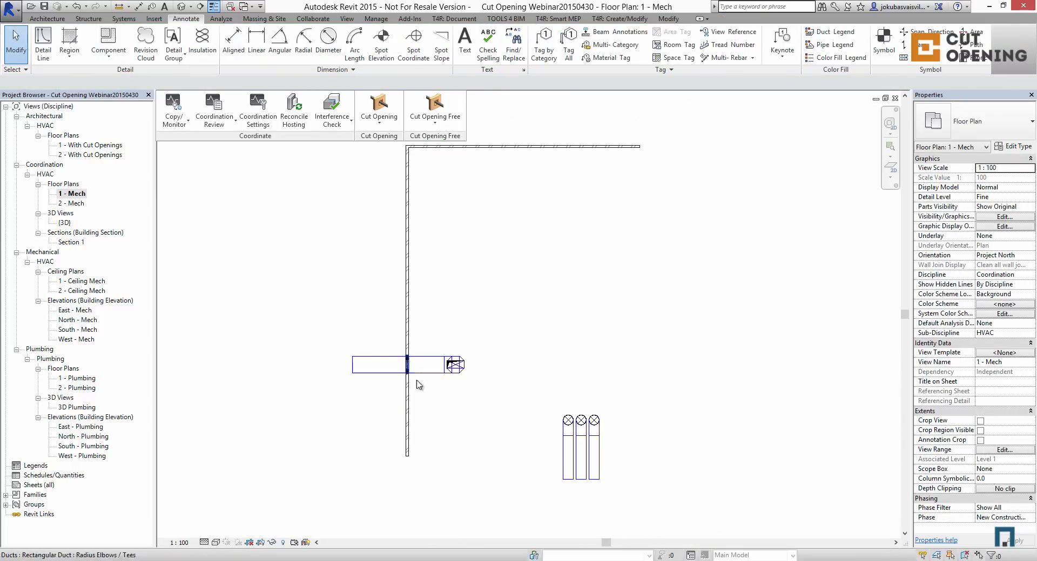
pyautogui.click(569, 49)
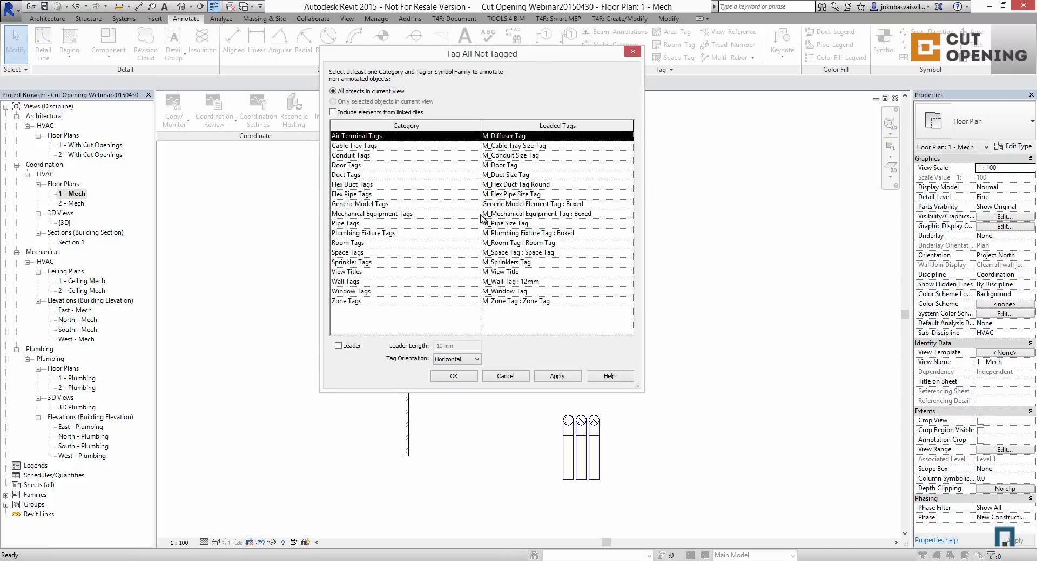
pyautogui.click(416, 205)
pyautogui.click(557, 378)
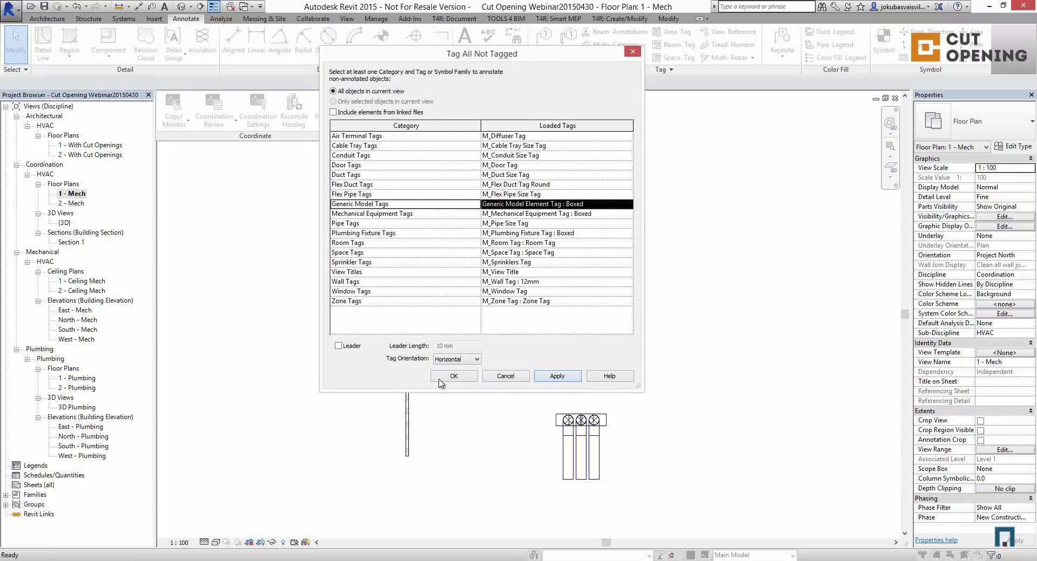
pyautogui.click(452, 377)
# Move the tag of the duct opening in the vertical wall above the duct, to the left side of the wall
pyautogui.scroll(4, 437, 363)
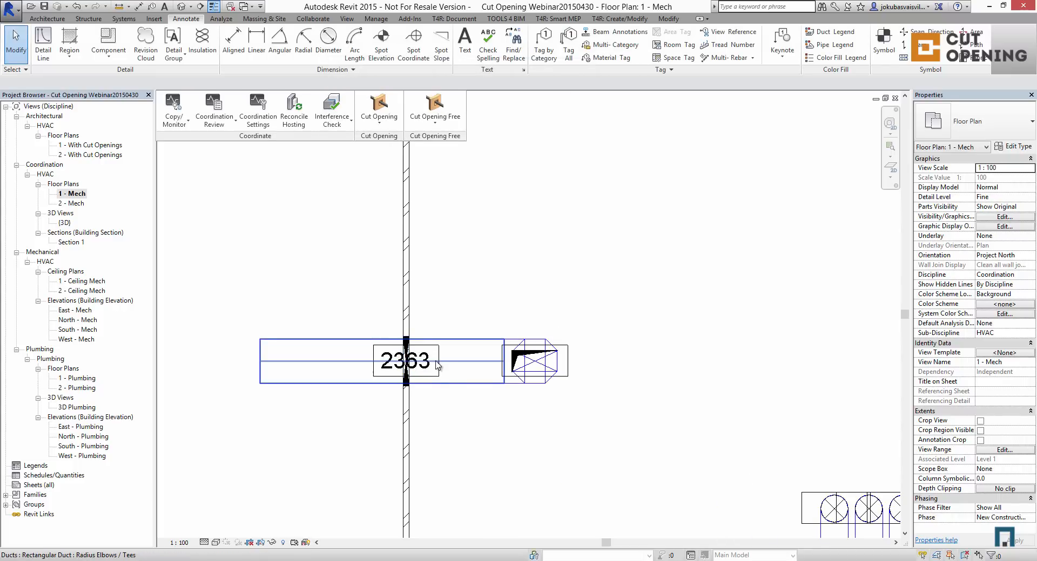
pyautogui.click(432, 376)
pyautogui.moveTo(406, 376); pyautogui.dragTo(356, 292)
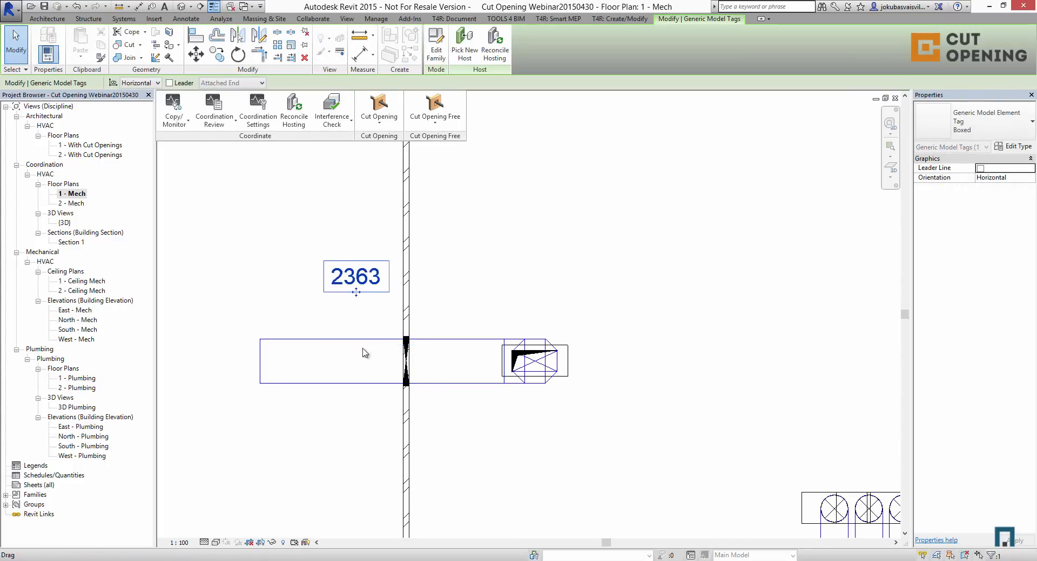
pyautogui.click(525, 430)
pyautogui.scroll(-5, 534, 410)
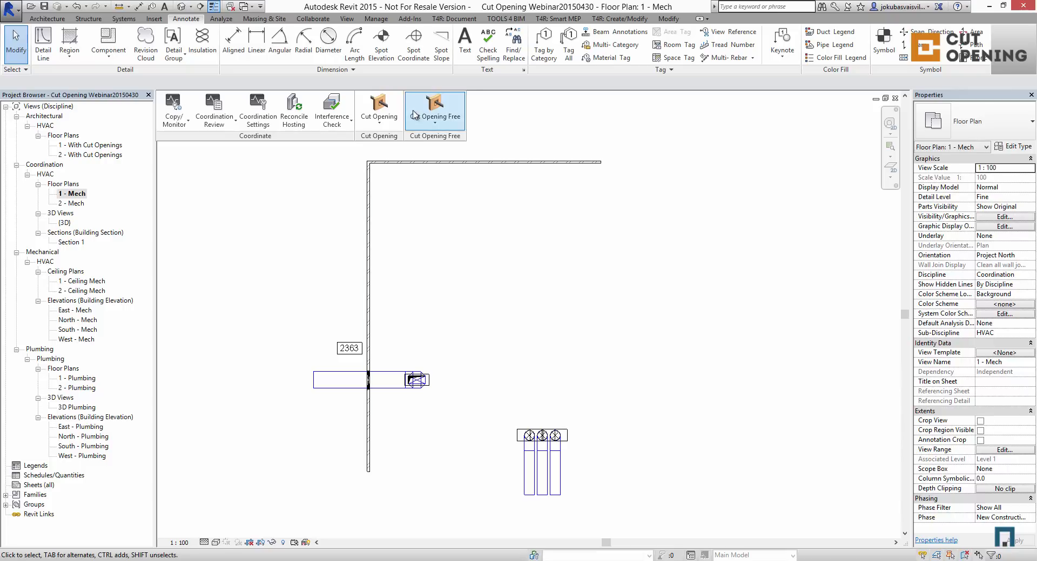
pyautogui.scroll(-5, 440, 324)
pyautogui.moveTo(599, 358); pyautogui.dragTo(423, 368, button='middle')
pyautogui.scroll(4, 665, 291)
pyautogui.scroll(-3, 613, 343)
pyautogui.moveTo(501, 370); pyautogui.dragTo(661, 369, button='middle')
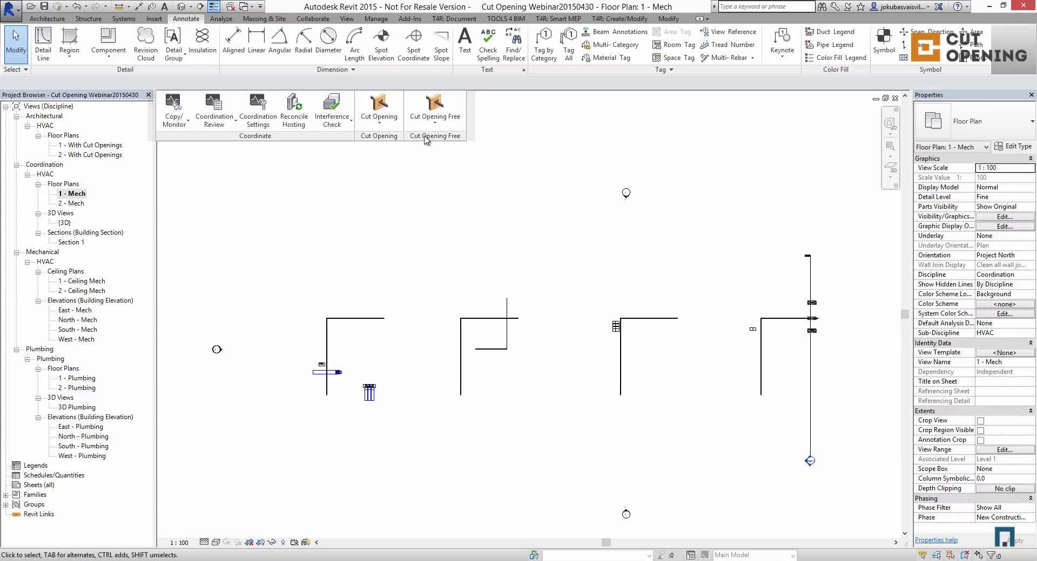
# Take the Cut Opening Free tool group out of the floating tools
pyautogui.moveTo(427, 136); pyautogui.dragTo(489, 57)
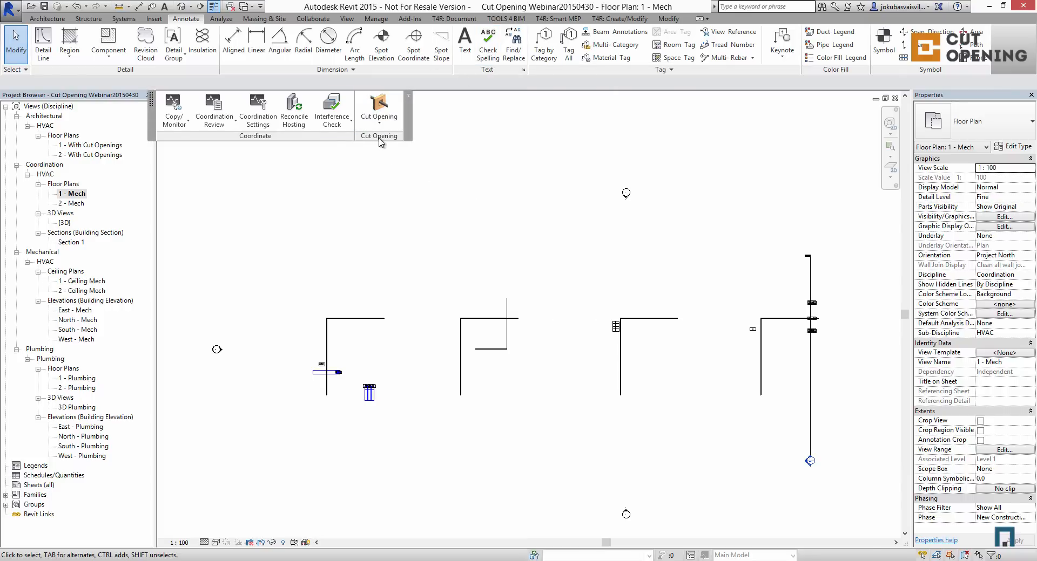
# Close the open floor plans, the Generic Model Element Tag family and the webinar project without saving changes
pyautogui.click(895, 98)
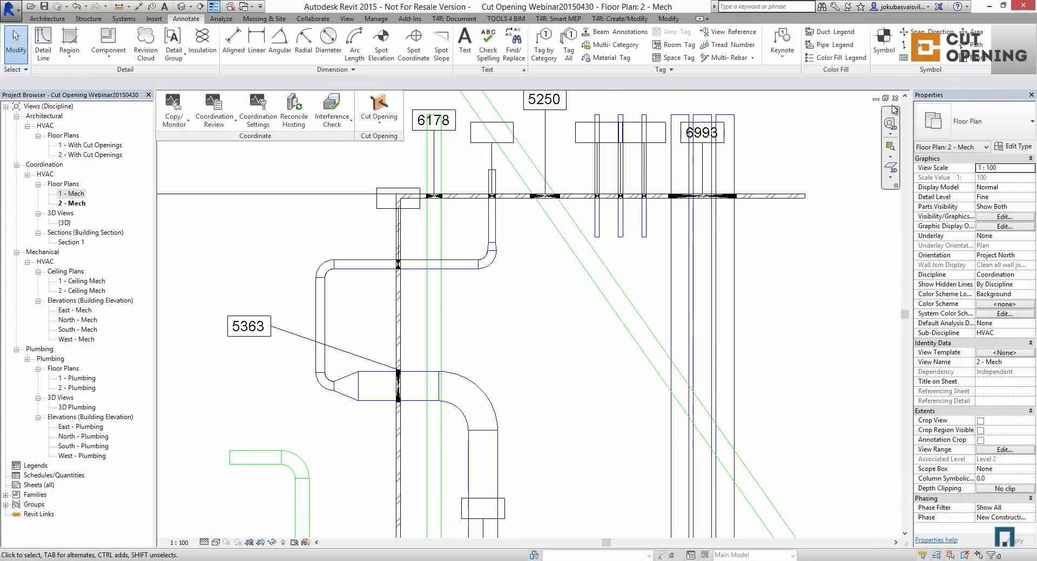
pyautogui.click(894, 98)
pyautogui.click(895, 98)
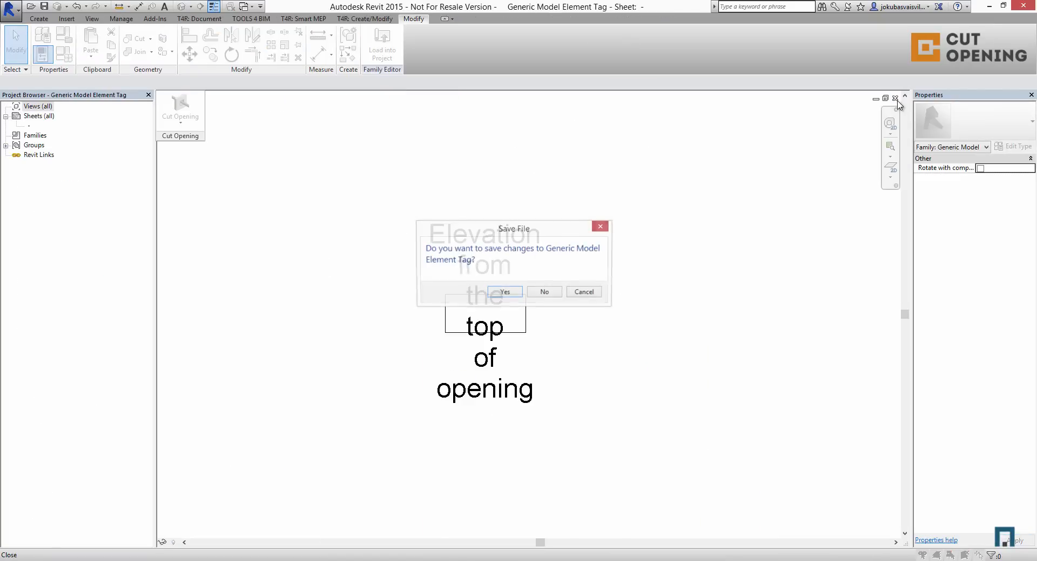
pyautogui.click(546, 291)
pyautogui.click(895, 99)
pyautogui.click(543, 292)
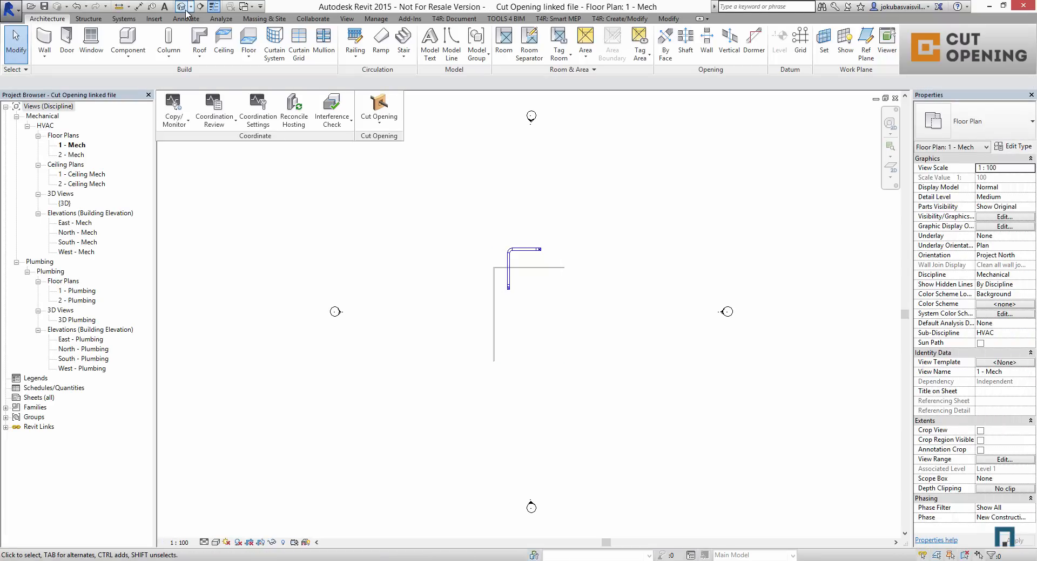
# Show the linked file in the default 3D view and select all its elements to highlight the ducts and pipes
pyautogui.click(182, 6)
pyautogui.keyDown('shift'); pyautogui.moveTo(513, 289); pyautogui.dragTo(564, 364, button='middle'); pyautogui.keyUp('shift')
pyautogui.moveTo(243, 164); pyautogui.dragTo(791, 500)
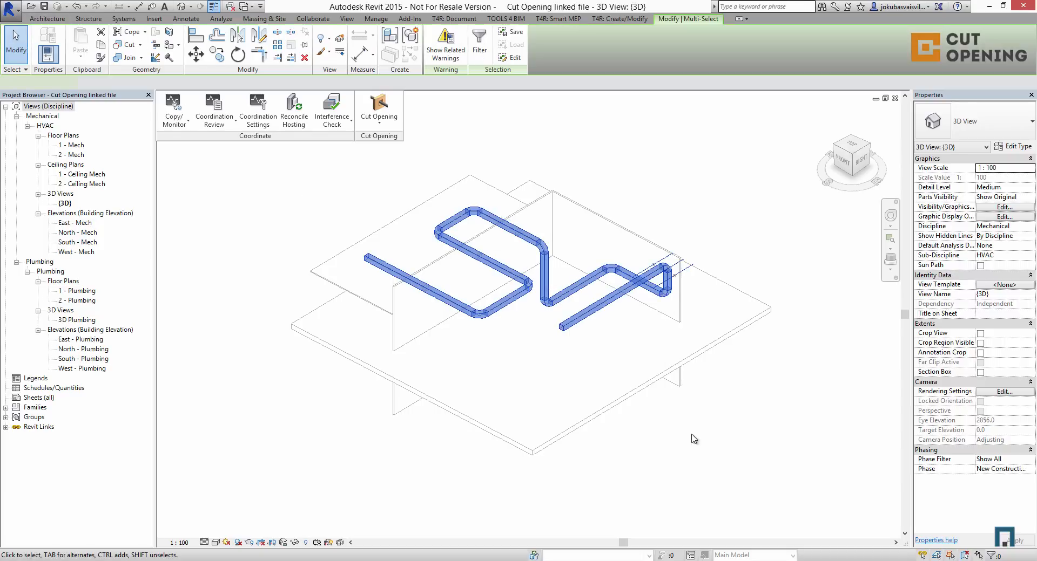
pyautogui.click(577, 384)
# Close the 3D view and the Cut Opening linked file project without saving changes
pyautogui.click(894, 99)
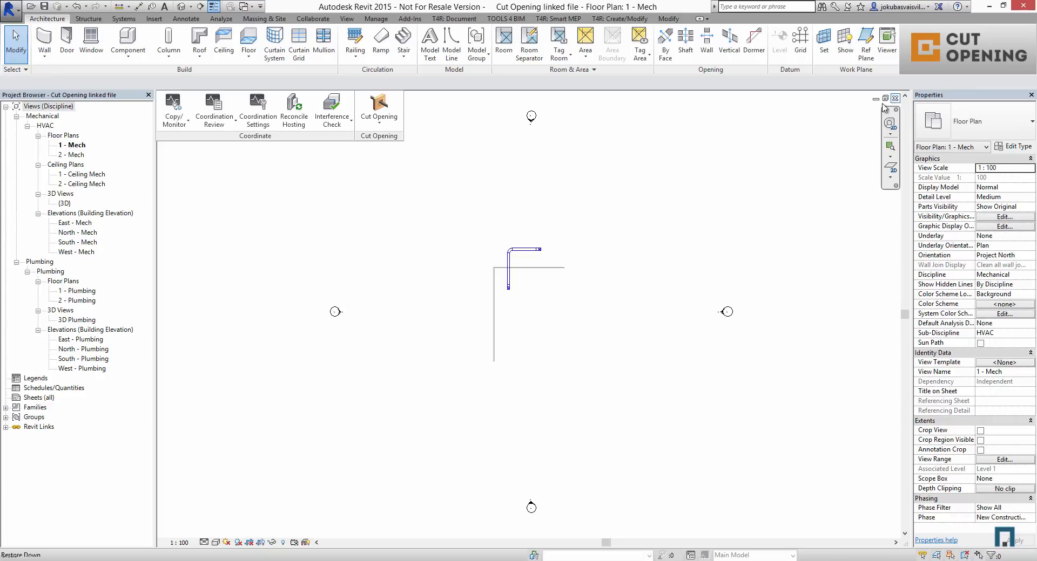
pyautogui.click(894, 99)
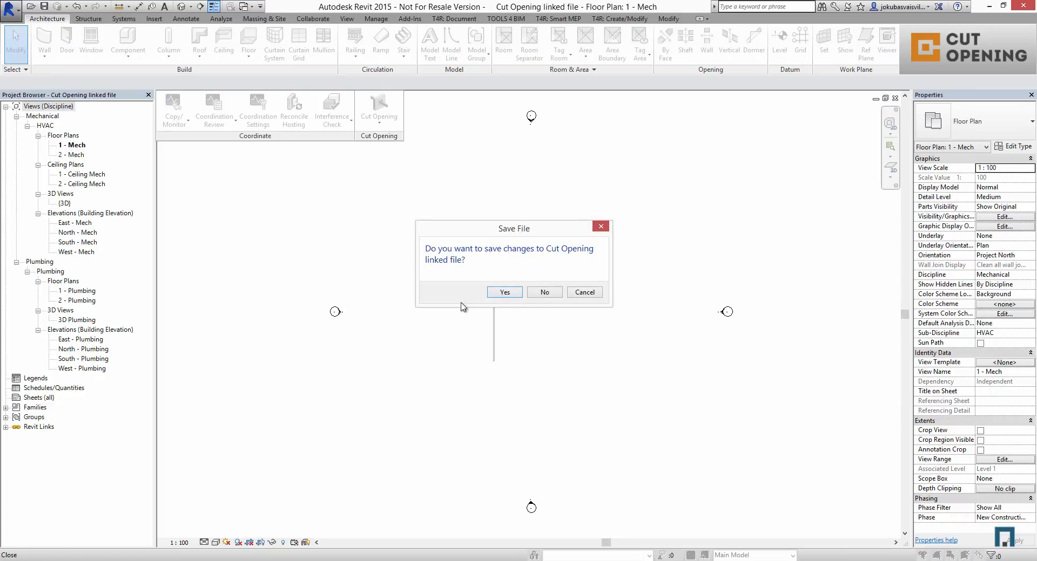
pyautogui.click(545, 292)
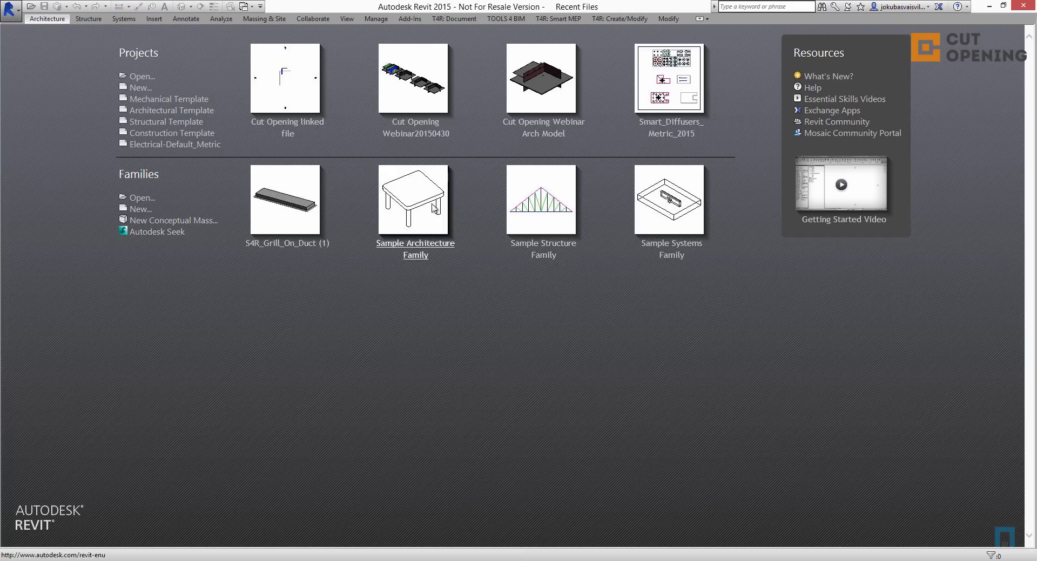
# Open the recent project Cut Opening Webinar Arch Model and bring its whole 3D model into view
pyautogui.click(529, 90)
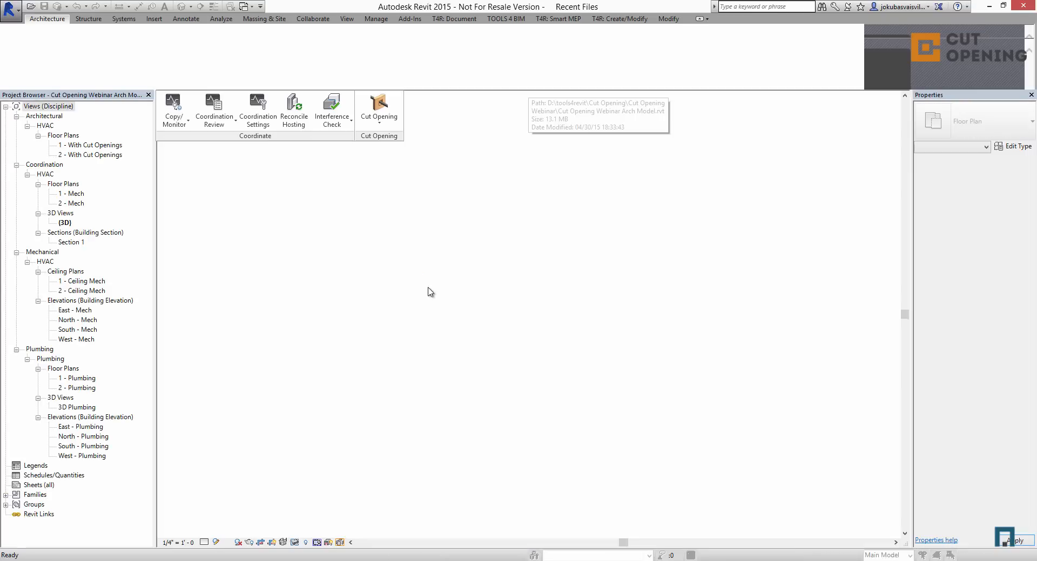
pyautogui.keyDown('ctrl'); pyautogui.moveTo(505, 301); pyautogui.dragTo(503, 293, button='middle'); pyautogui.keyUp('ctrl')
pyautogui.keyDown('shift'); pyautogui.moveTo(532, 361); pyautogui.dragTo(368, 386, button='middle'); pyautogui.keyUp('shift')
pyautogui.scroll(-3, 381, 371)
# Select the whole architectural model, filter the selection to Generic Models only, and delete those existing openings
pyautogui.moveTo(272, 238); pyautogui.dragTo(630, 452)
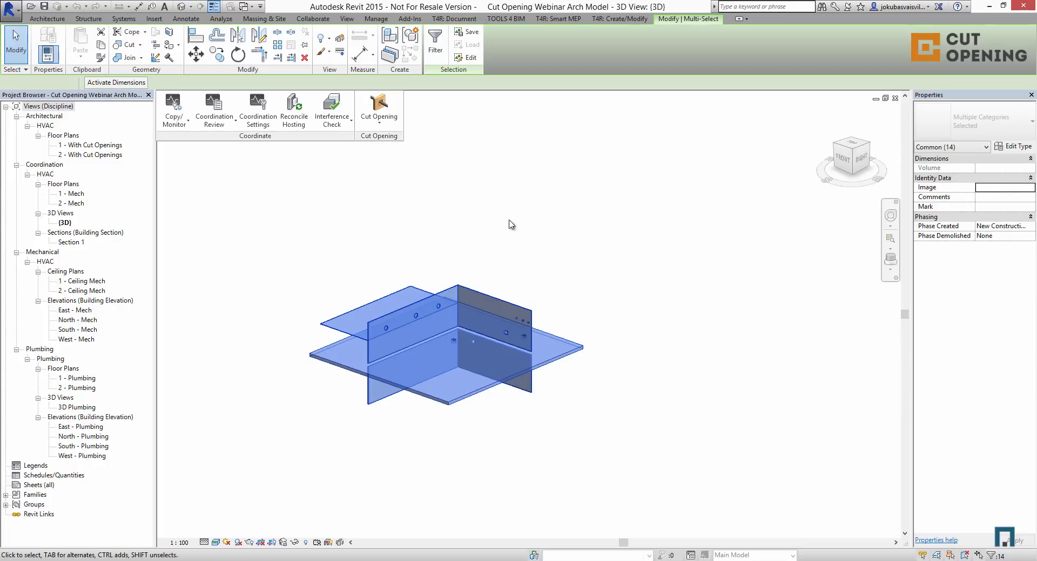
pyautogui.click(435, 64)
pyautogui.click(636, 158)
pyautogui.click(469, 157)
pyautogui.click(552, 291)
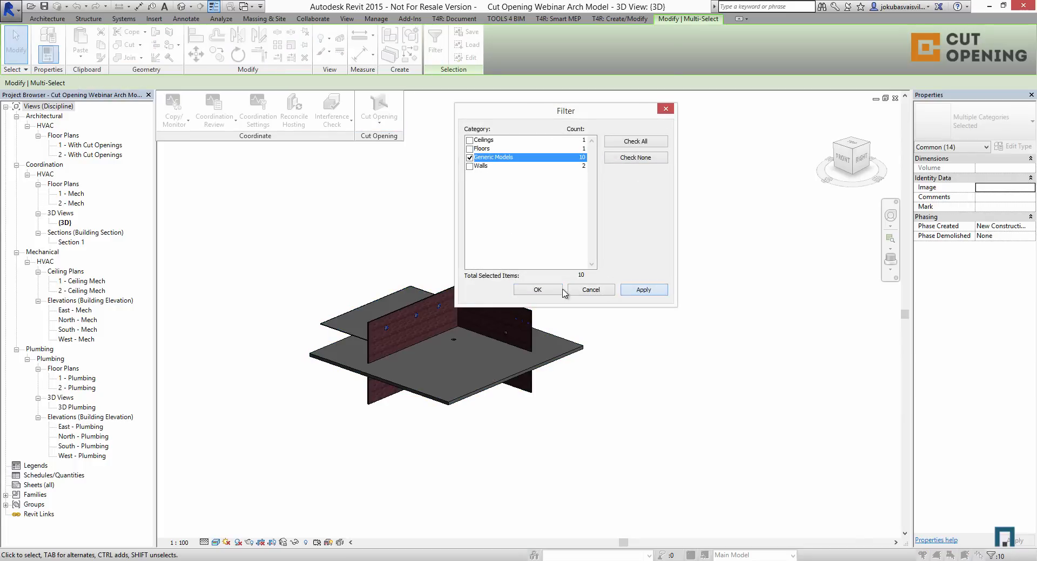
pyautogui.press('Delete')
# Close the Cut Opening Webinar Arch Model project and save its changes
pyautogui.keyDown('shift'); pyautogui.moveTo(523, 329); pyautogui.dragTo(545, 394, button='middle'); pyautogui.keyUp('shift')
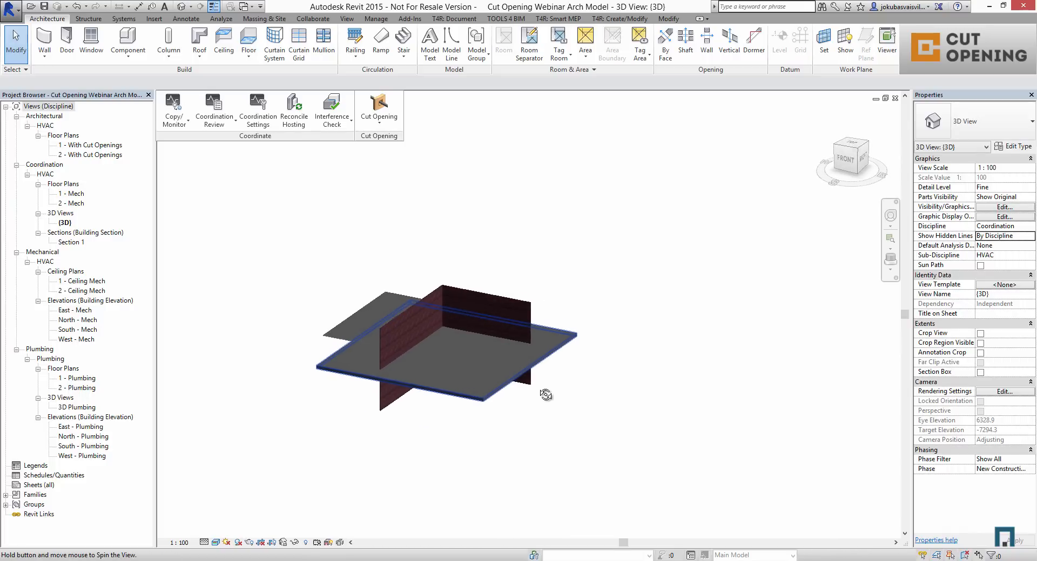
pyautogui.click(895, 99)
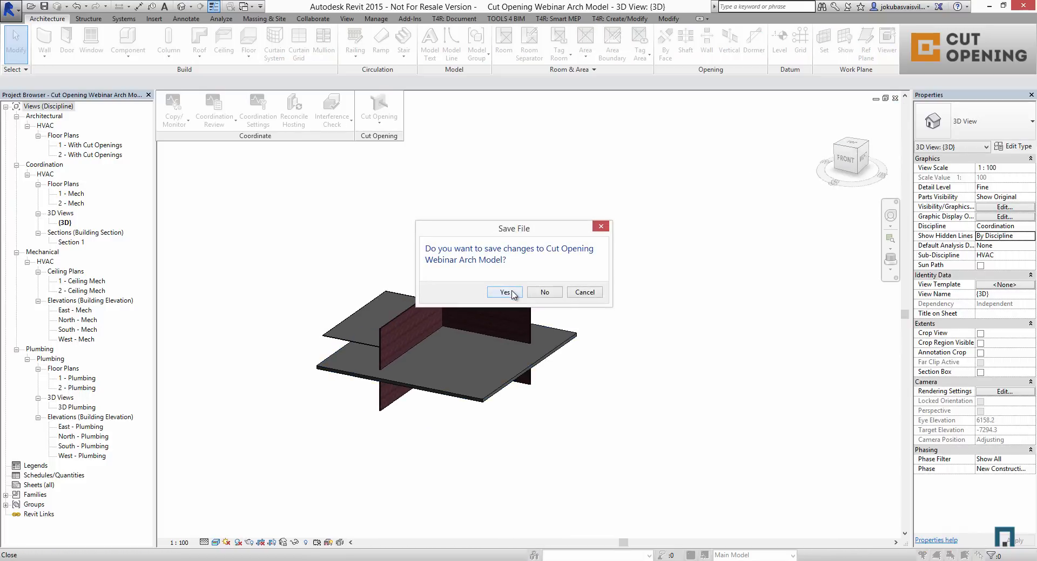
pyautogui.click(511, 293)
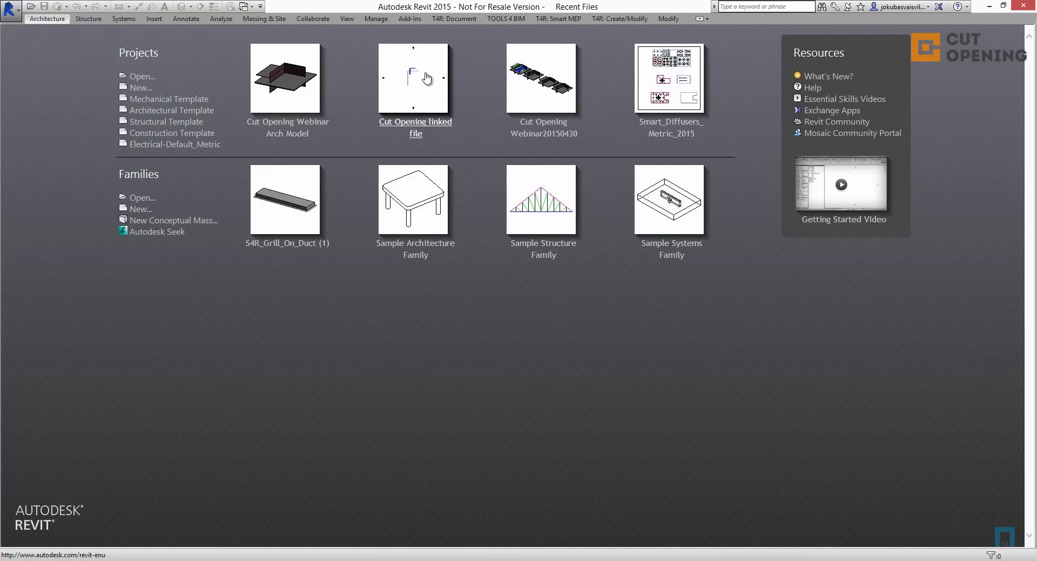
# Open the recent project Cut Opening linked file and show it in an isometric 3D view
pyautogui.click(427, 74)
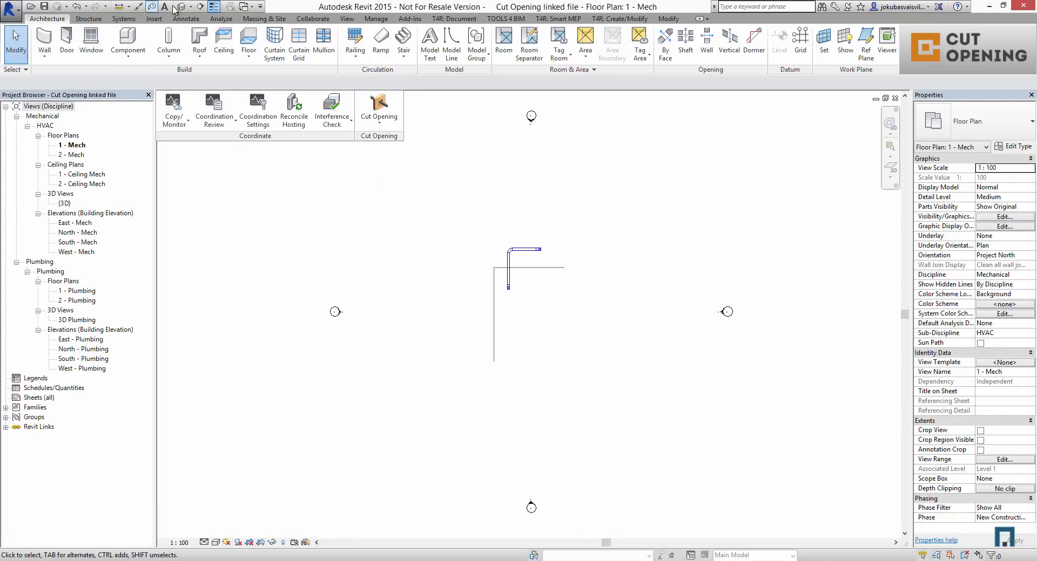
pyautogui.click(181, 7)
pyautogui.keyDown('shift'); pyautogui.moveTo(492, 313); pyautogui.dragTo(525, 485, button='middle'); pyautogui.keyUp('shift')
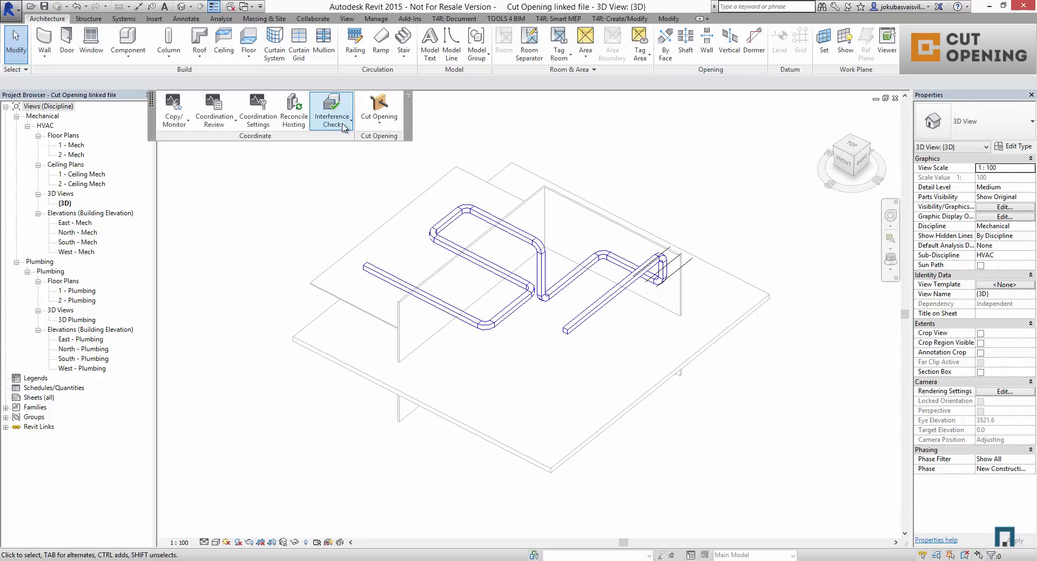
# Start an interference check and include Ducts and Pipes from the current project as the first set
pyautogui.click(344, 126)
pyautogui.click(340, 145)
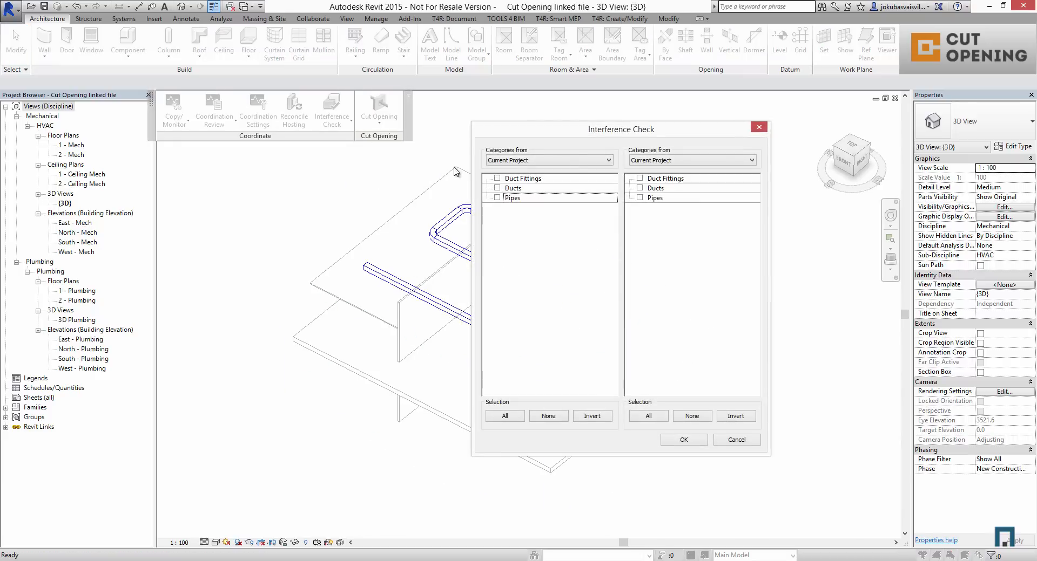
pyautogui.click(497, 188)
pyautogui.click(497, 198)
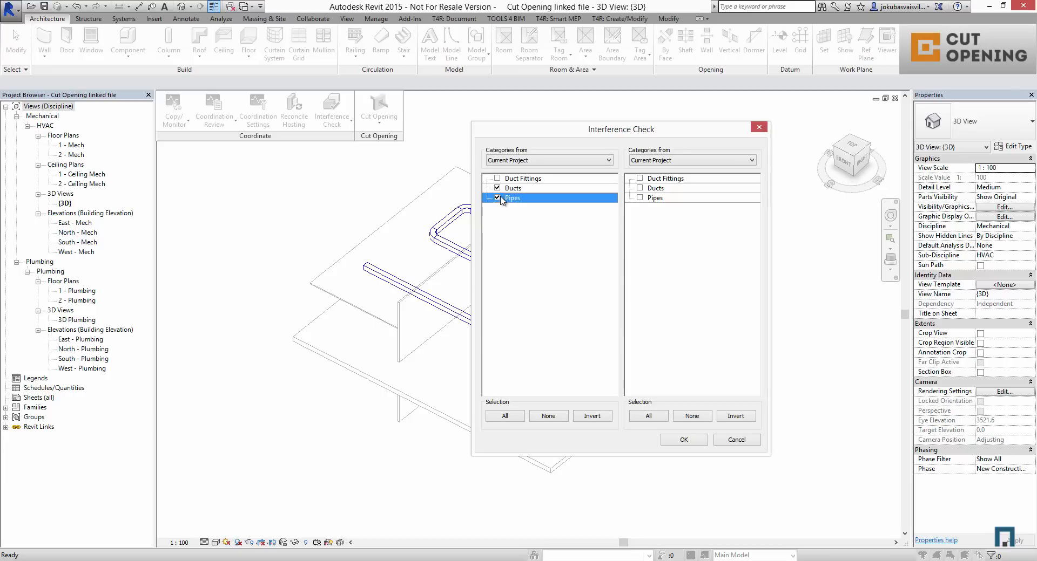
# Set the second set to Ceilings, Floors and Walls from Cut Opening Webinar Arch Model.rvt and run the interference check
pyautogui.click(750, 161)
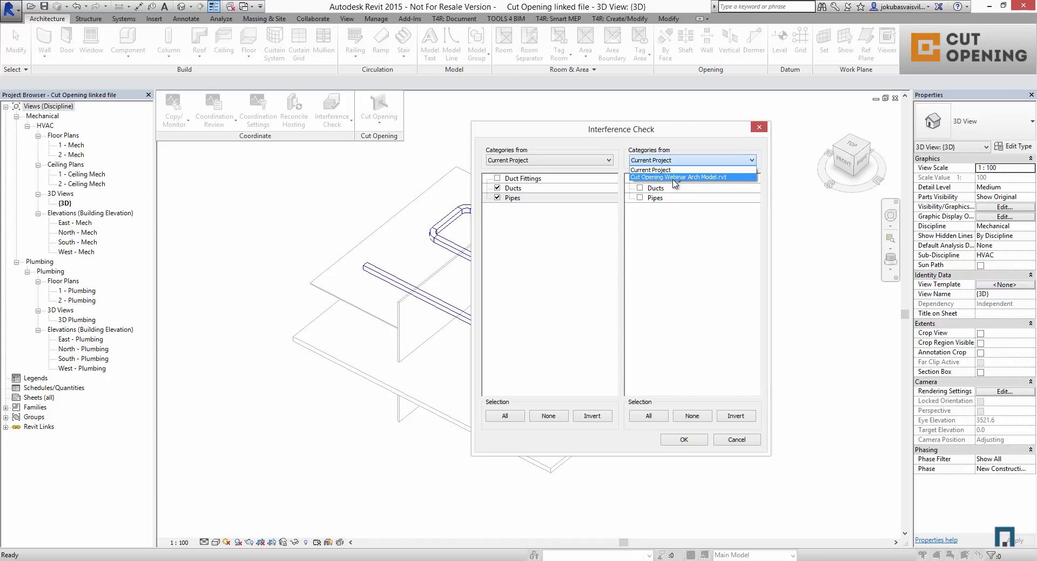
pyautogui.click(674, 178)
pyautogui.click(638, 188)
pyautogui.click(639, 179)
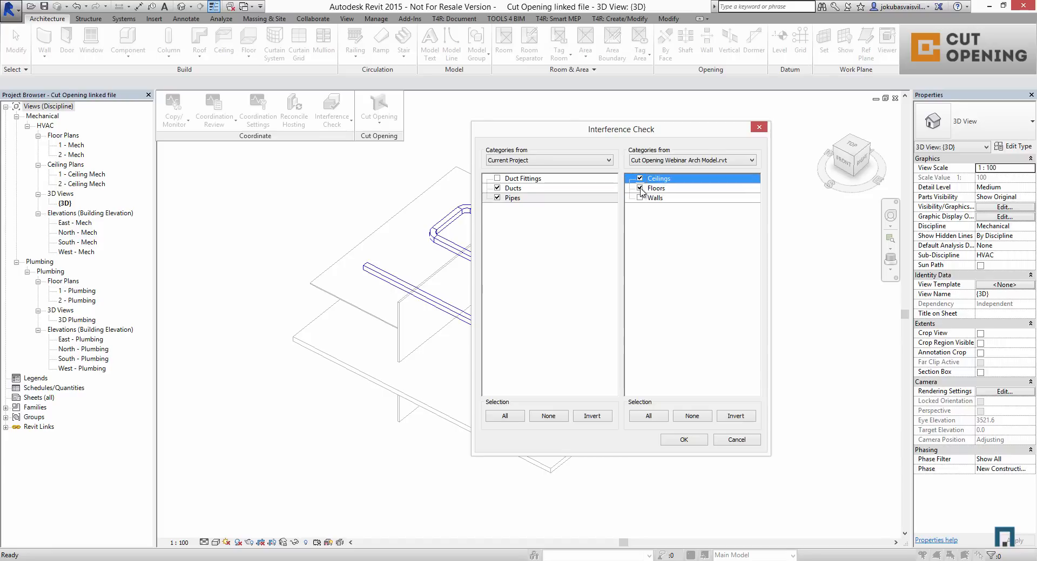
pyautogui.click(640, 198)
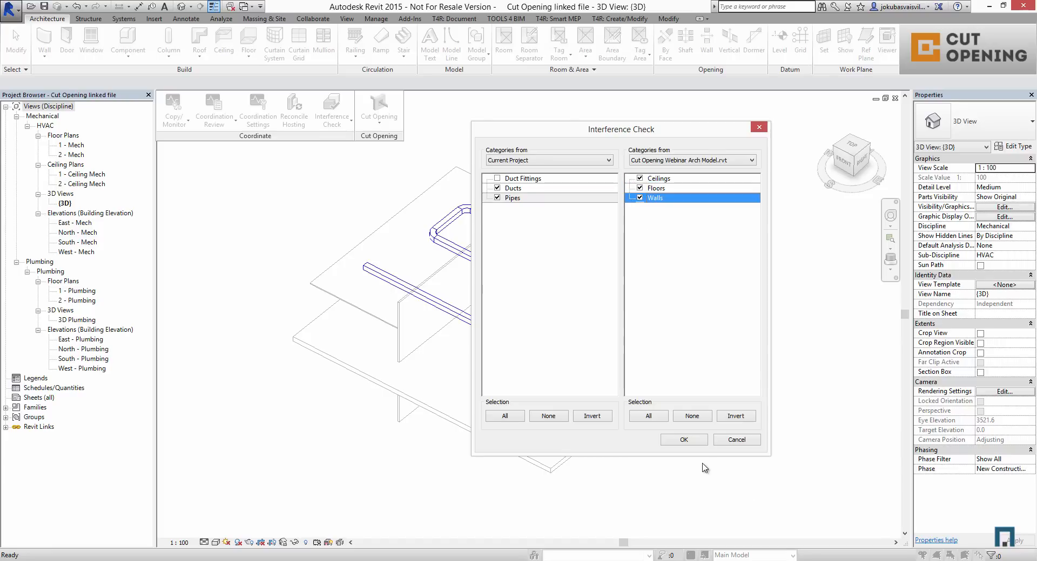
pyautogui.click(684, 440)
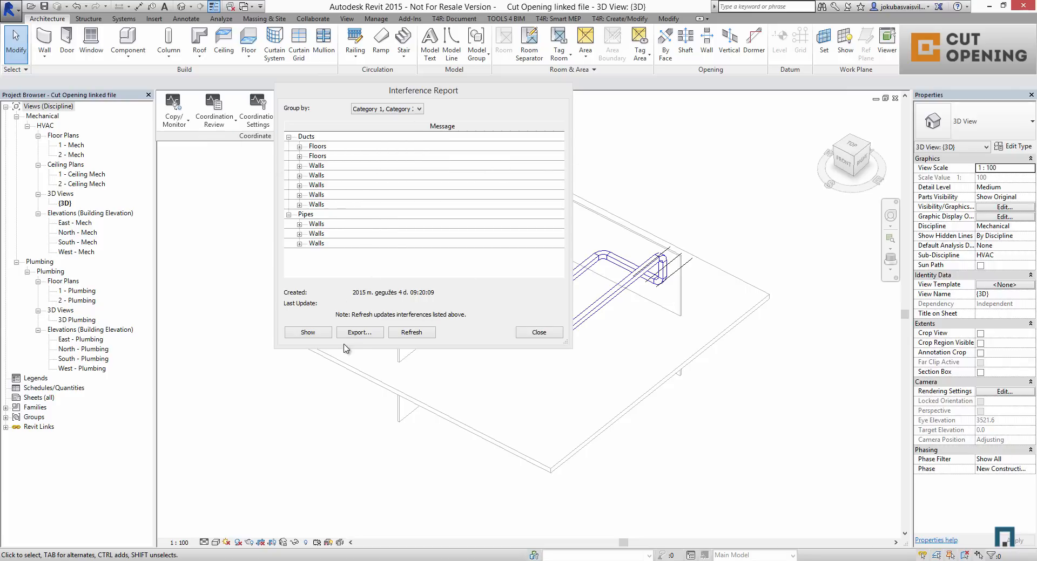
# Export the interference report to the Desktop as Linked in HTML format, overwriting the existing file, and close the report
pyautogui.click(360, 332)
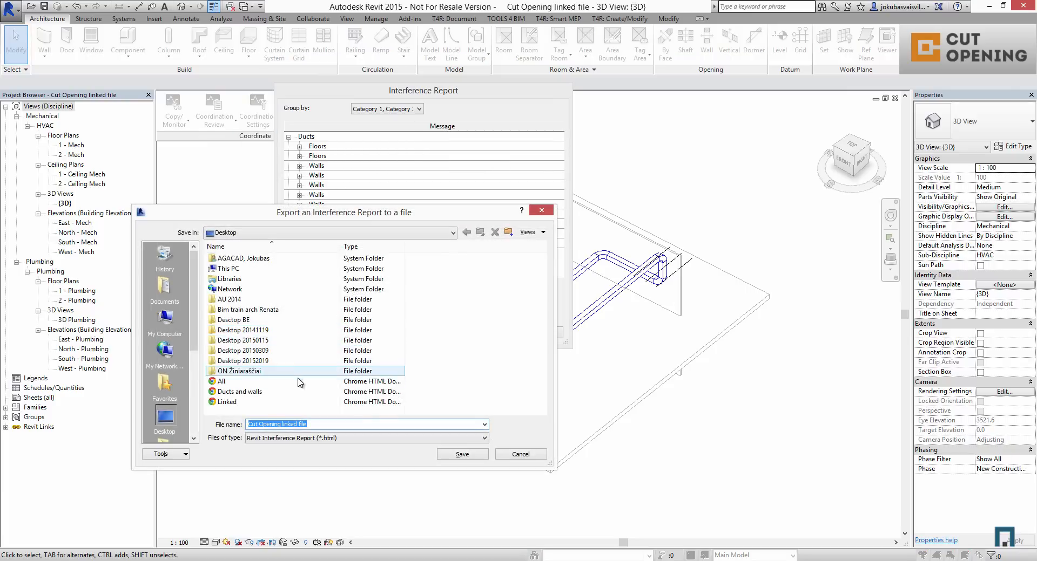
pyautogui.click(225, 401)
pyautogui.click(450, 456)
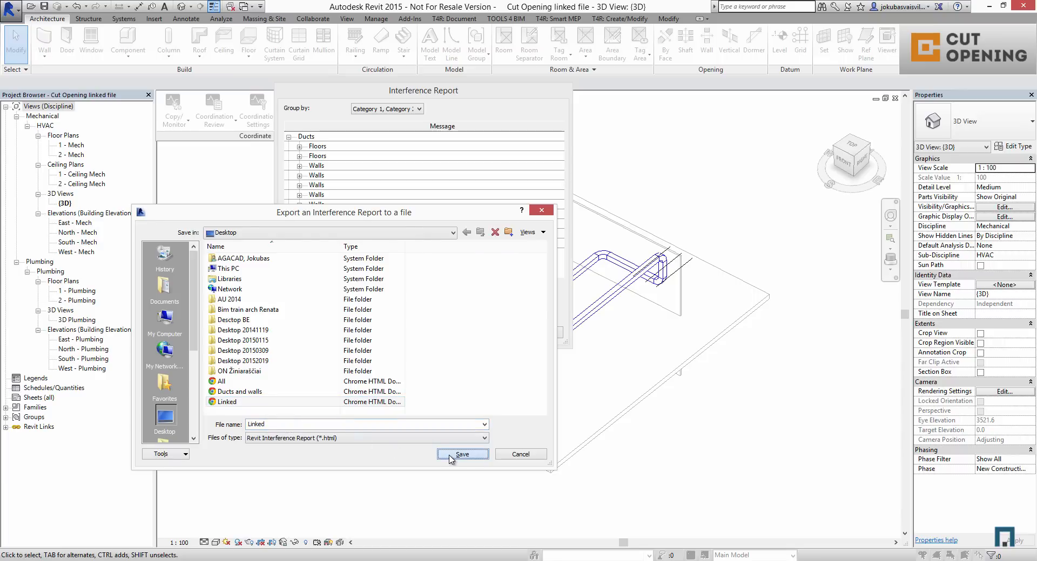
pyautogui.click(545, 297)
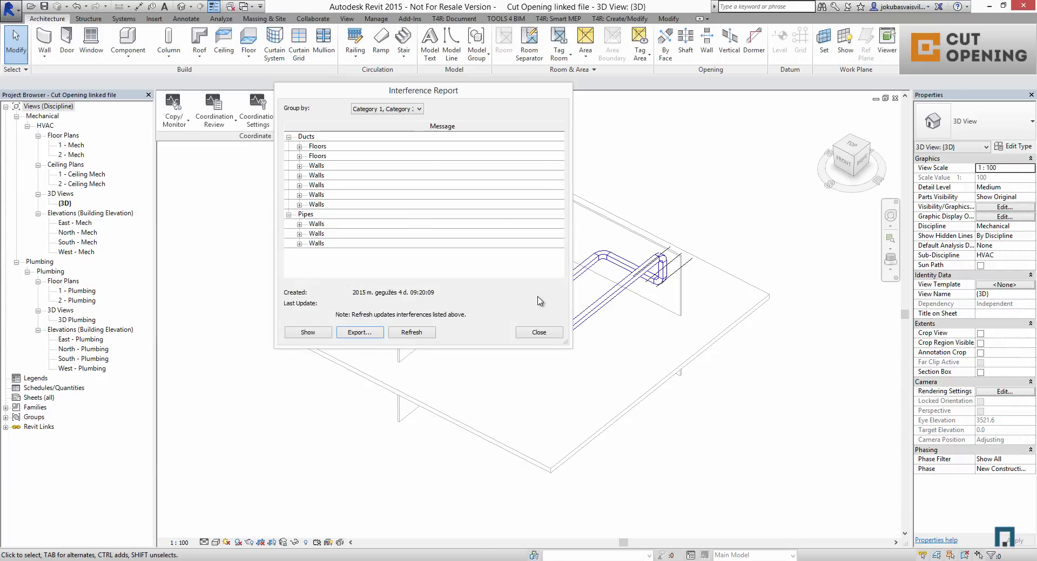
pyautogui.click(539, 333)
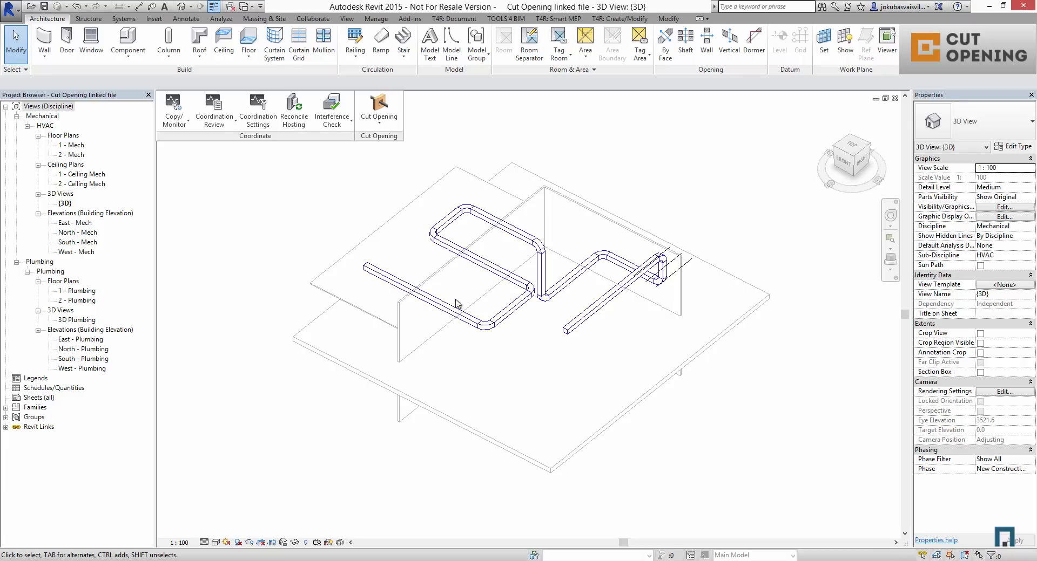
pyautogui.keyDown('shift'); pyautogui.moveTo(603, 373); pyautogui.dragTo(648, 340, button='middle'); pyautogui.keyUp('shift')
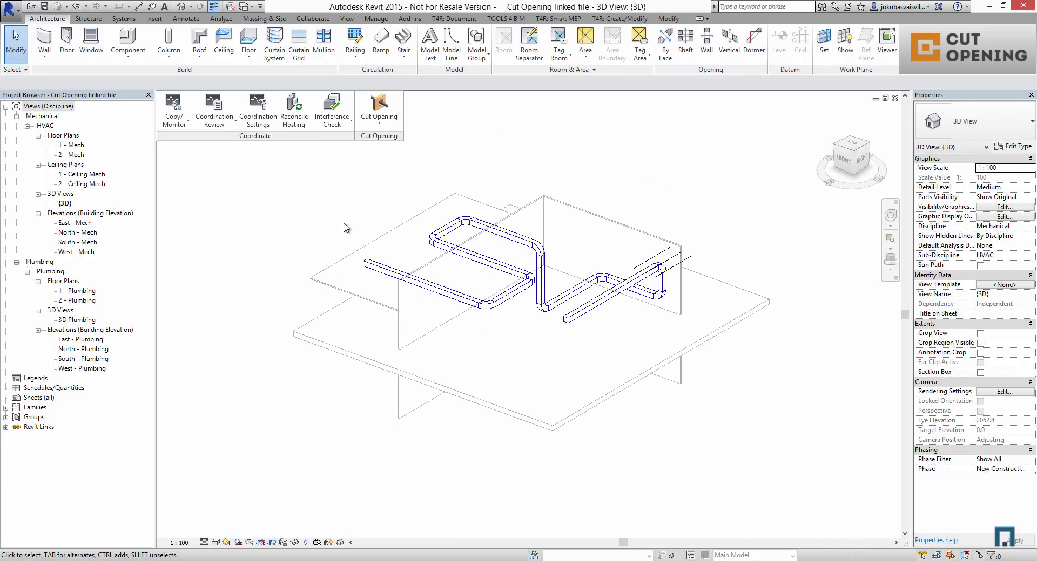
# Load the Linked HTML interference report from the Desktop into Cut Opening's Read Interference Check Data
pyautogui.click(398, 126)
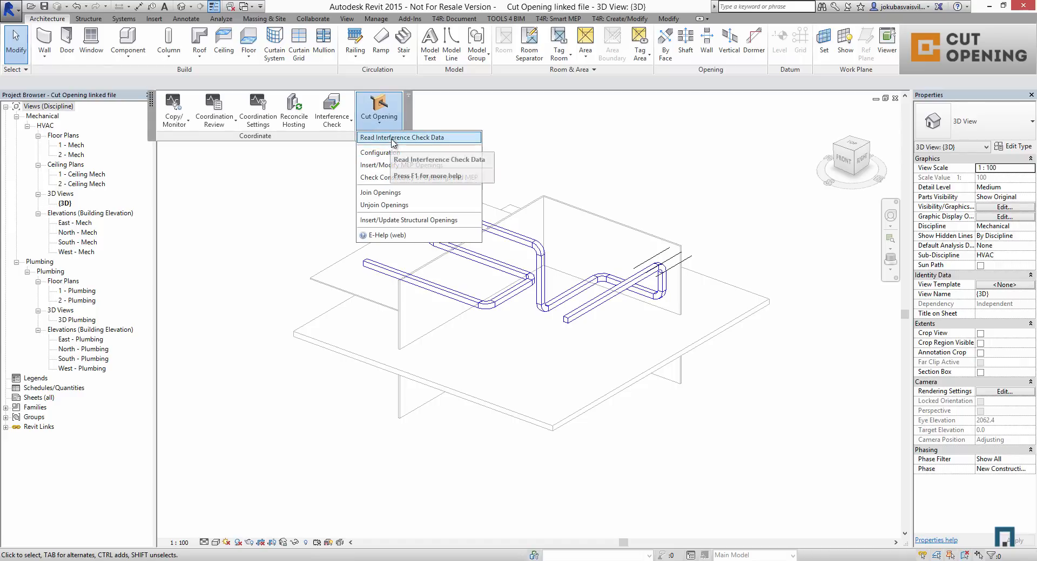
pyautogui.click(393, 137)
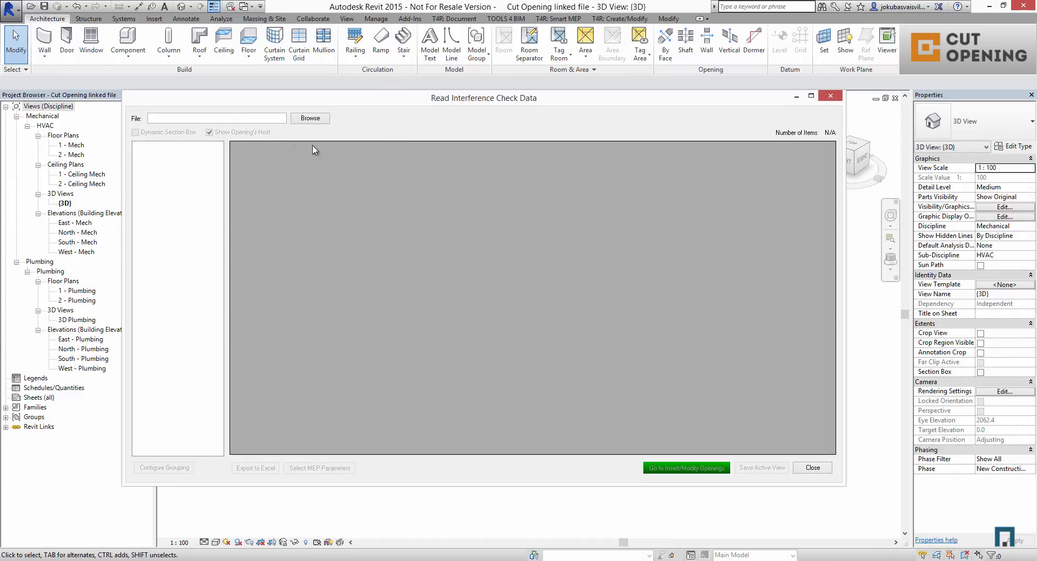
pyautogui.click(310, 118)
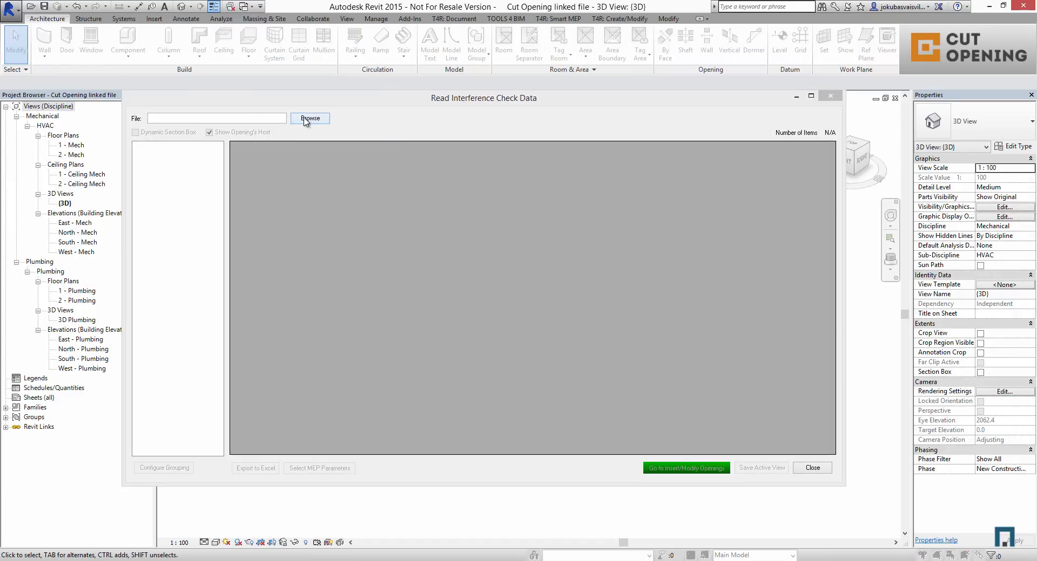
pyautogui.click(587, 270)
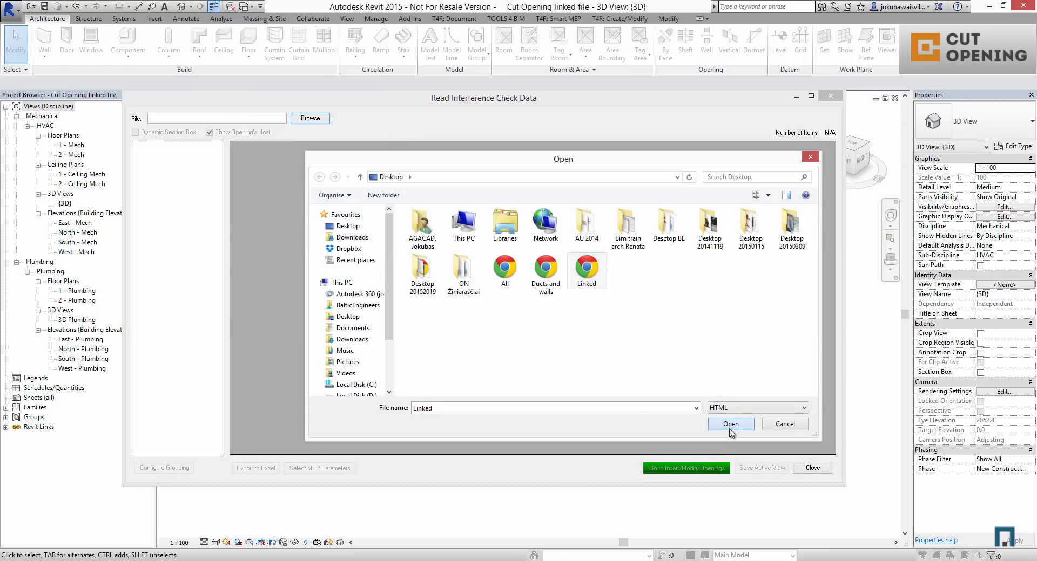
pyautogui.click(730, 425)
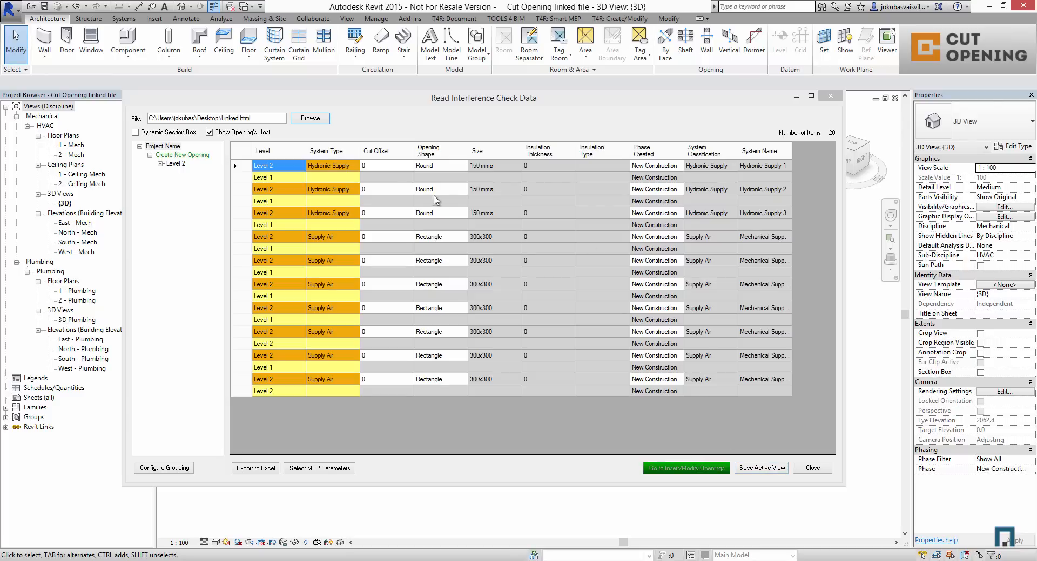
# Hide the openings' host rows and set Cut Offset to 10 for the first nine openings
pyautogui.moveTo(399, 166); pyautogui.dragTo(397, 261)
pyautogui.rightClick(392, 230)
pyautogui.click(432, 232)
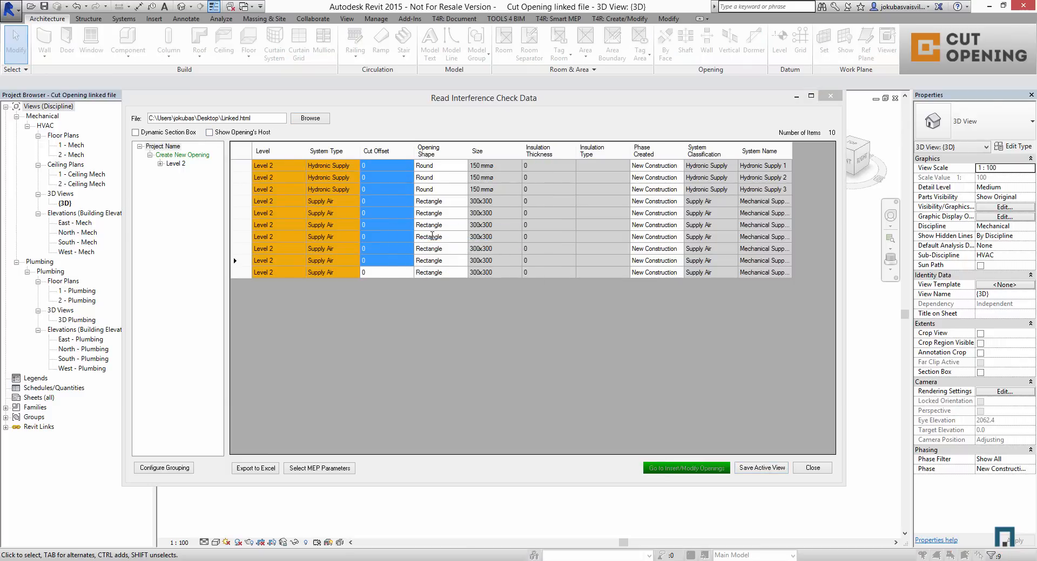
pyautogui.click(437, 254)
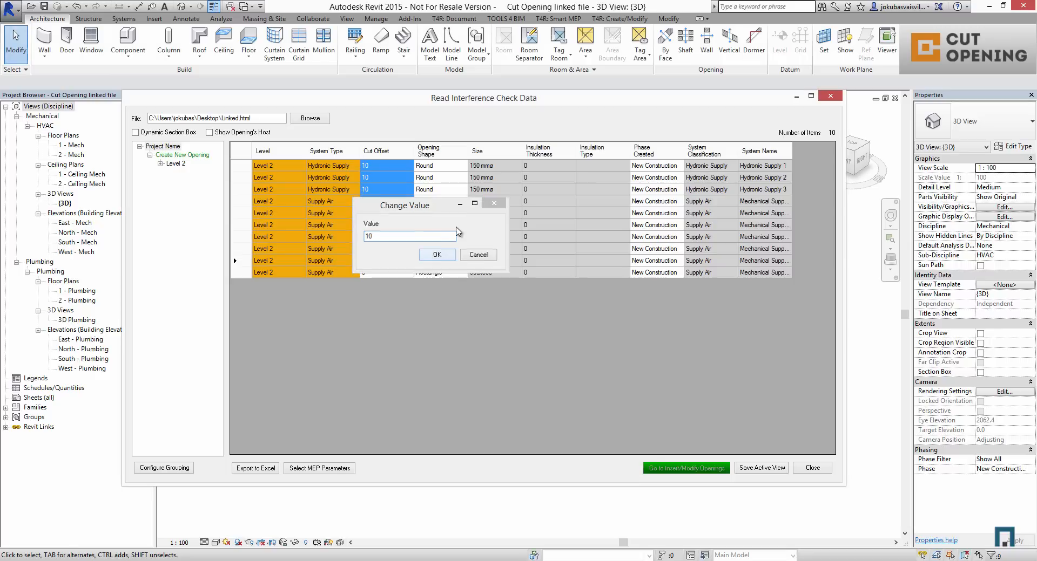
# Set the opening shape to Round for the third Hydronic Supply opening and the first three Supply Air openings
pyautogui.moveTo(432, 189); pyautogui.dragTo(443, 227)
pyautogui.rightClick(442, 228)
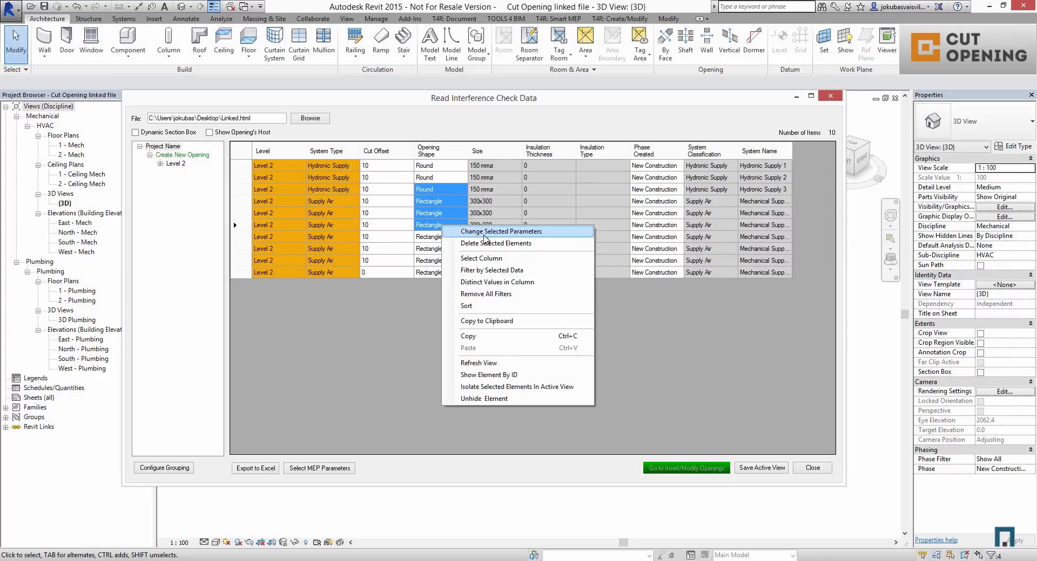
pyautogui.click(486, 232)
pyautogui.click(484, 234)
pyautogui.click(476, 252)
pyautogui.click(478, 250)
# Set the opening shape to Rectangle for the first two Hydronic Supply openings
pyautogui.moveTo(446, 166); pyautogui.dragTo(441, 182)
pyautogui.rightClick(441, 182)
pyautogui.click(451, 186)
pyautogui.click(453, 185)
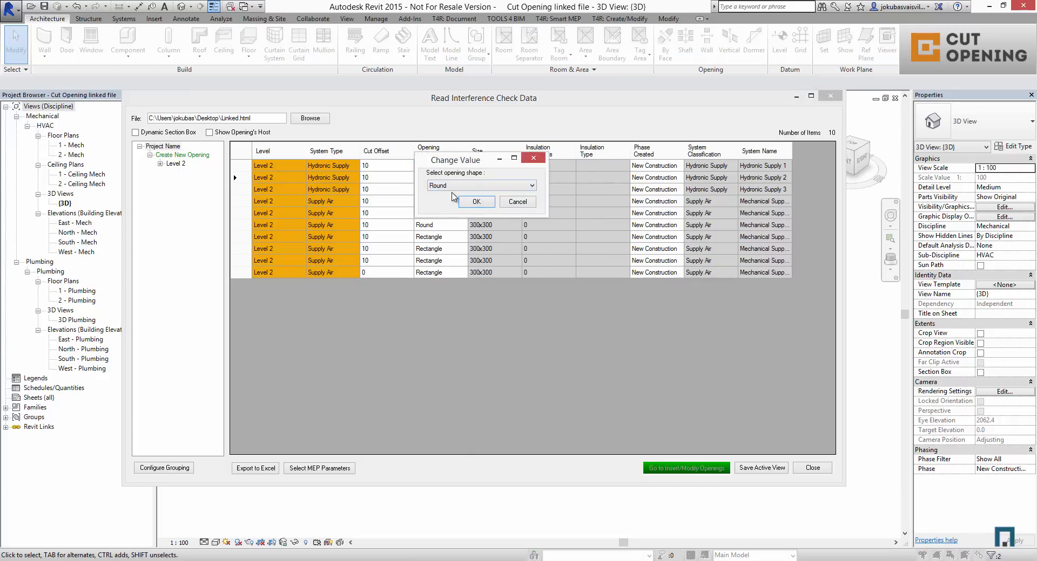
pyautogui.click(442, 206)
pyautogui.click(477, 205)
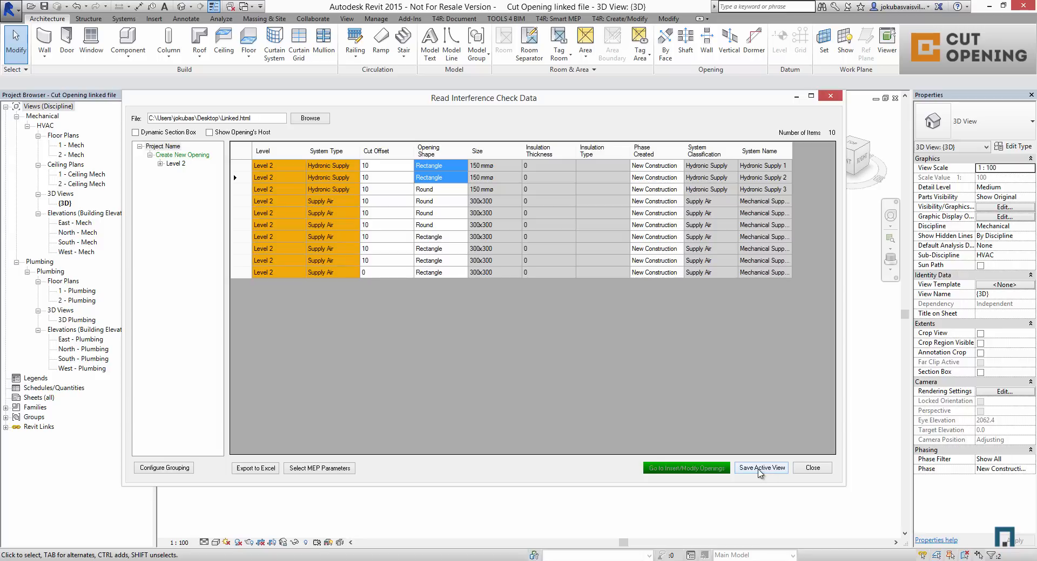
# Save the active opening data view to the Desktop as Linked xml, overwriting the existing file
pyautogui.click(760, 469)
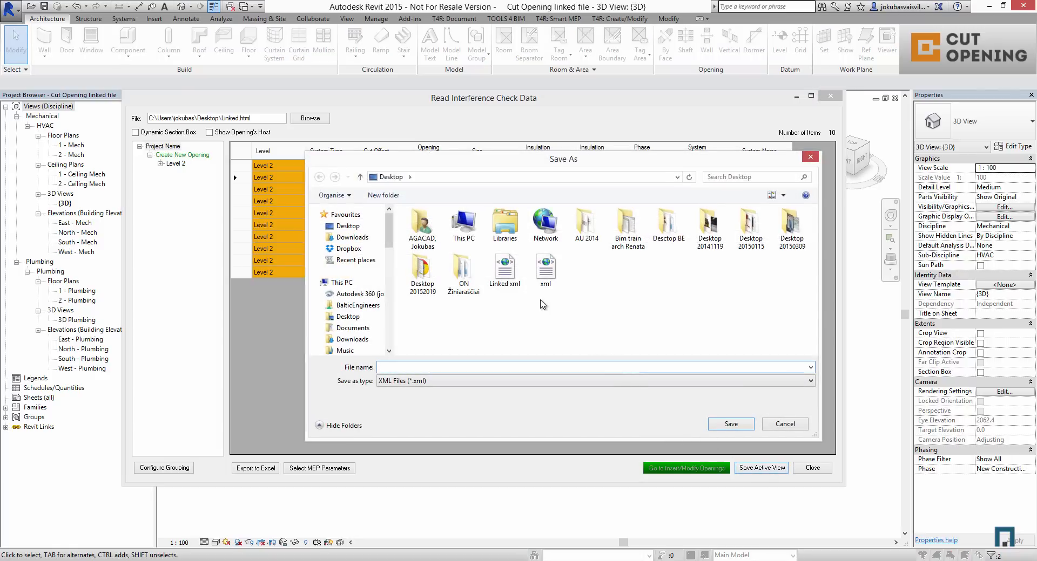
pyautogui.click(517, 272)
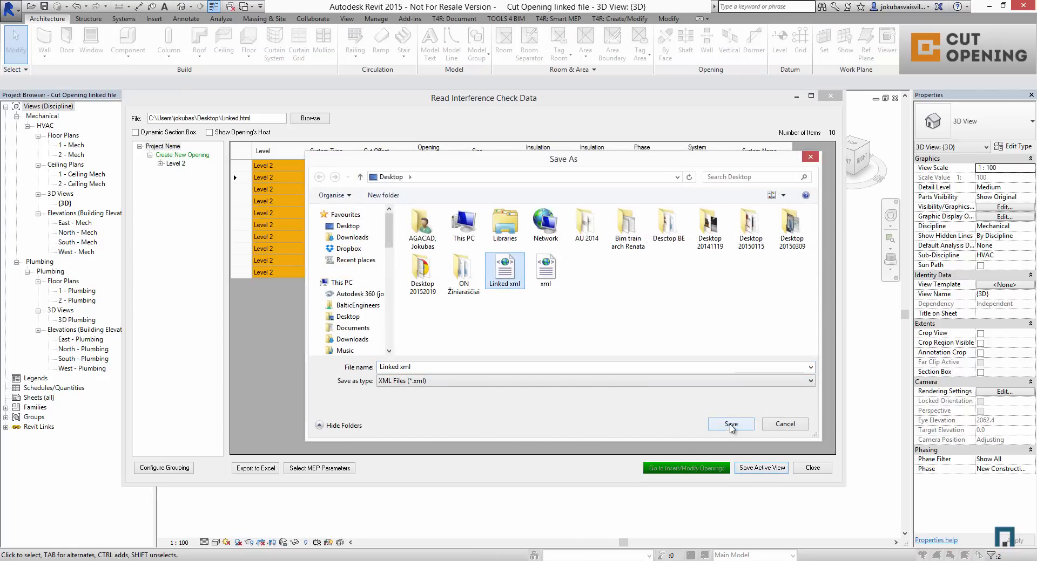
pyautogui.click(731, 424)
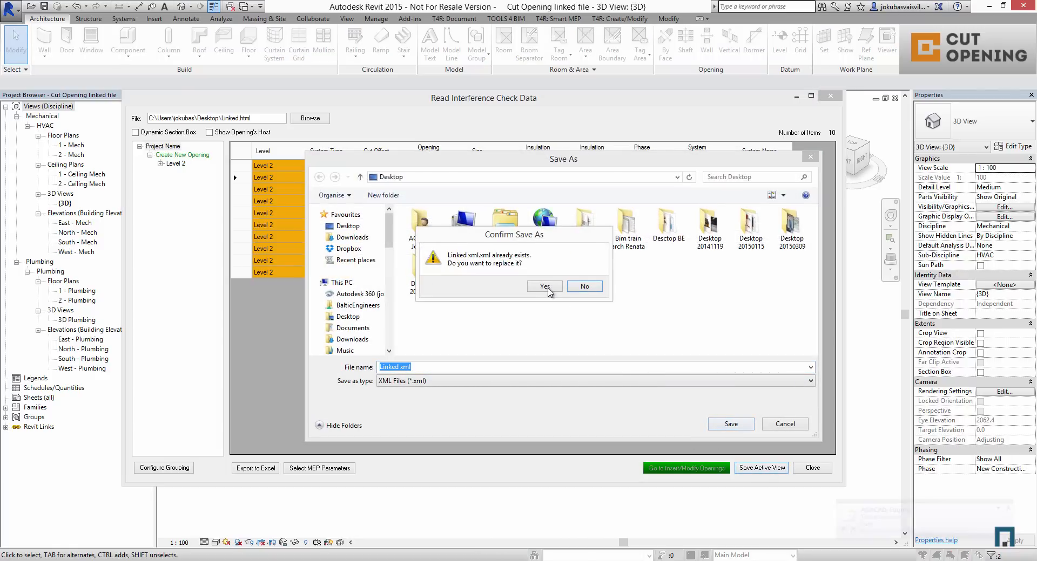
pyautogui.click(545, 287)
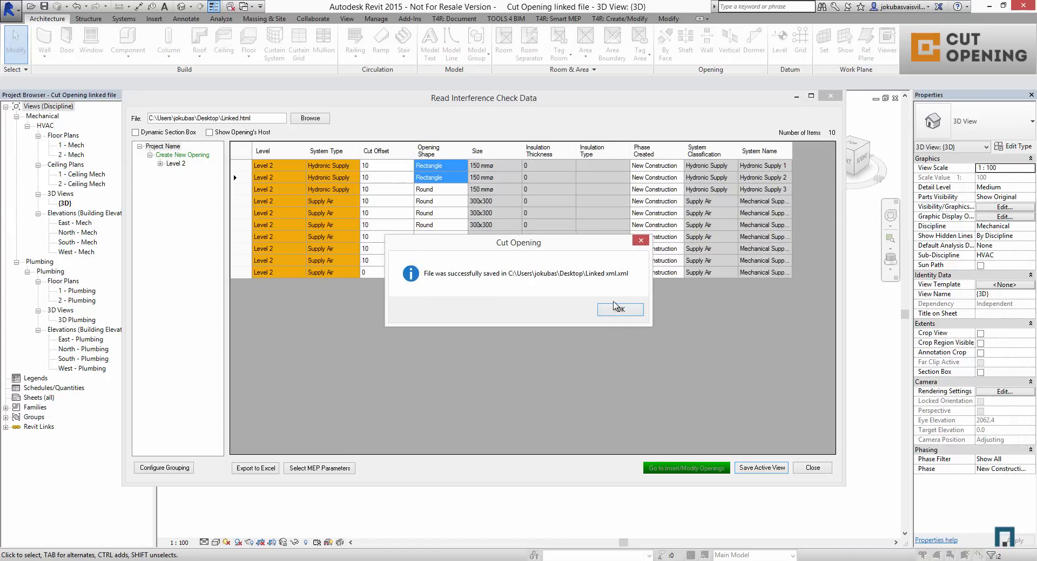
pyautogui.click(618, 315)
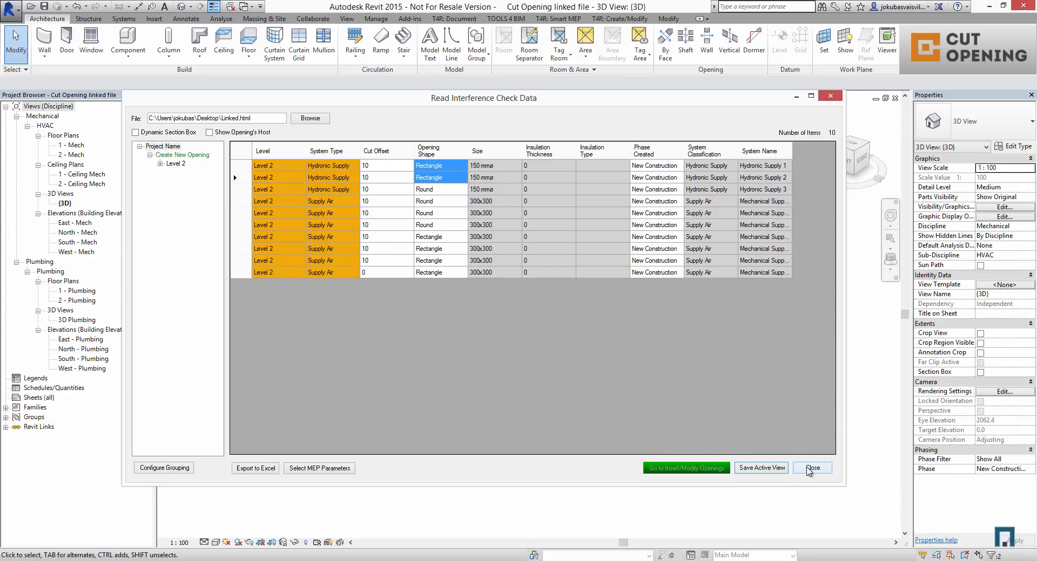
# Close the interference data and close the Cut Opening linked file project without saving changes
pyautogui.click(810, 468)
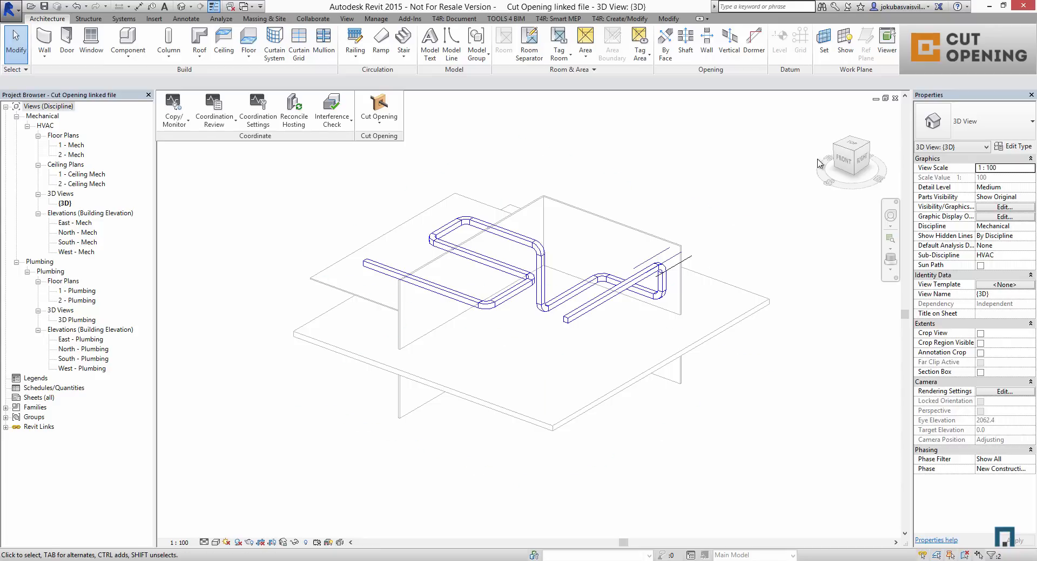
pyautogui.click(895, 98)
pyautogui.click(895, 99)
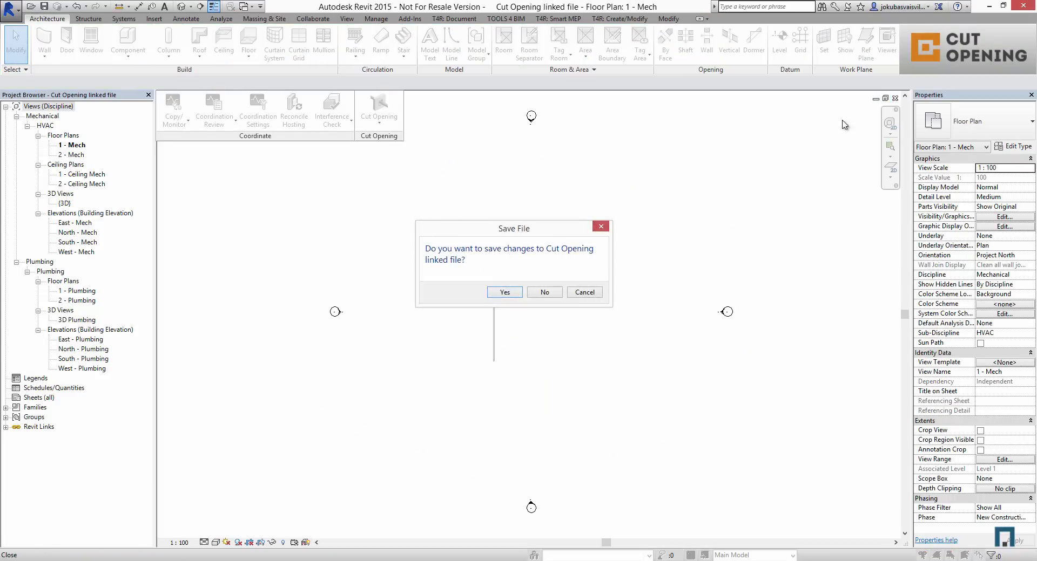
pyautogui.click(544, 292)
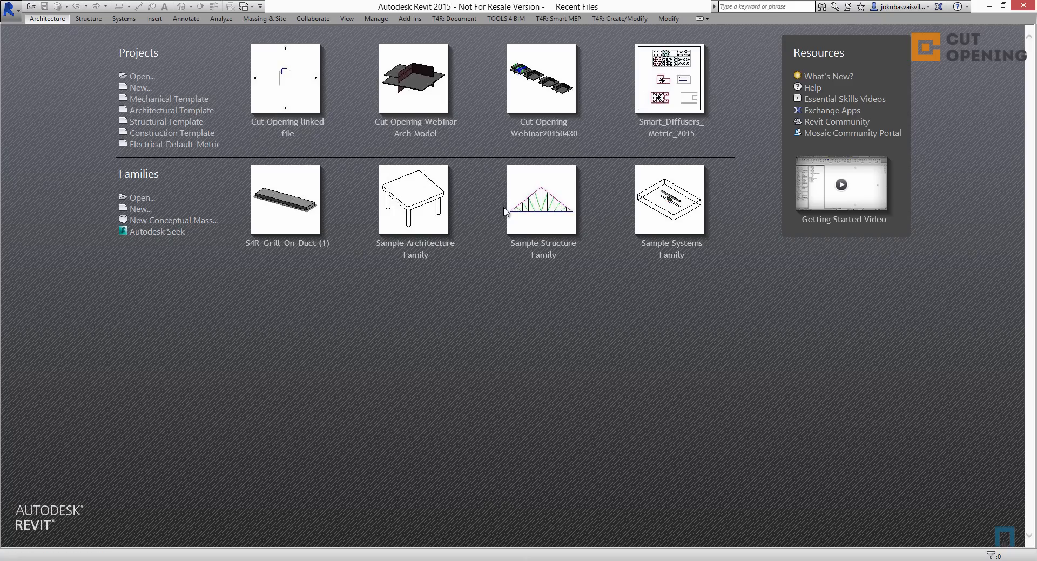
# Open the recent project Cut Opening Webinar Arch Model and start Insert/Modify MEP Openings
pyautogui.click(424, 92)
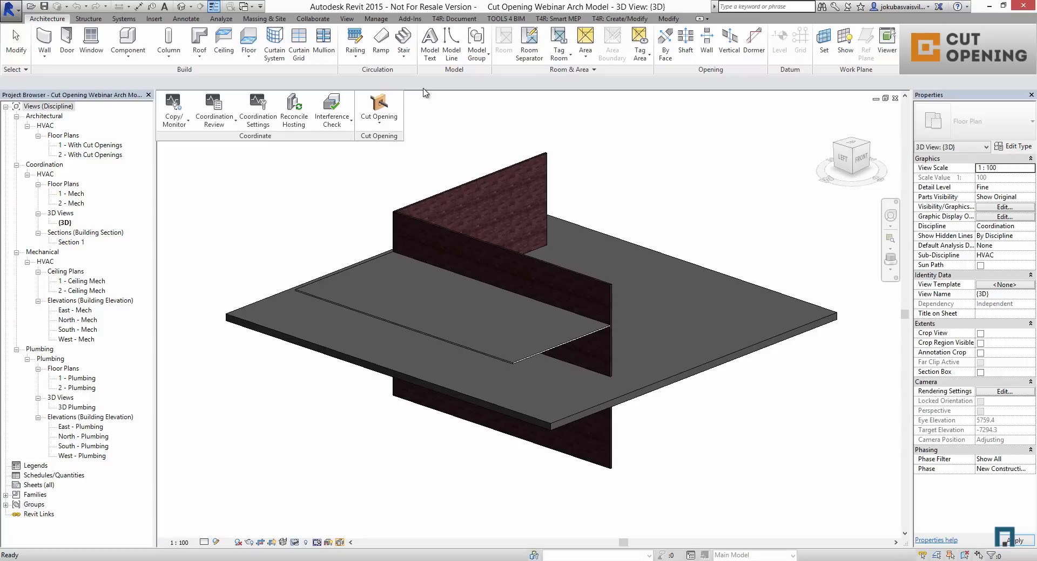
pyautogui.click(396, 123)
pyautogui.click(400, 165)
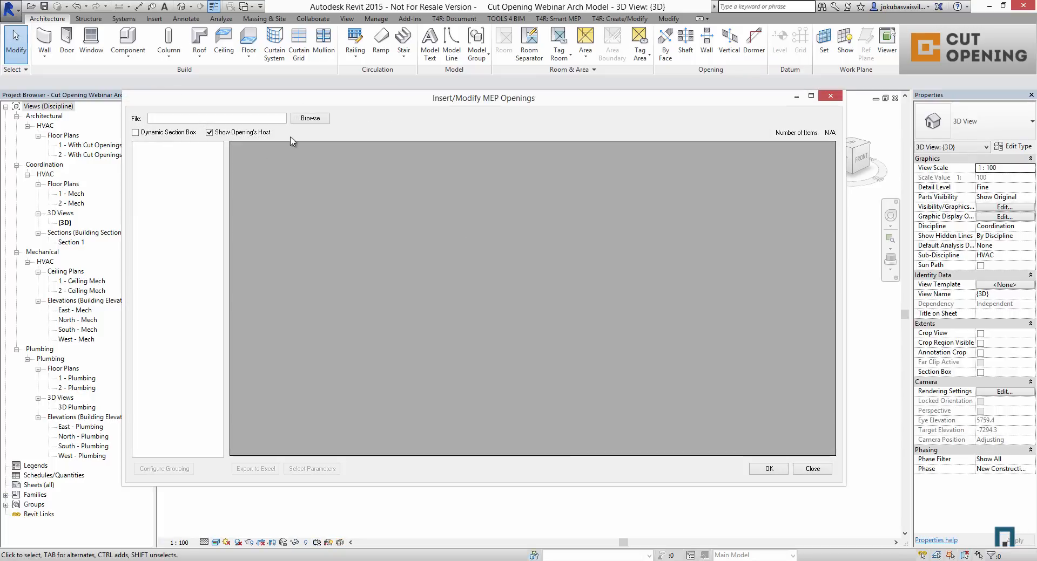
pyautogui.click(327, 118)
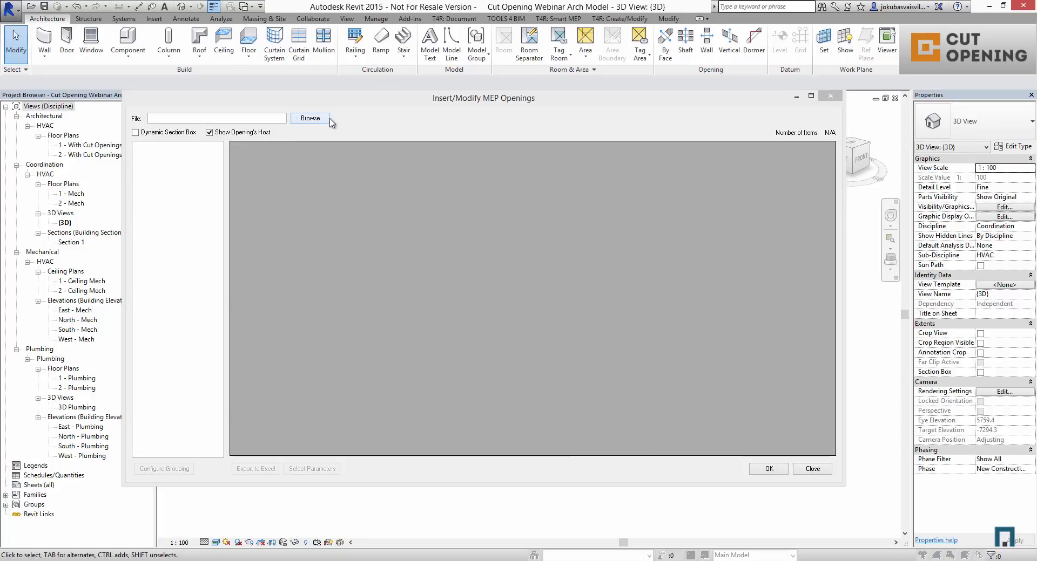
pyautogui.click(545, 270)
pyautogui.click(735, 429)
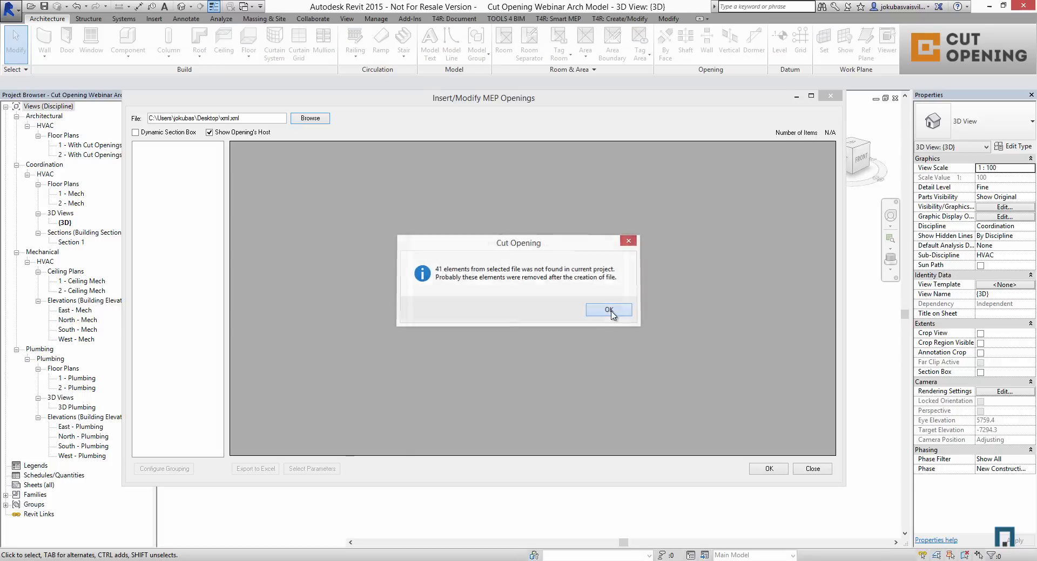
pyautogui.click(612, 314)
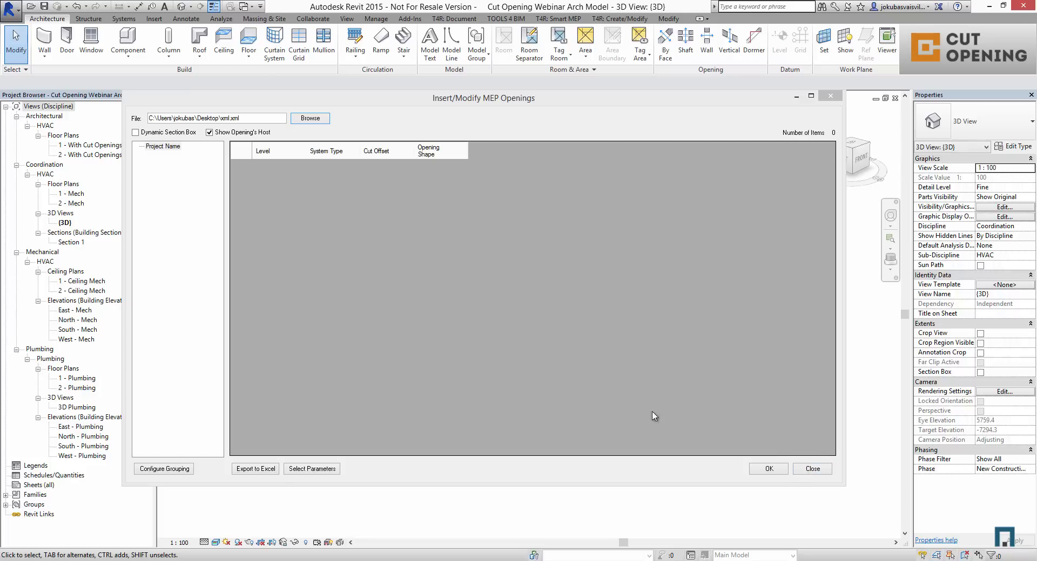
# Load Linked xml from the Desktop and insert its openings into the architectural model
pyautogui.click(311, 119)
pyautogui.click(505, 270)
pyautogui.click(730, 424)
pyautogui.moveTo(399, 178); pyautogui.dragTo(397, 367)
pyautogui.moveTo(447, 182); pyautogui.dragTo(460, 371)
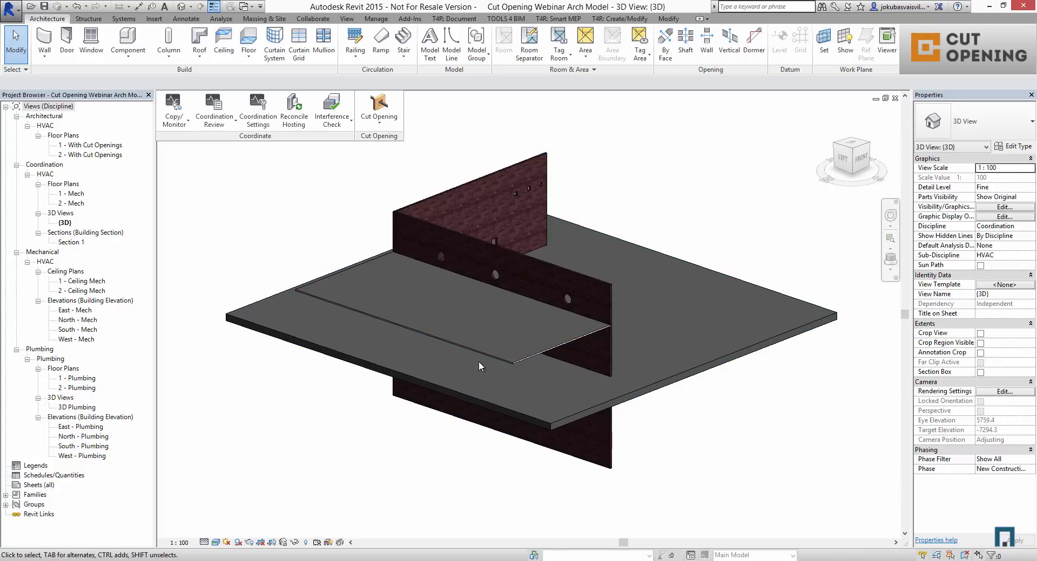
# Check the openings cut in the walls and floor, and close the architectural model with its changes saved
pyautogui.moveTo(479, 428)
pyautogui.keyDown('shift'); pyautogui.mouseDown(button='middle')
pyautogui.moveTo(489, 399)
pyautogui.moveTo(342, 430)
pyautogui.moveTo(370, 452)
pyautogui.moveTo(428, 419)
pyautogui.moveTo(225, 374)
pyautogui.moveTo(238, 408)
pyautogui.moveTo(398, 435)
pyautogui.moveTo(368, 432)
pyautogui.moveTo(388, 383)
pyautogui.mouseUp(button='middle'); pyautogui.keyUp('shift')
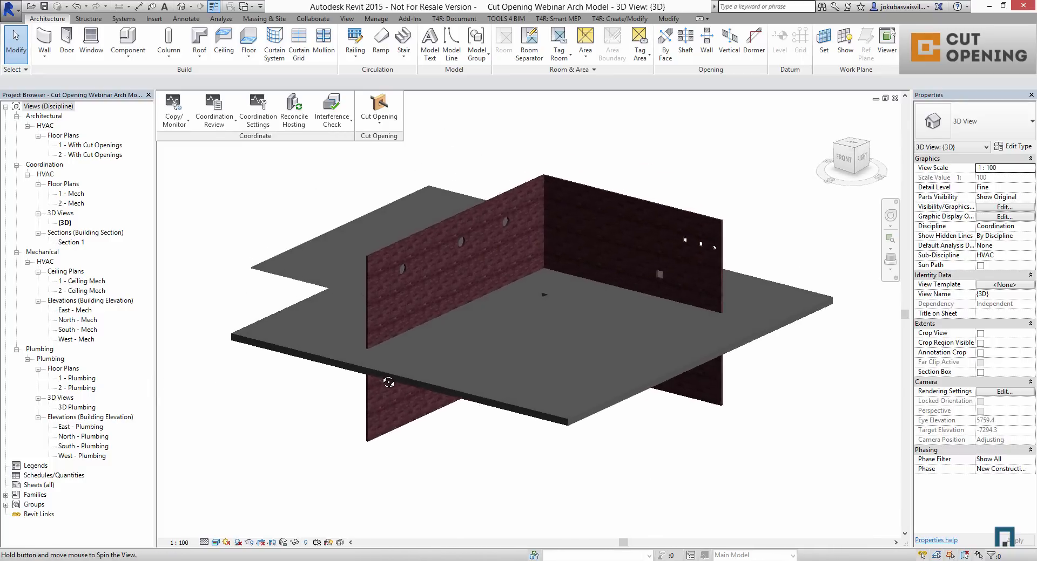
pyautogui.click(894, 98)
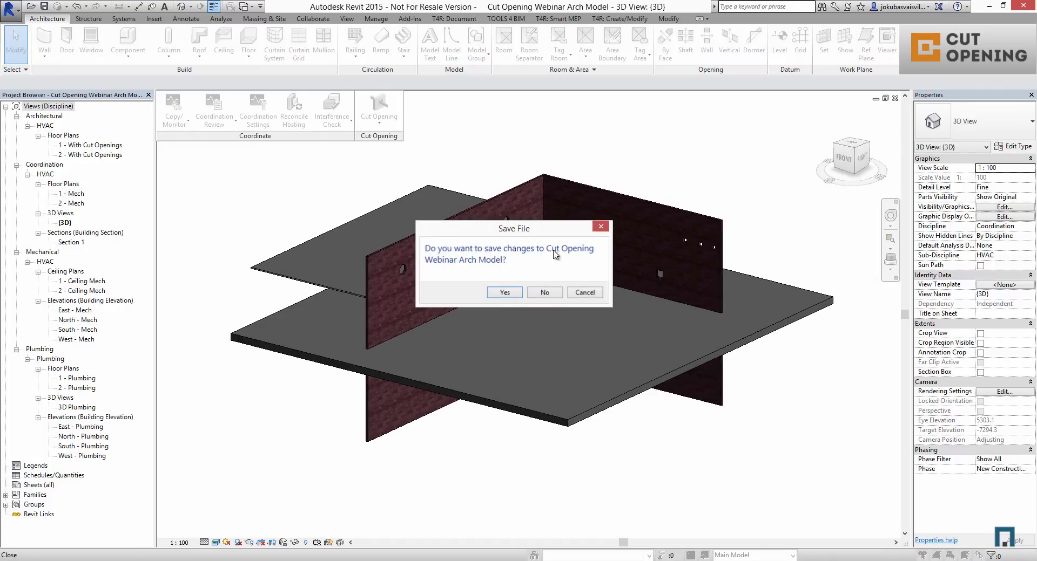
pyautogui.click(504, 292)
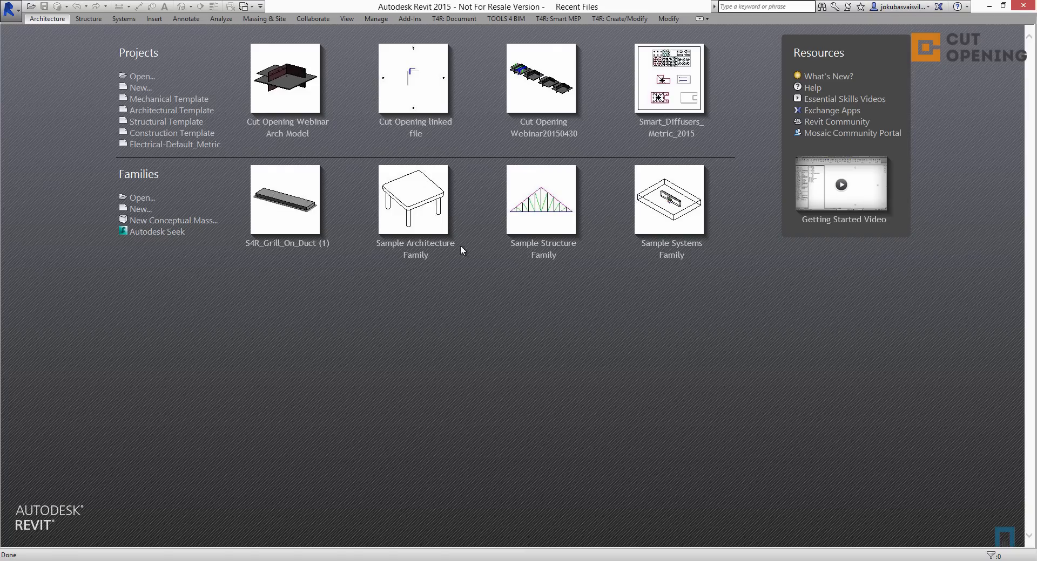
# Reopen the Cut Opening linked file in 3D and examine the openings where ducts and pipes pass through the linked architectural model
pyautogui.click(413, 102)
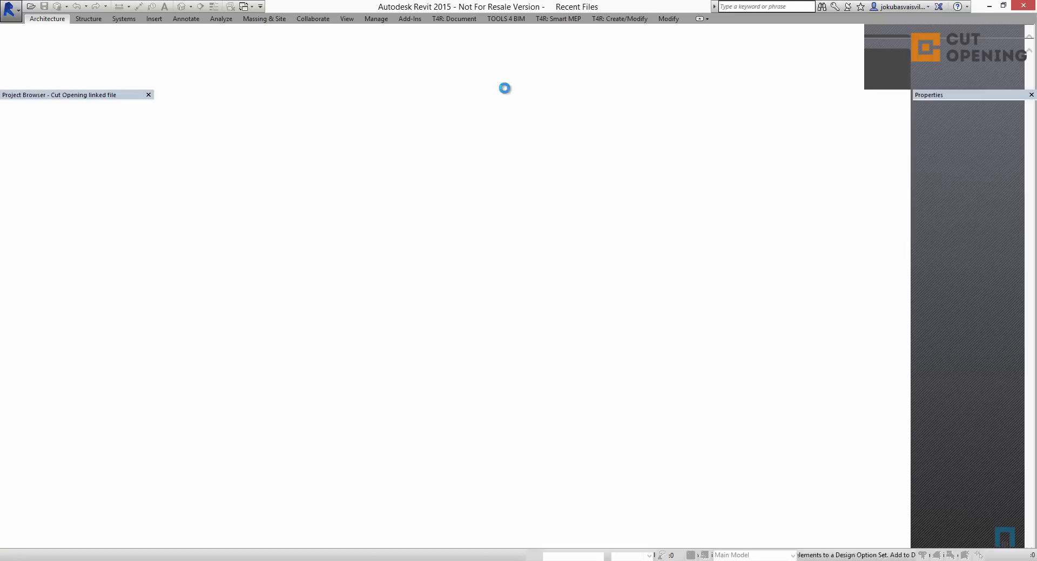
pyautogui.click(181, 6)
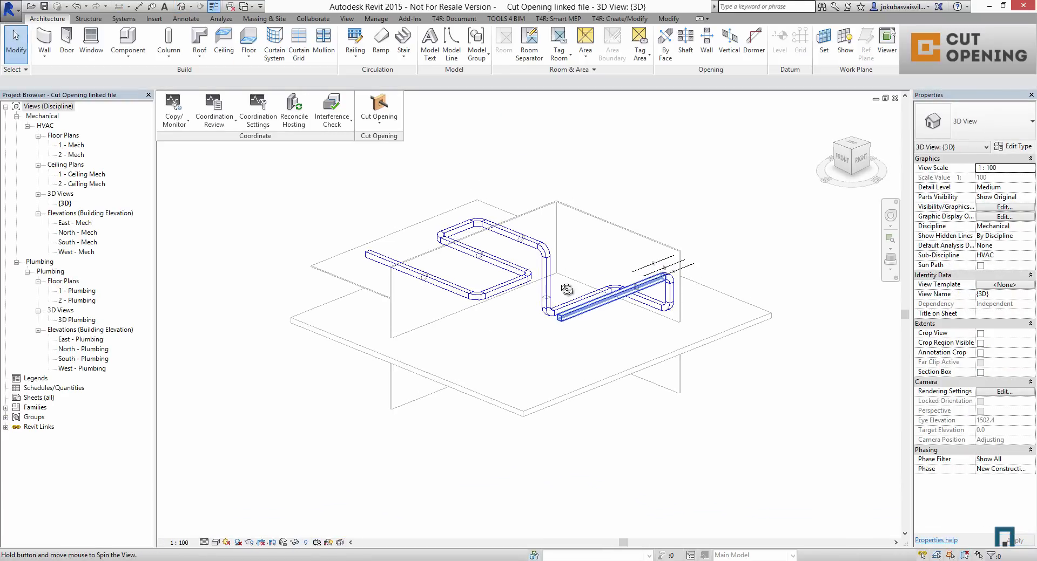
pyautogui.scroll(5, 667, 233)
pyautogui.scroll(3, 667, 233)
pyautogui.moveTo(398, 434); pyautogui.dragTo(449, 353, button='middle')
pyautogui.scroll(-3, 438, 357)
pyautogui.scroll(-6, 438, 357)
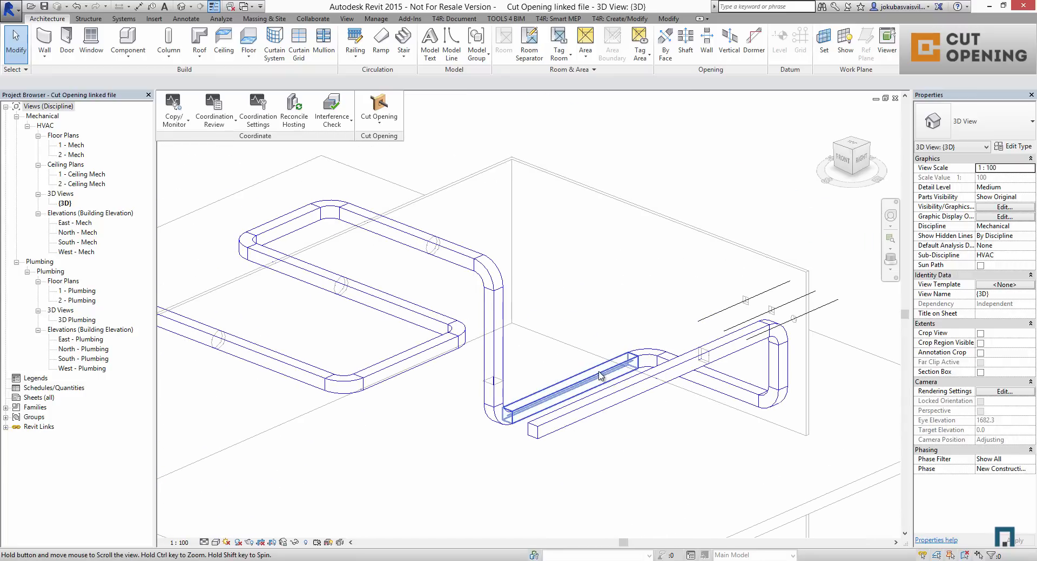
pyautogui.scroll(-1, 566, 368)
pyautogui.moveTo(566, 368); pyautogui.dragTo(540, 288, button='middle')
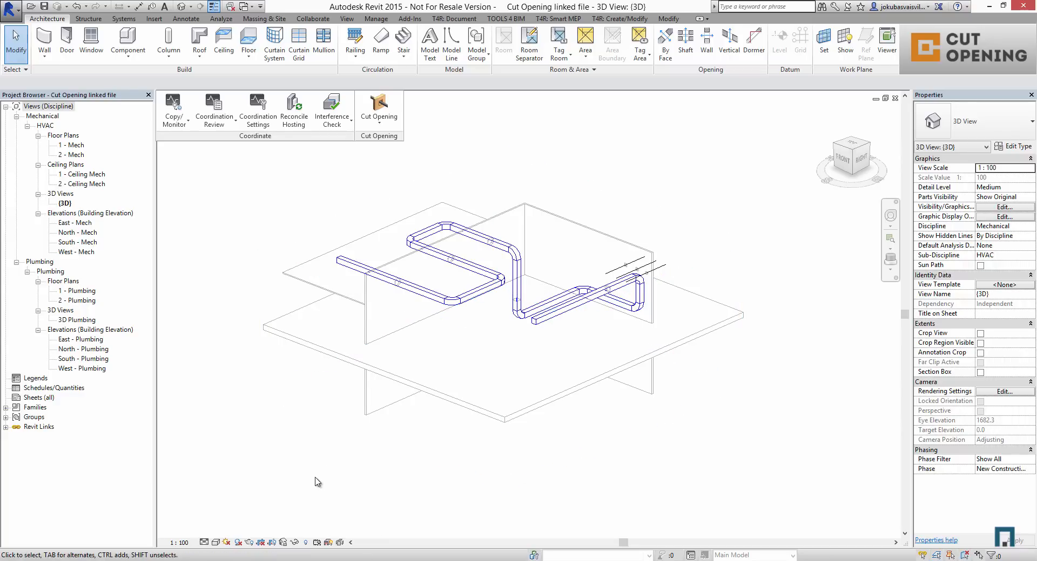
# Switch to the TOOLS 4 BIM Cut Opening presentation in PowerPoint, start the slide show from slide 11 and advance to the Promoting the BIM Industry slide
pyautogui.click(367, 560)
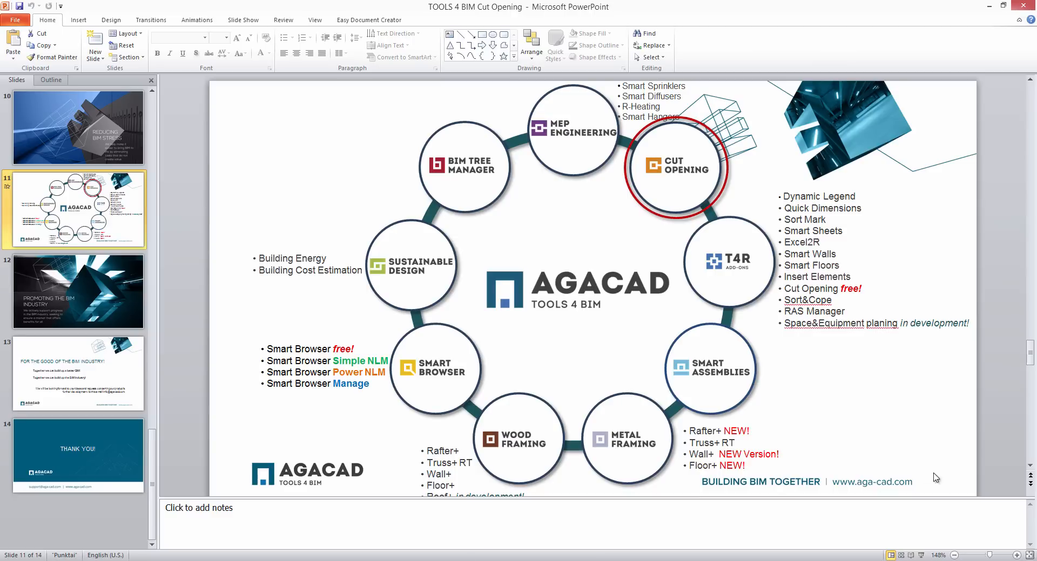
pyautogui.click(920, 555)
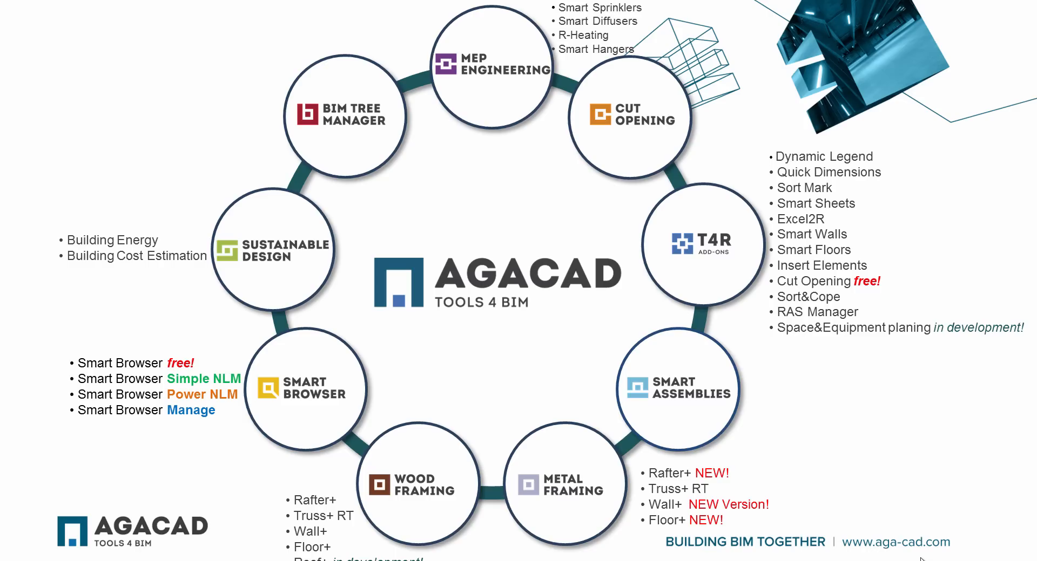
pyautogui.click(921, 559)
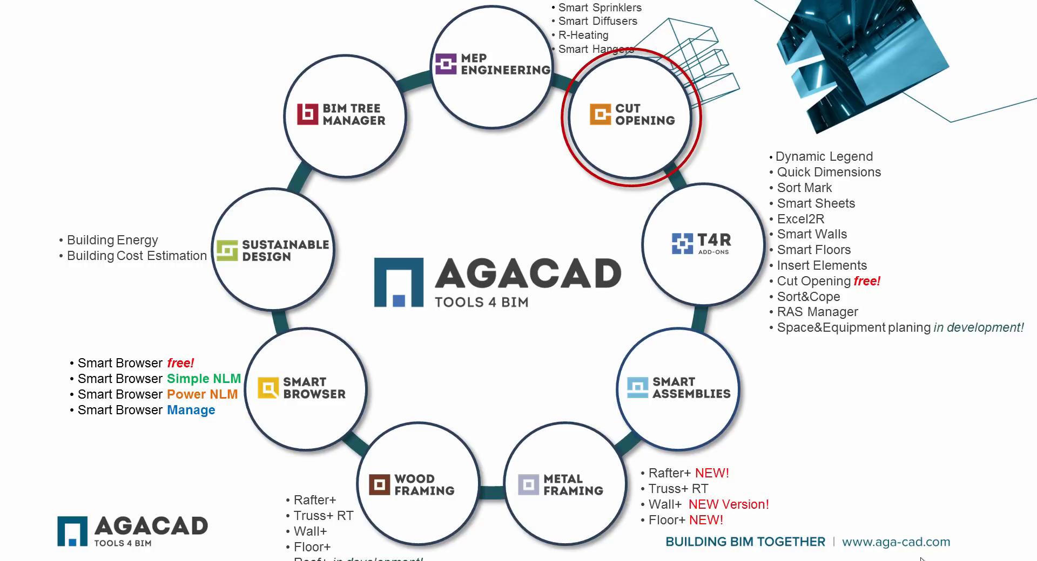
pyautogui.click(920, 559)
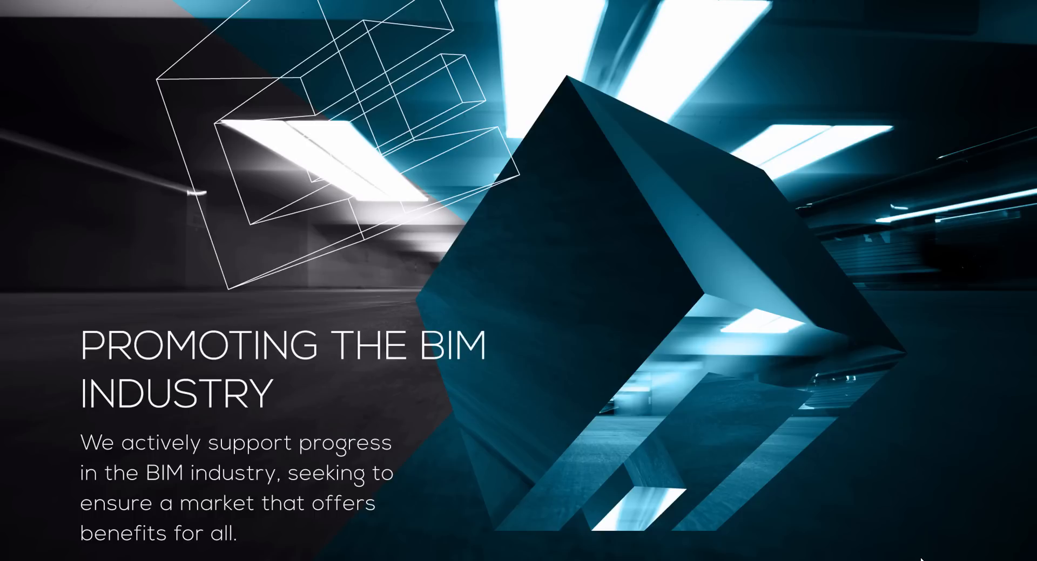